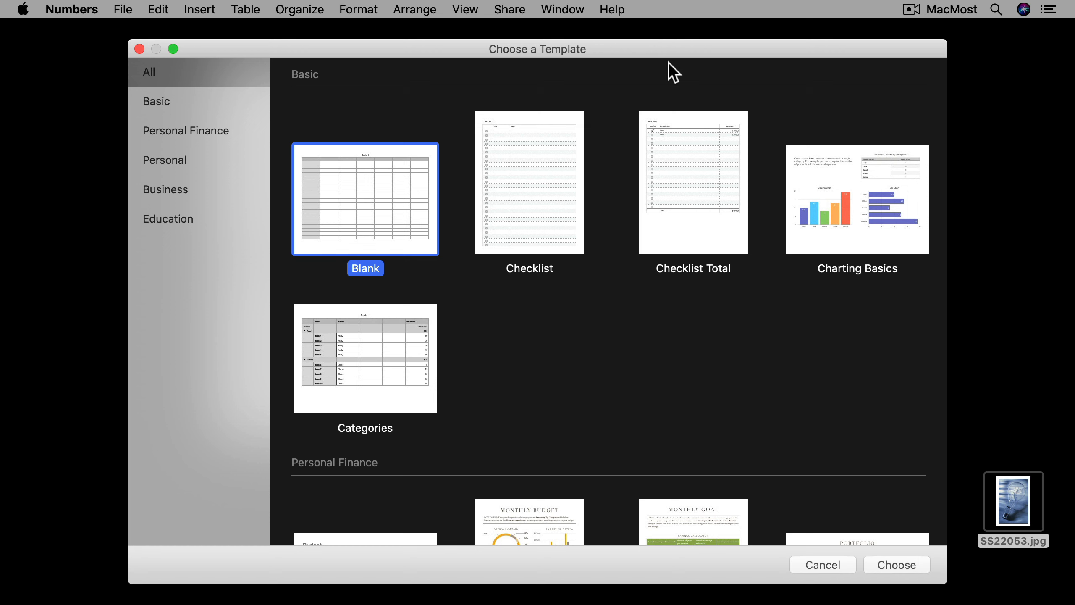
Create a spreadsheet from the Blank template and delete its default table
double_click(373, 207)
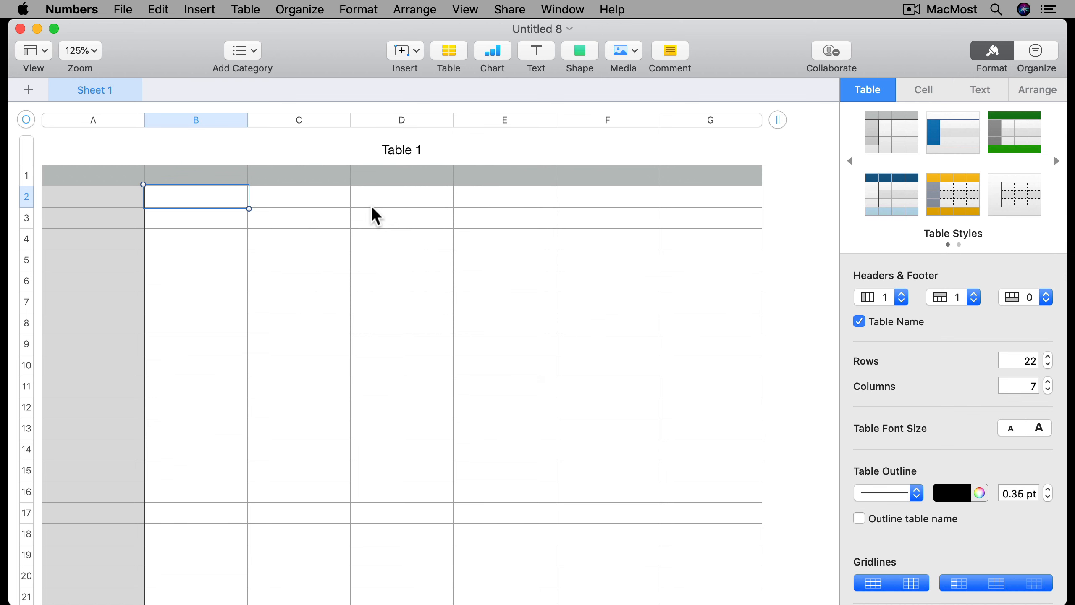
click(26, 120)
key(Delete)
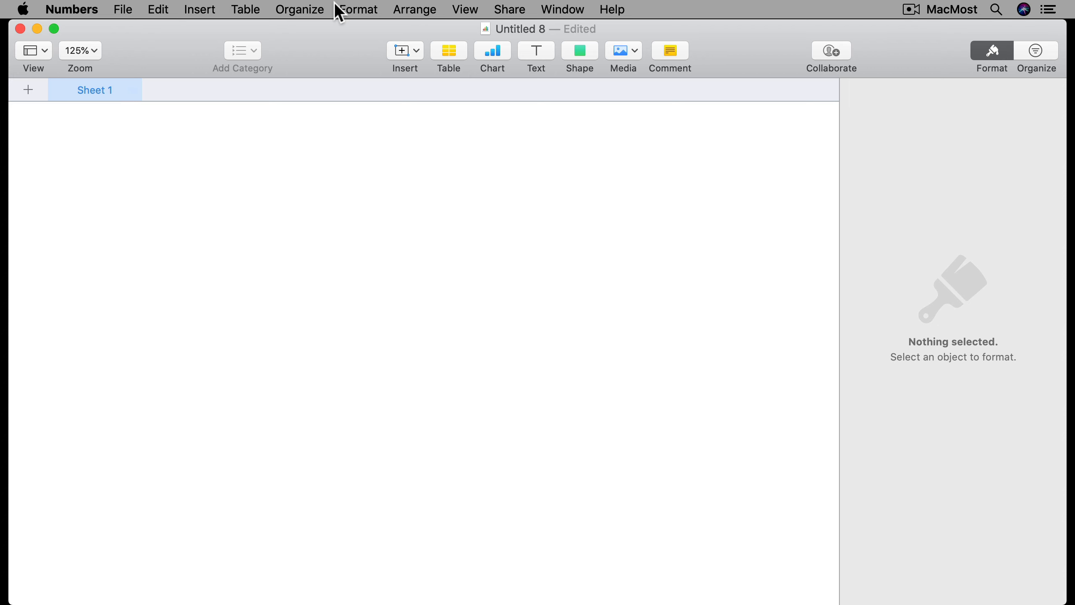
Show the rulers on the sheet and check the ruler units and alignment guide preferences
click(481, 9)
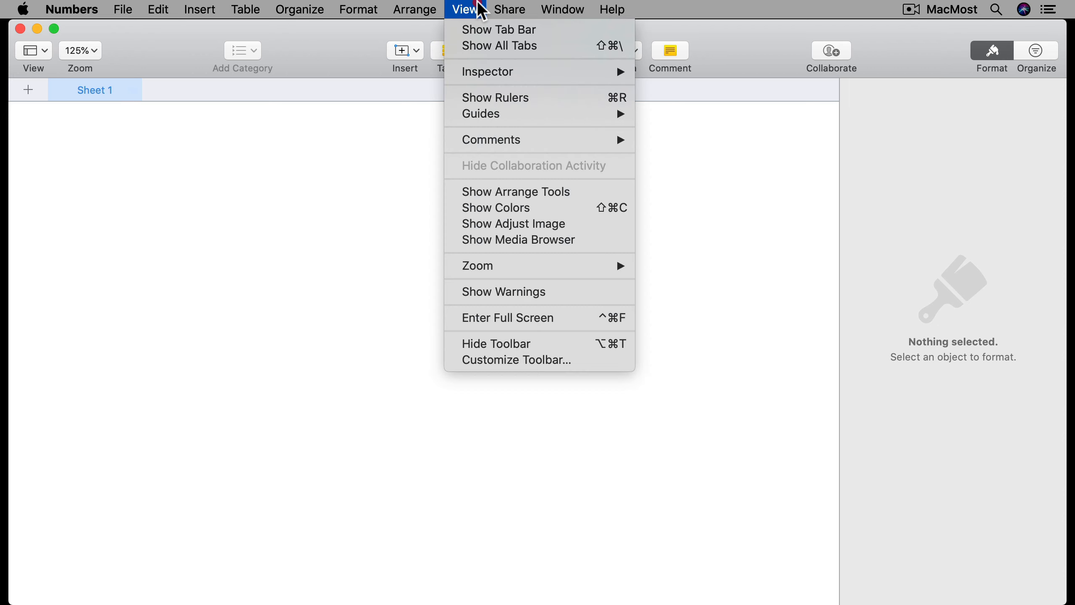
click(487, 99)
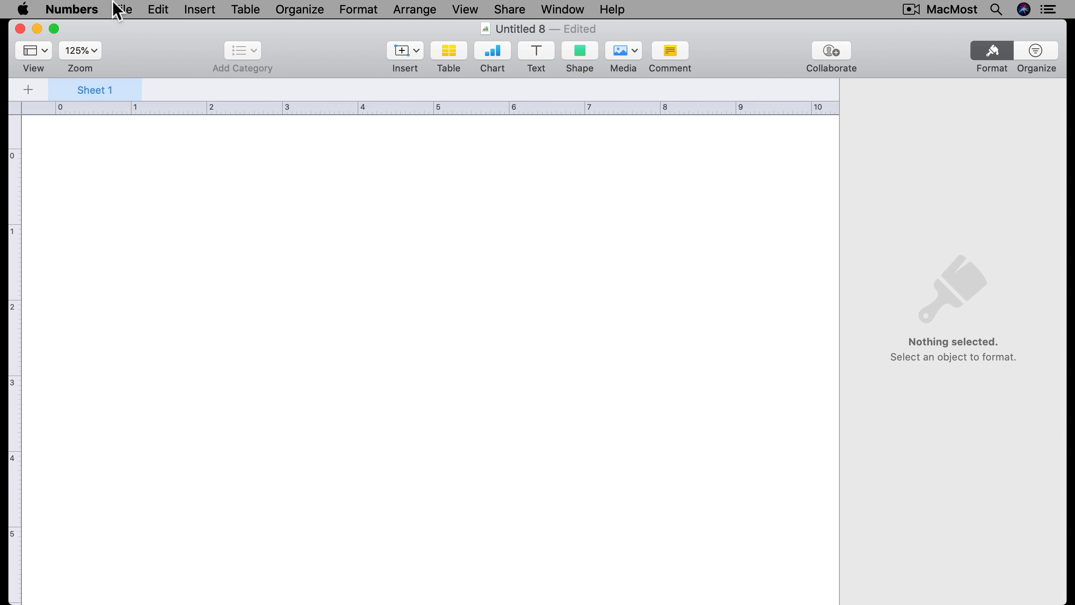
click(72, 10)
click(83, 55)
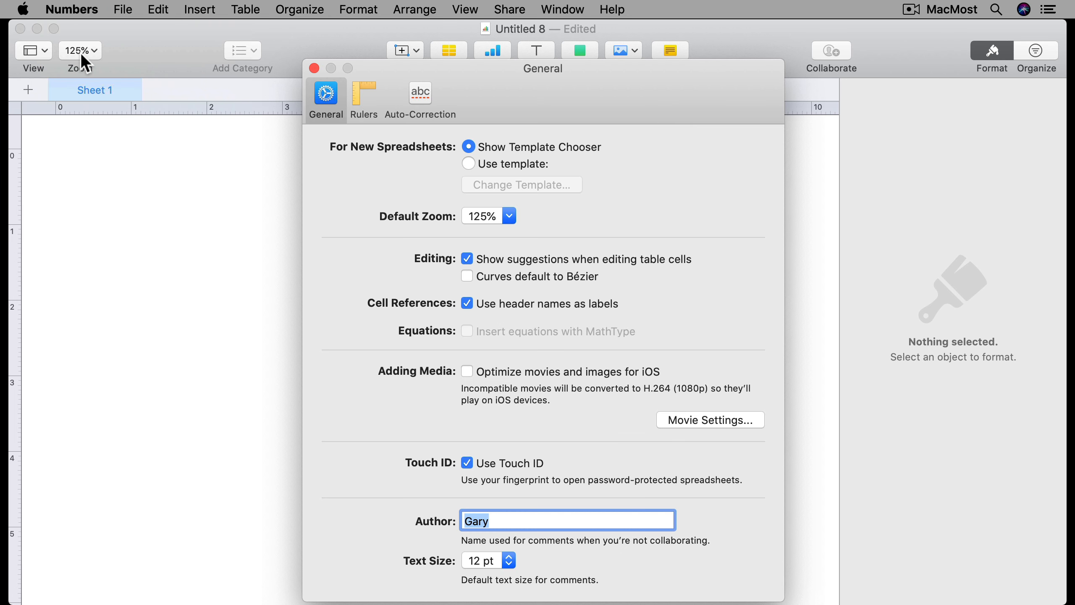
click(359, 114)
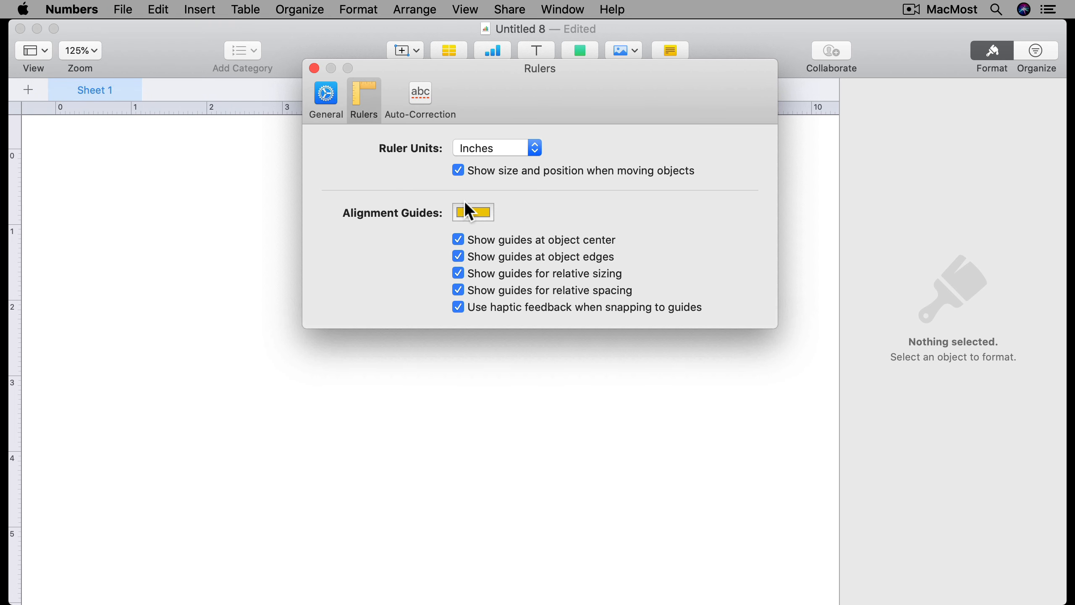
click(314, 68)
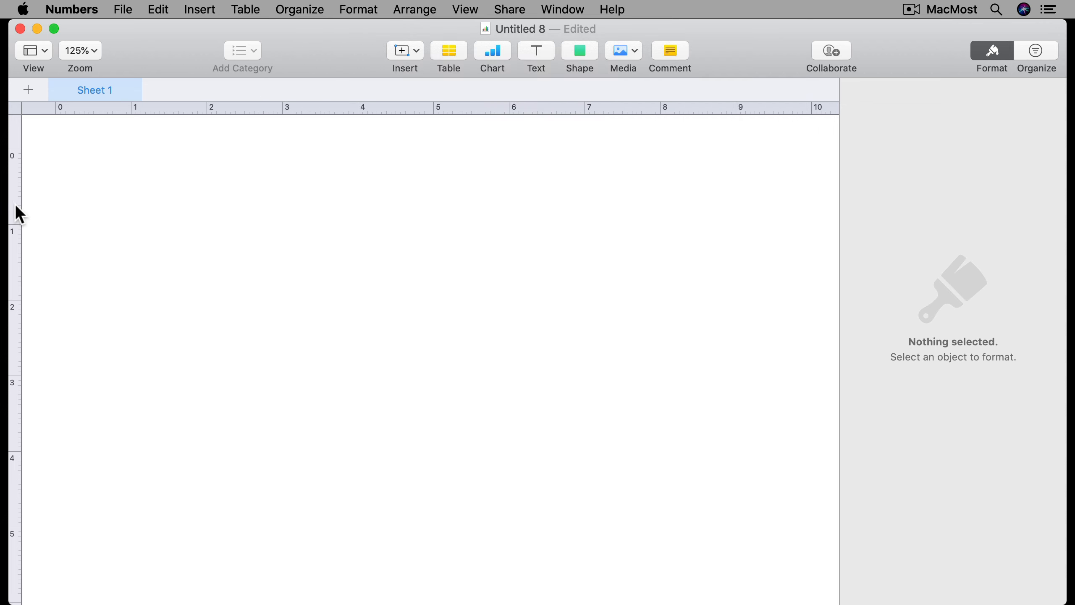
Add vertical guides at 0 and 7.5 inches and a horizontal guide at 0 inches
drag(16, 206, 54, 204)
drag(97, 110, 91, 149)
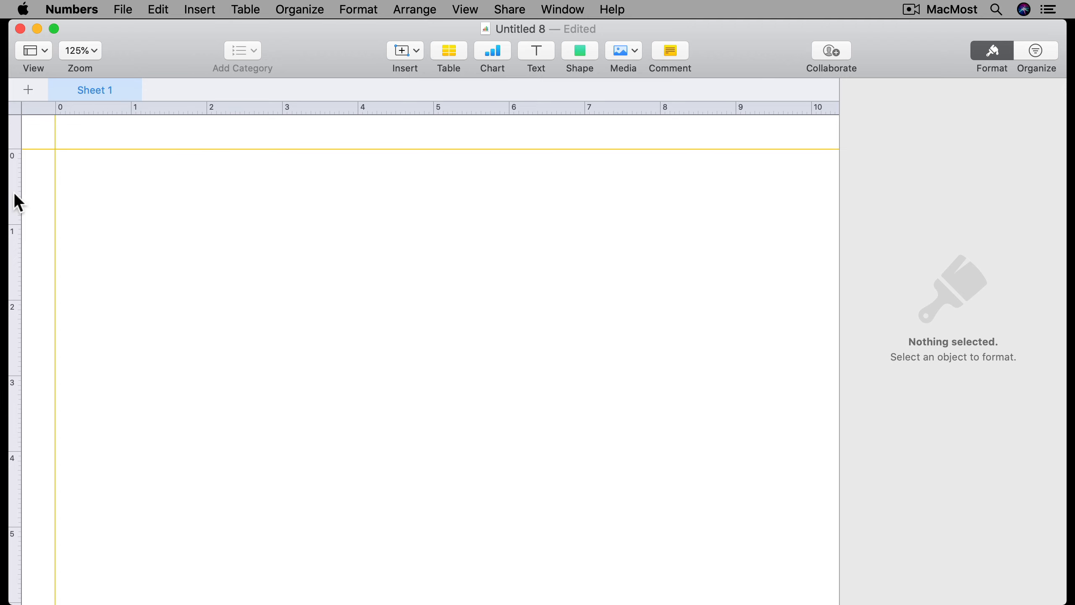
drag(14, 199, 623, 230)
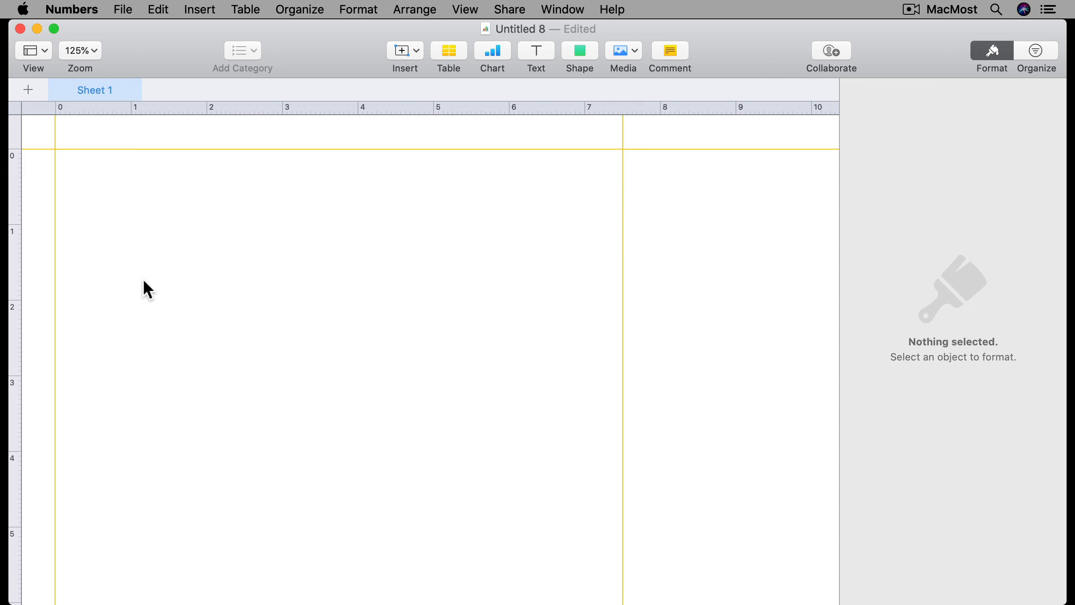
Add a text box to the sheet reading "Light Bulb"
click(532, 55)
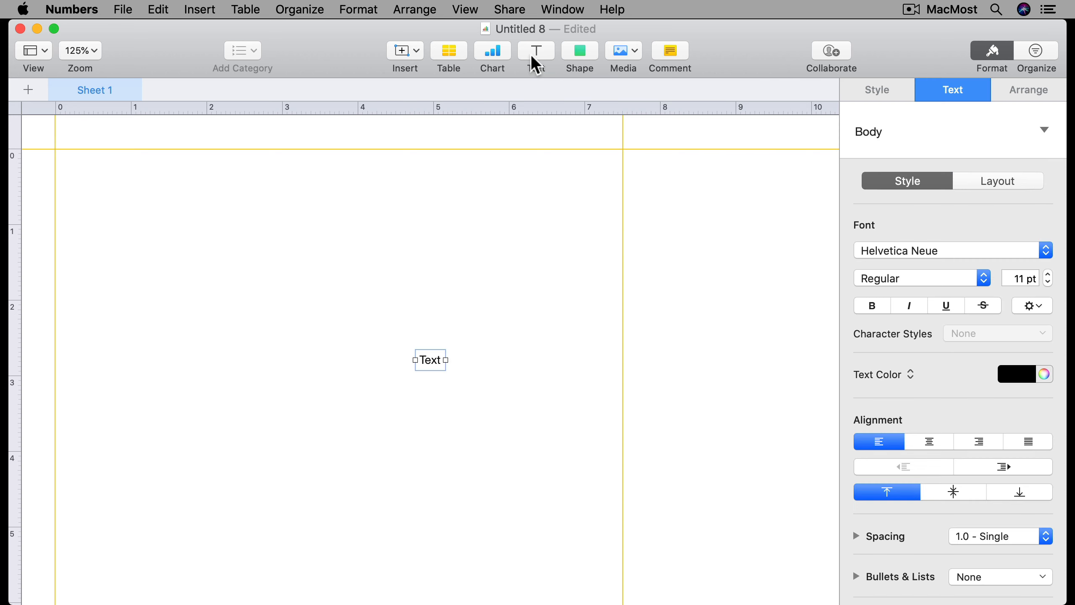
double_click(430, 360)
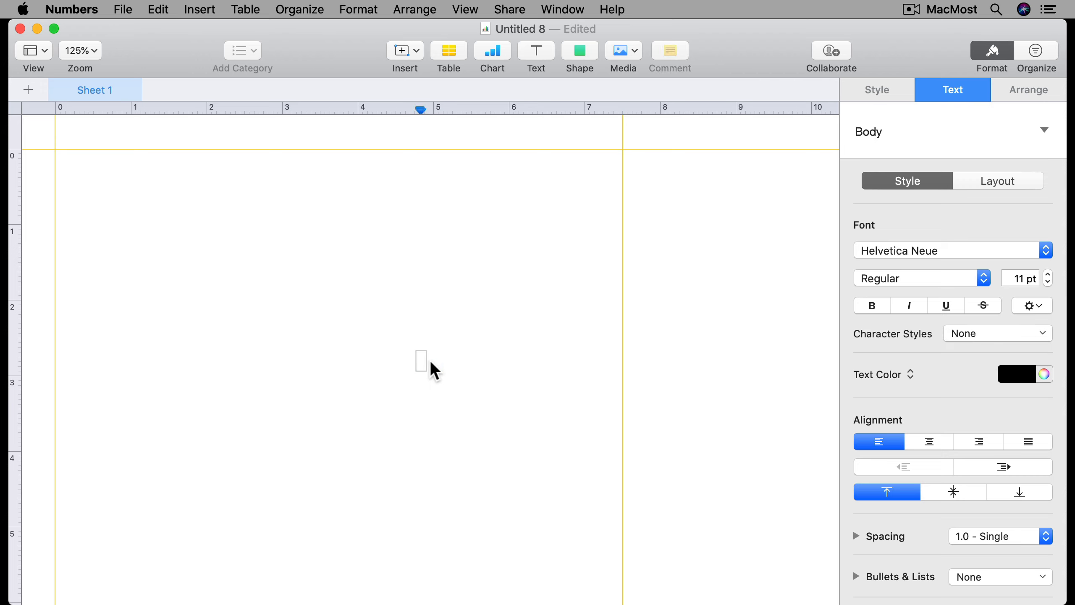
text(Light Bulb)
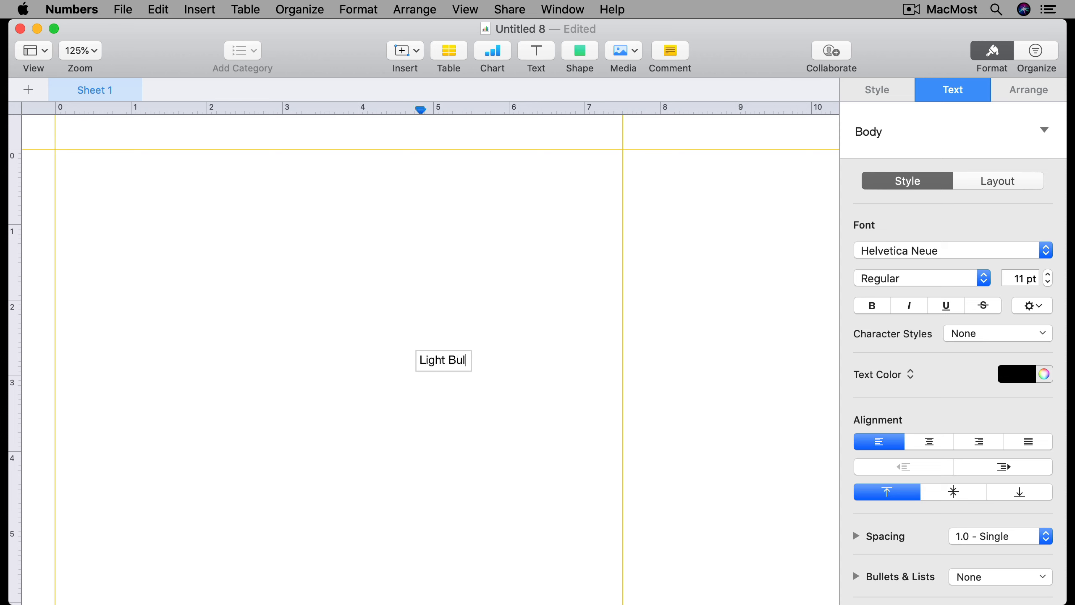
click(491, 384)
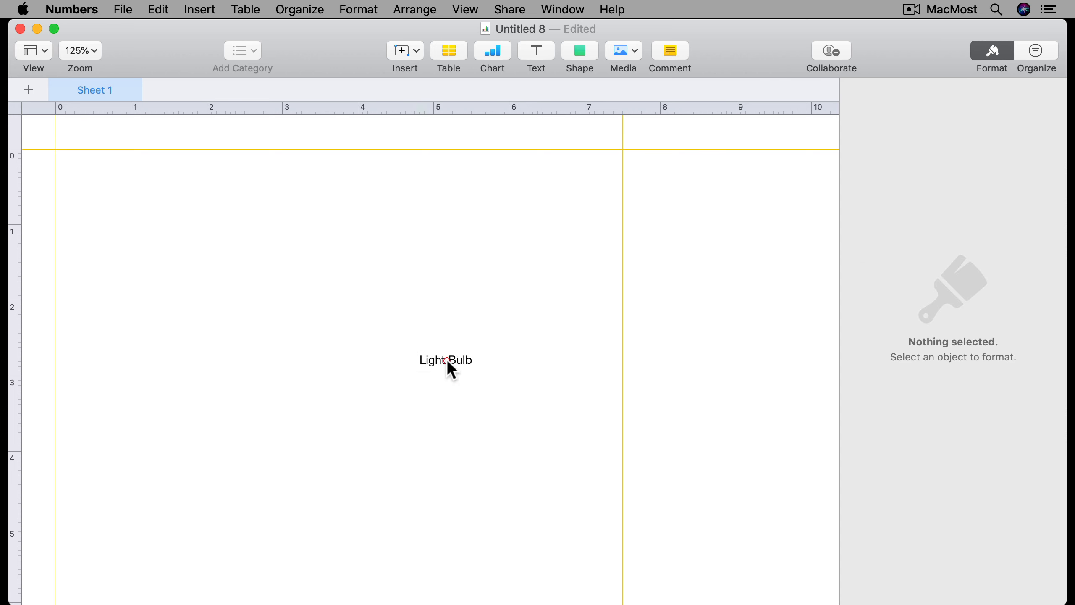
Format the Light Bulb title as 28 pt Arial Rounded MT Bold and move it into the corner where the zero guides meet
click(447, 360)
click(948, 100)
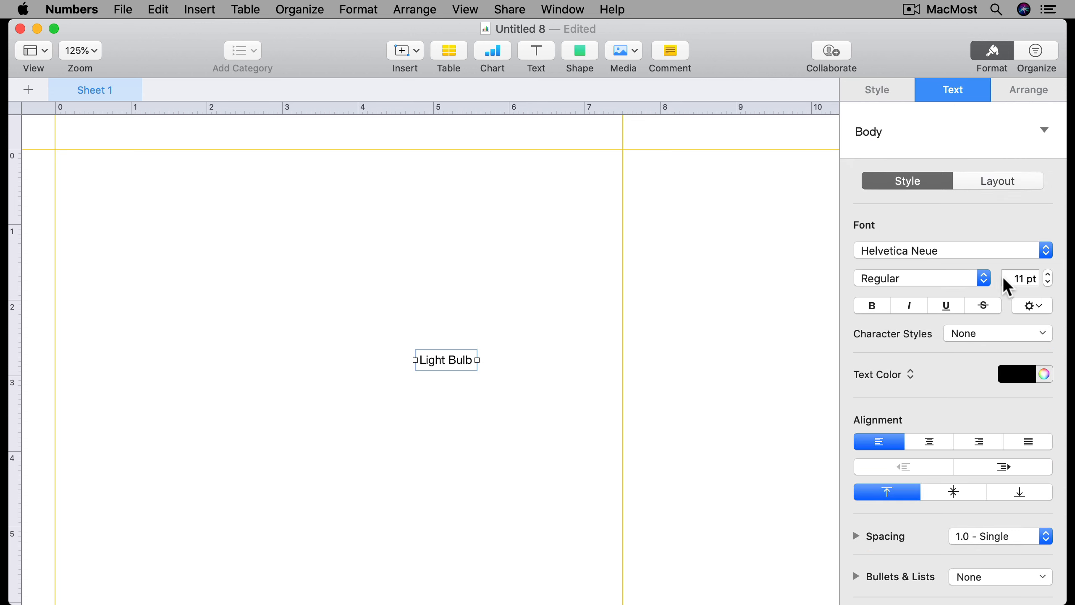
double_click(1022, 279)
text(28)
key(Return)
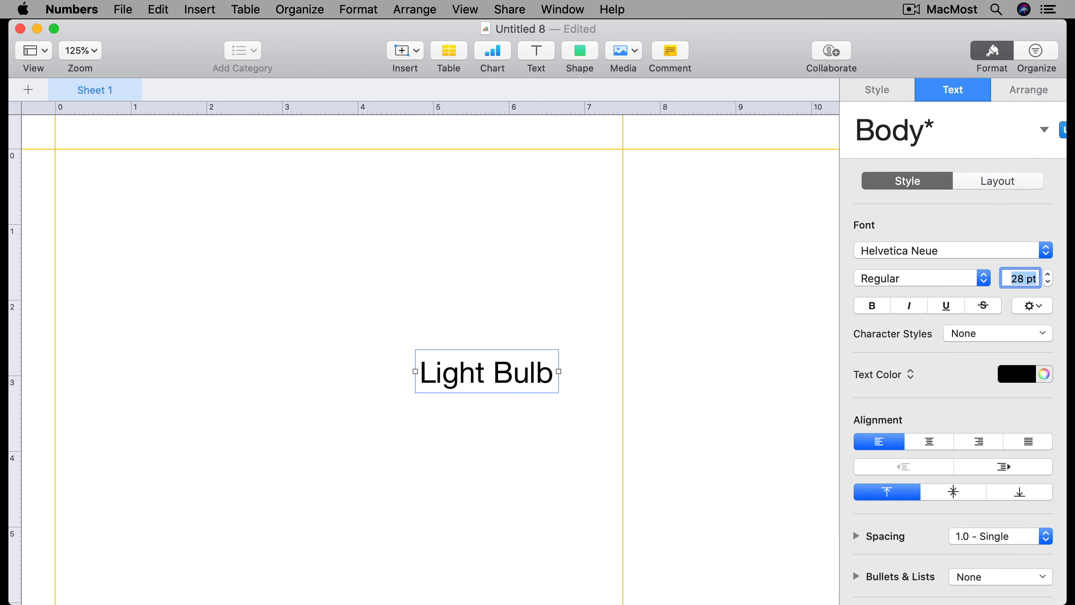
click(957, 245)
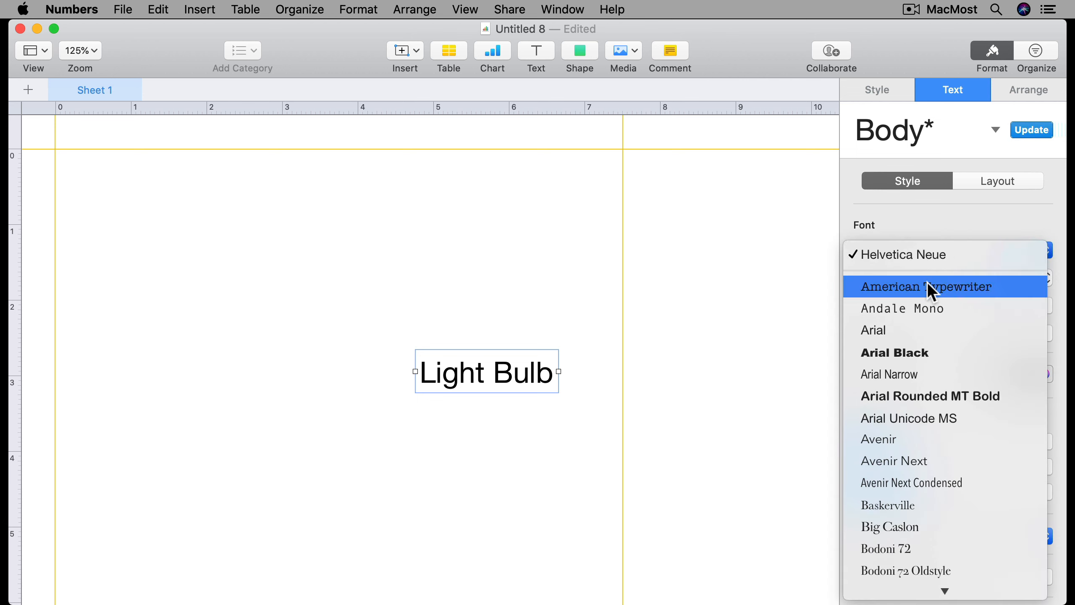
click(934, 395)
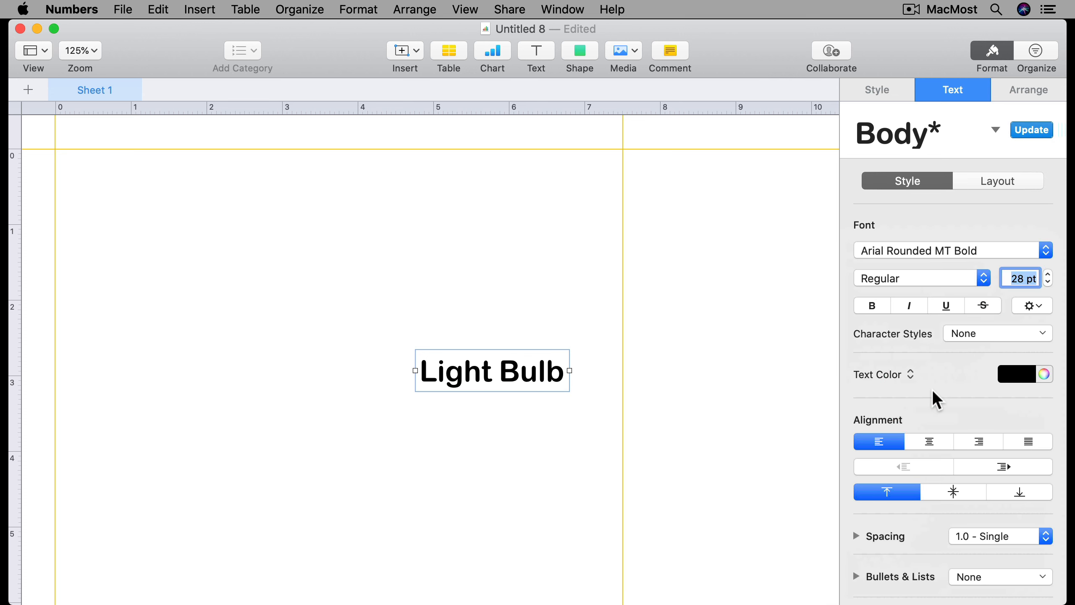
drag(513, 373, 157, 177)
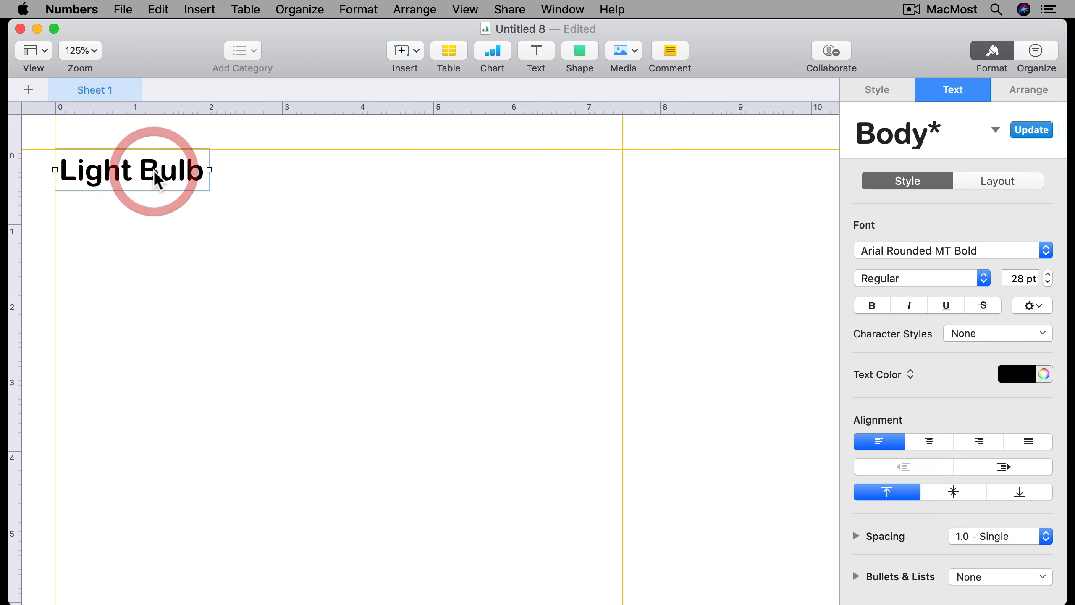
Add a second text box reading "This is the product description. This is information about the product."
click(536, 52)
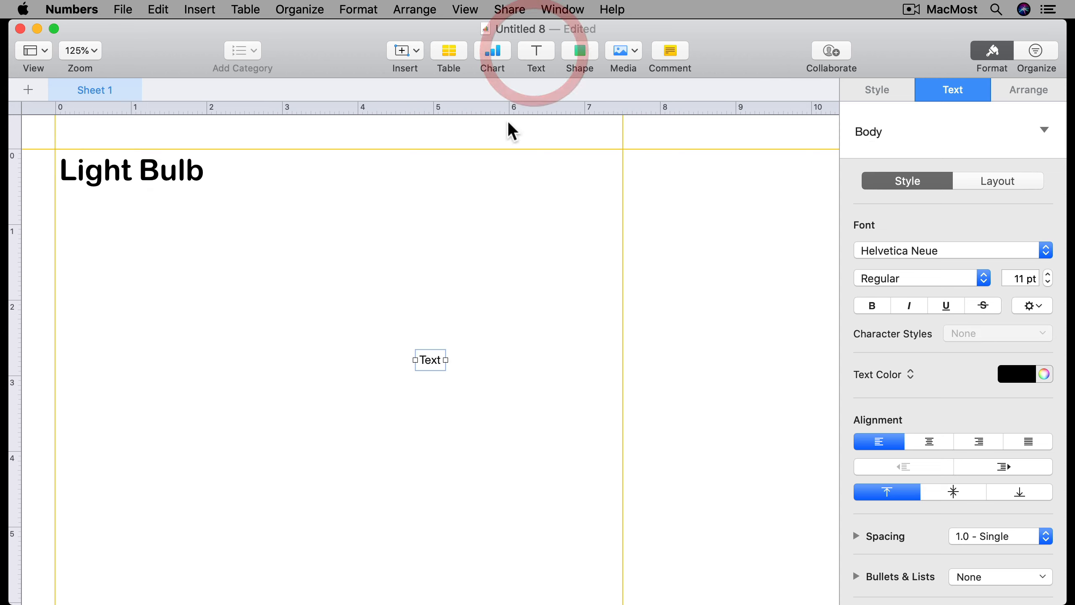
double_click(428, 361)
text(This is)
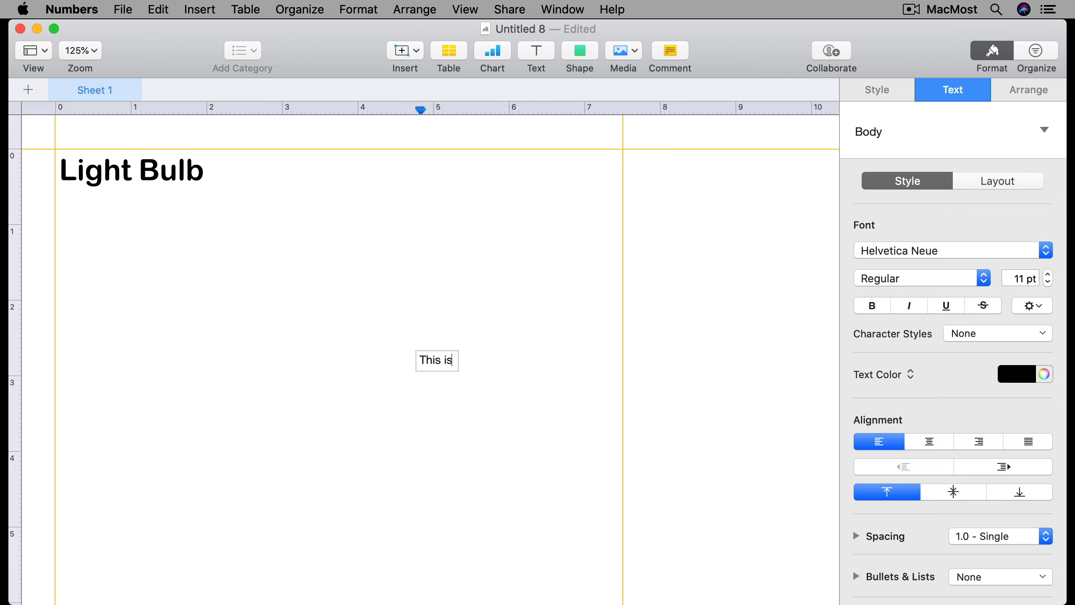
text( the product )
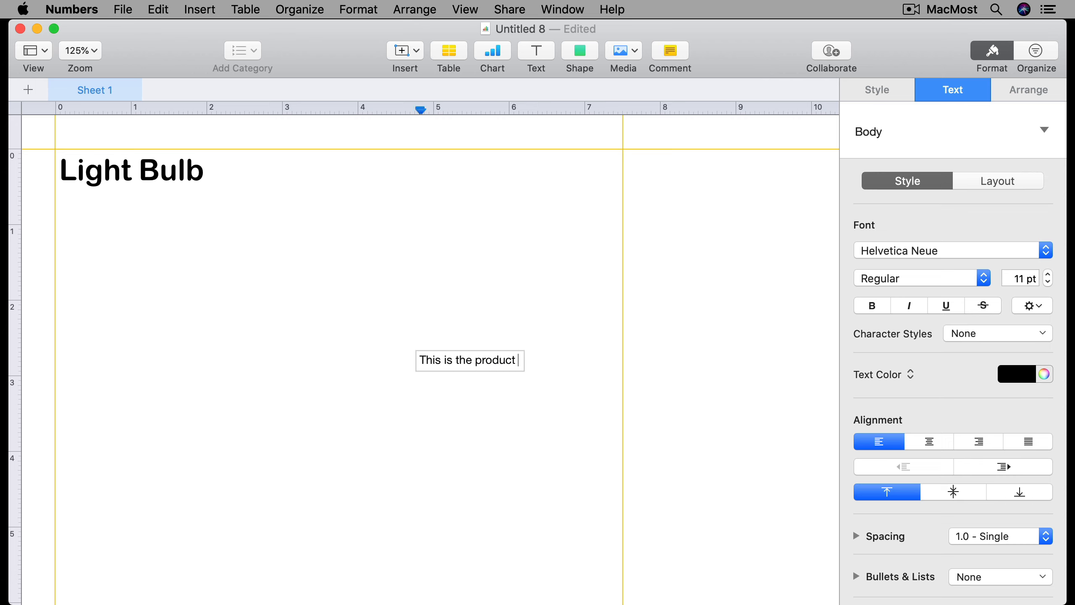
text(description. )
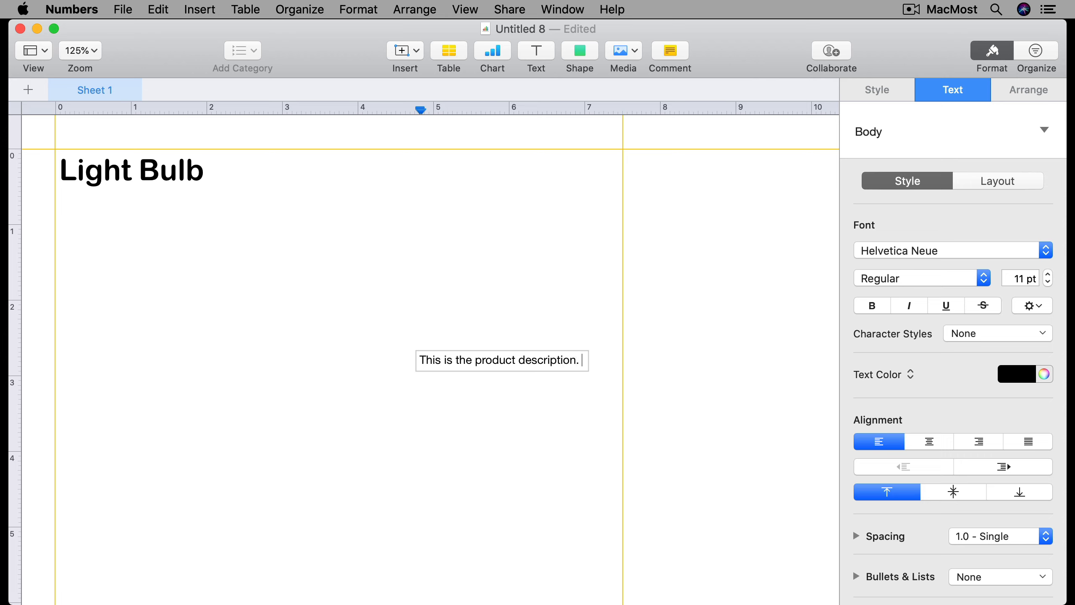
text(This is information abou)
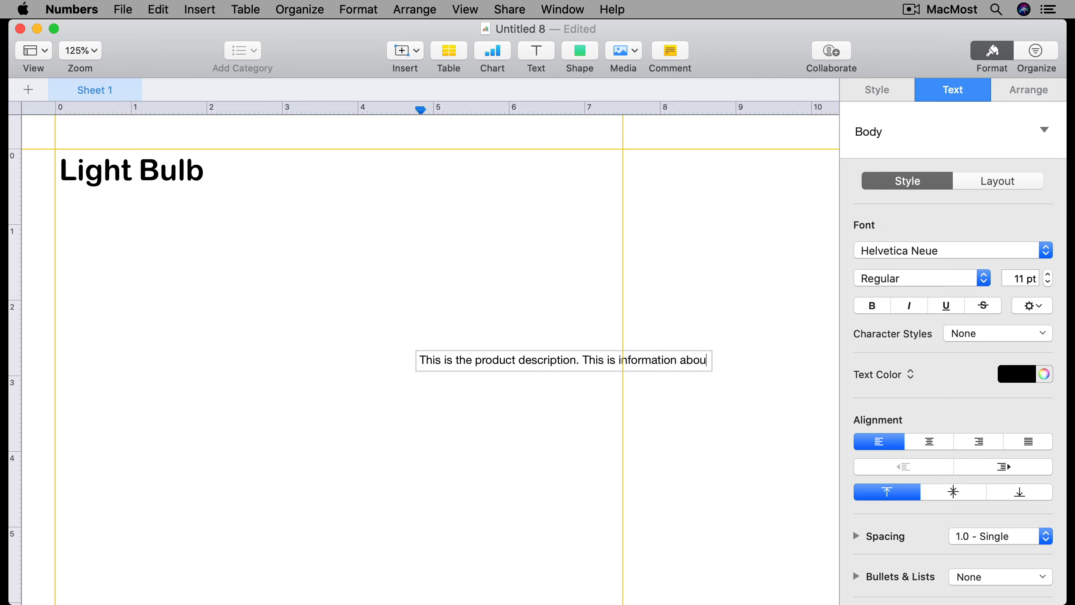
text(t the product)
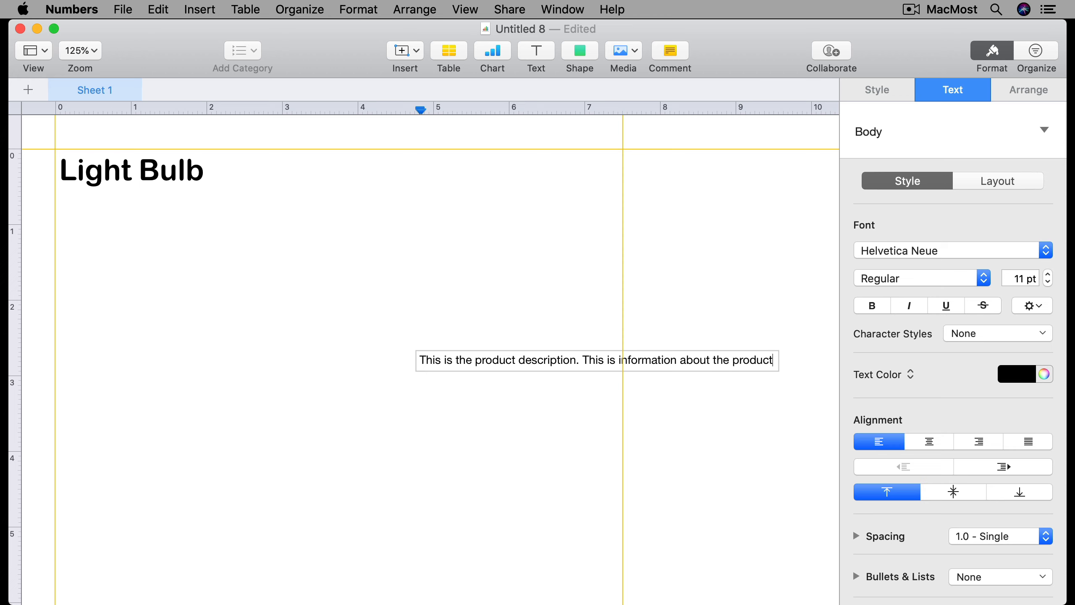
text(.)
click(483, 391)
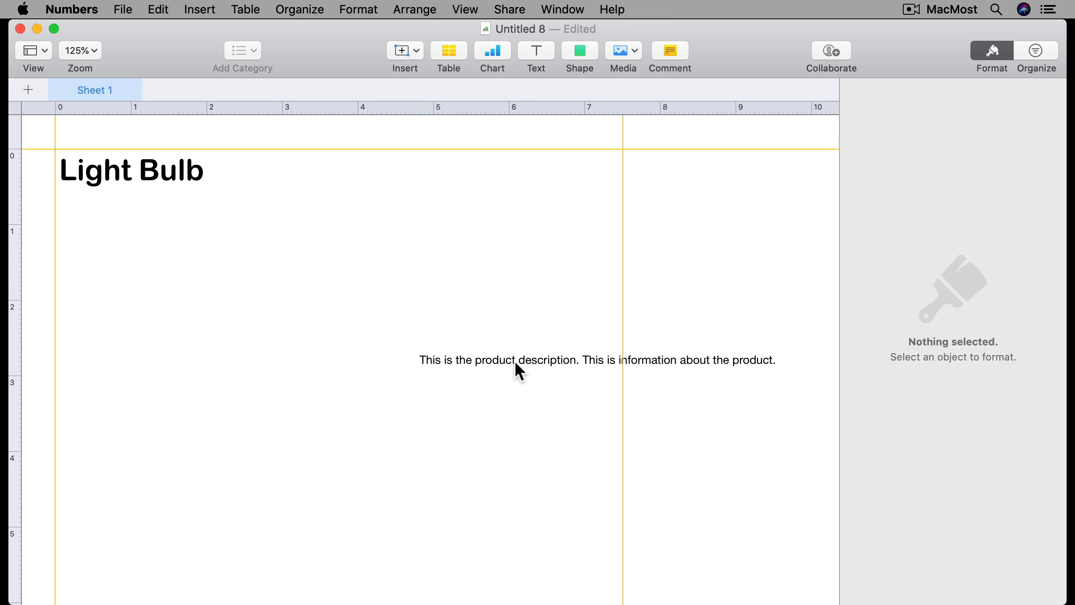
Place the description box below the title against the 0-inch vertical guide and narrow it to about 3.5 inches wide
click(550, 356)
drag(576, 356, 218, 207)
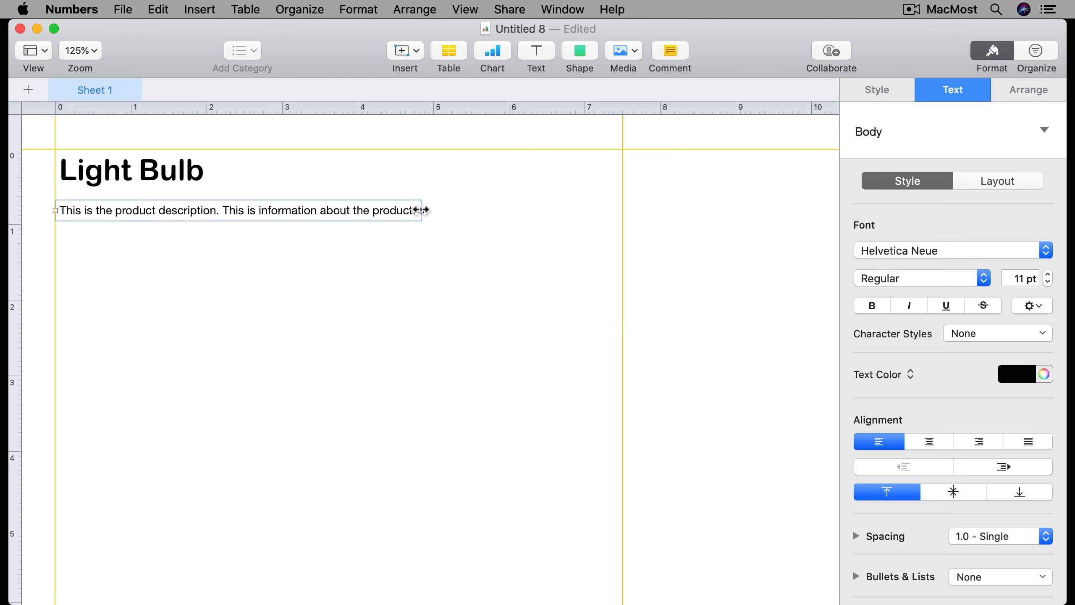
drag(421, 210, 318, 223)
Copy the description text and paste it three more times at the end of its box
double_click(227, 220)
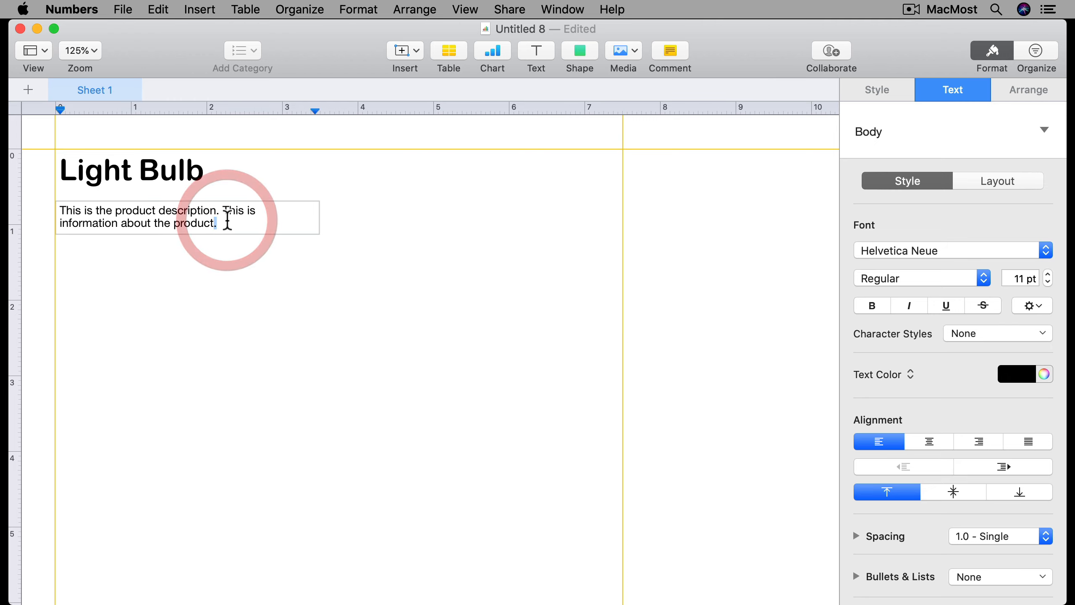
key(super+a)
key(super+c)
click(232, 218)
key(super+v)
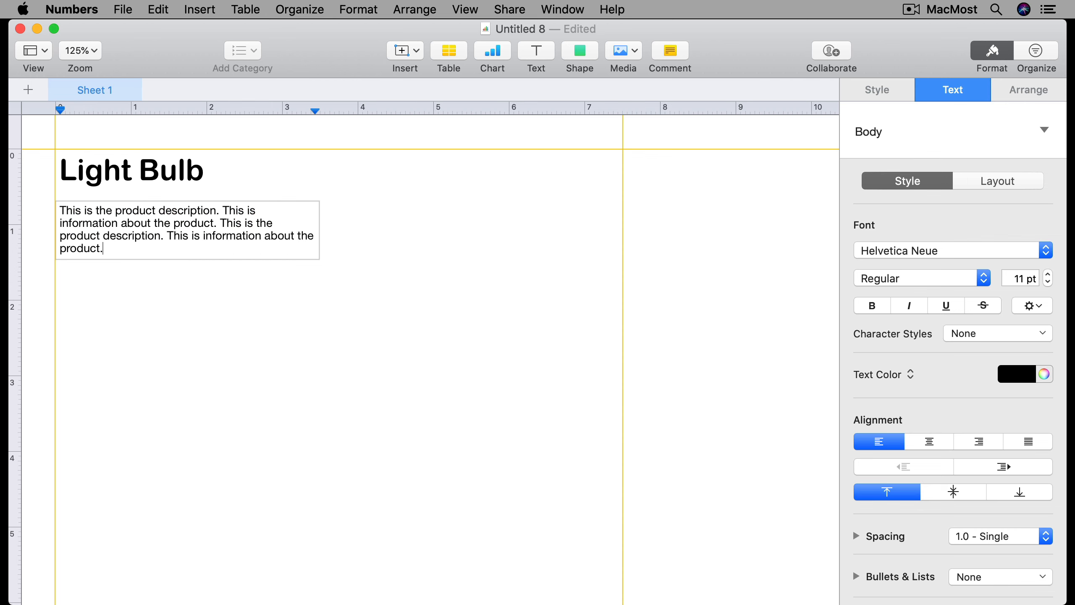
key(super+v)
key(super+v)
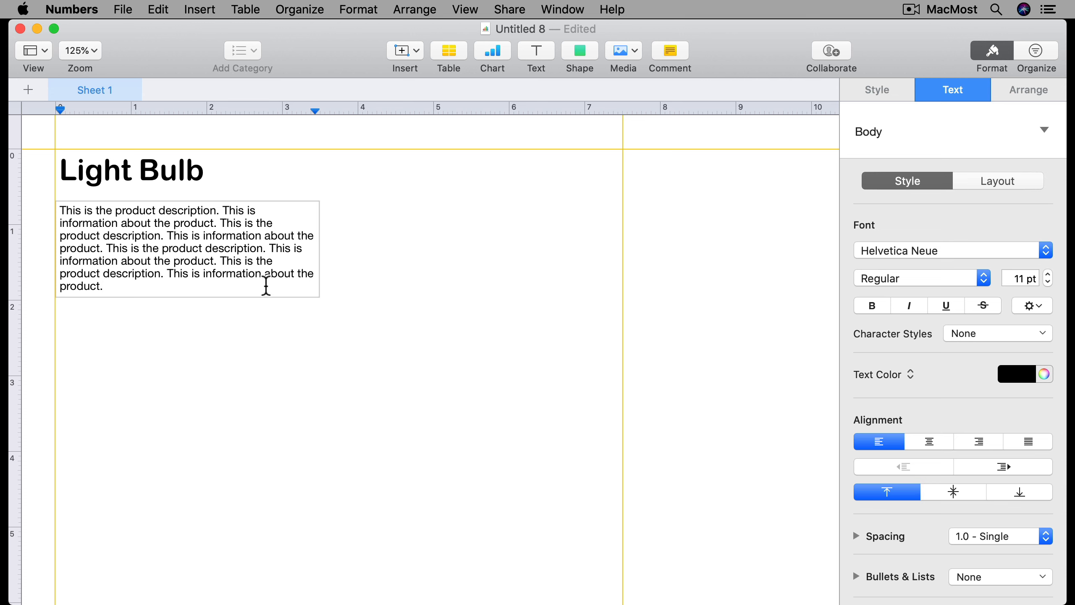
Widen the description text box to about 4 inches
click(281, 330)
click(288, 259)
drag(320, 244, 368, 243)
click(314, 334)
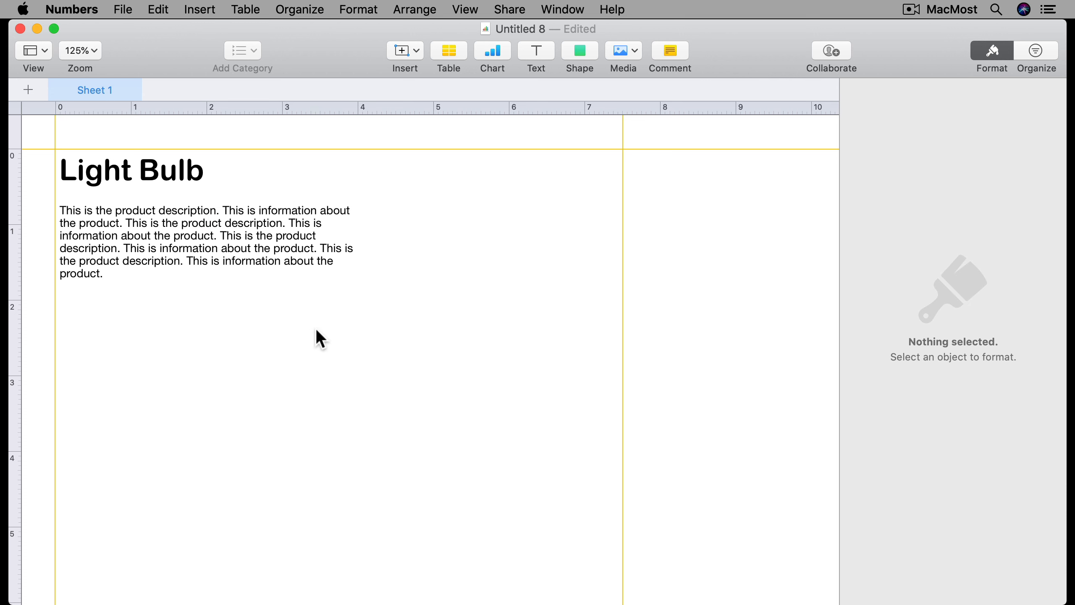
Insert SS22053.jpg from the desktop, scaled to about 2.8 inches wide and snapped to the top and 7.5-inch guides
drag(753, 65, 673, 63)
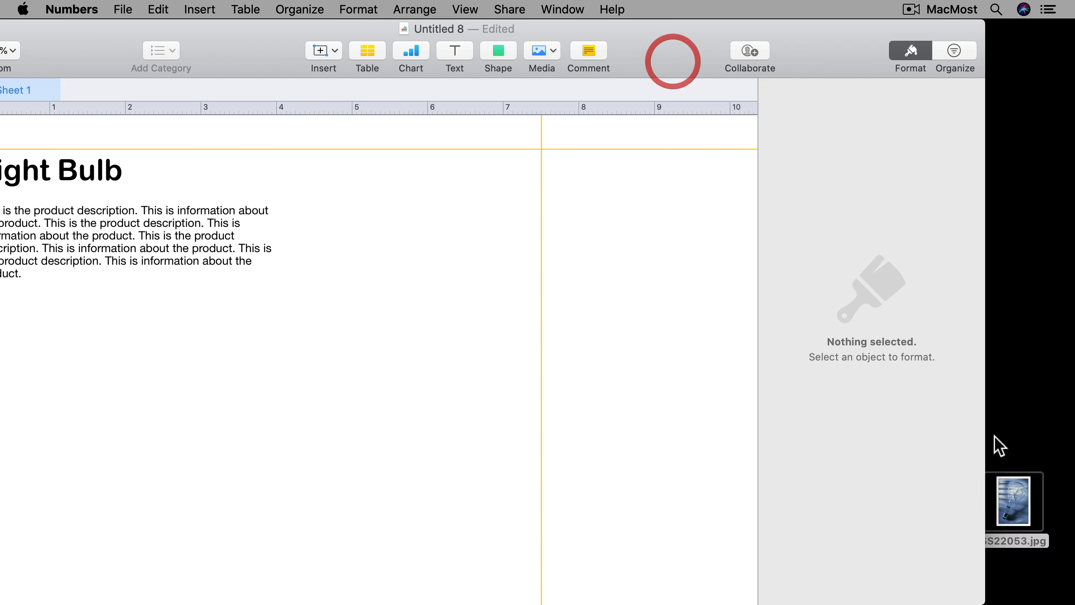
drag(1019, 499, 301, 43)
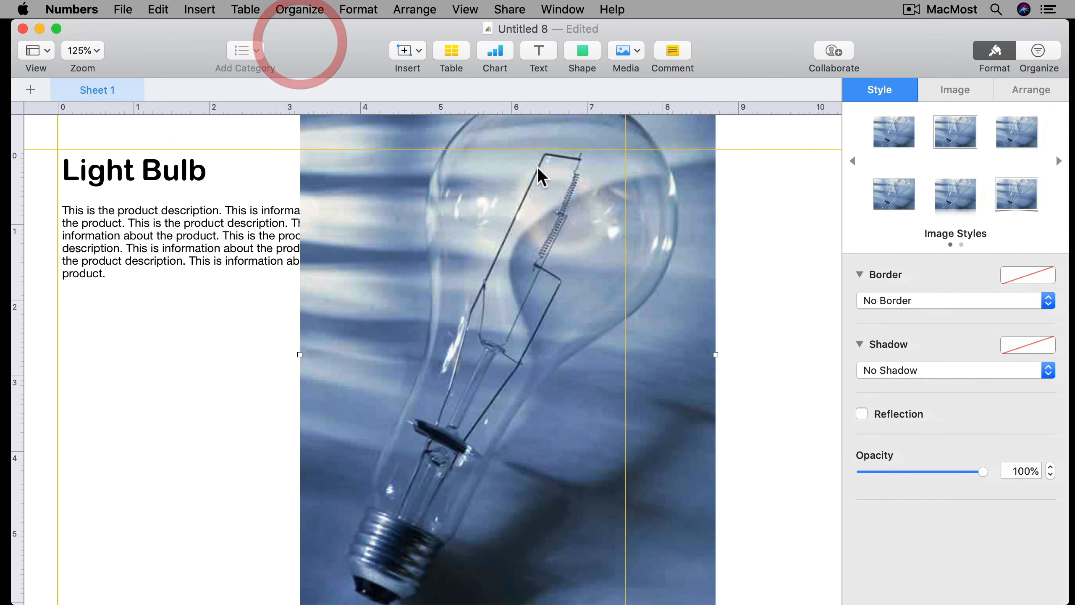
click(528, 171)
drag(711, 354, 514, 355)
click(415, 354)
drag(415, 353, 525, 311)
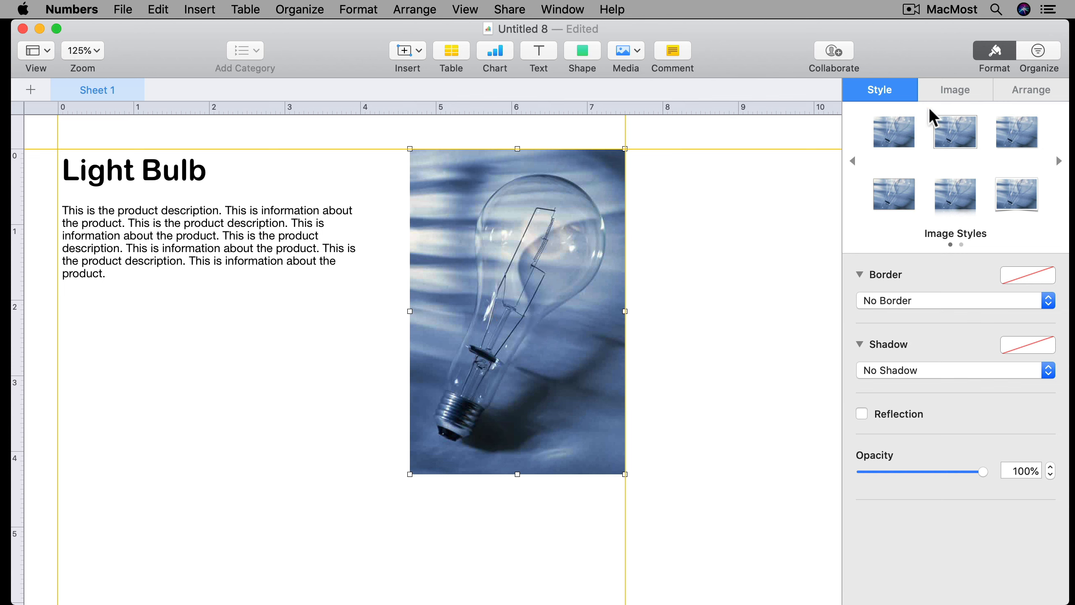
Try the reflection and plain image styles on the light bulb image, and apply the white picture-frame style with curled edges
click(1016, 197)
click(947, 201)
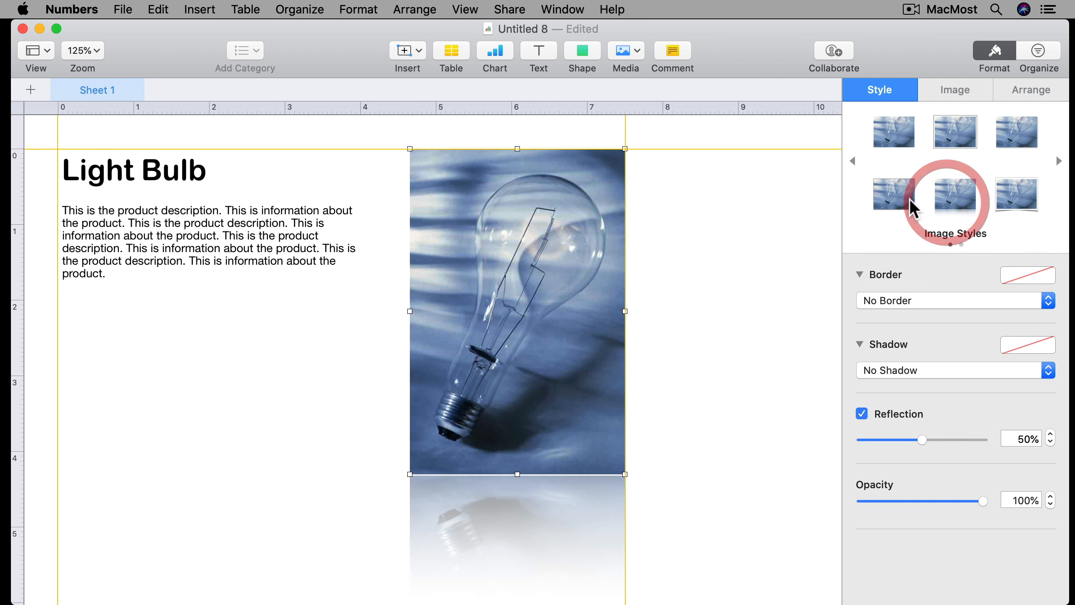
click(902, 197)
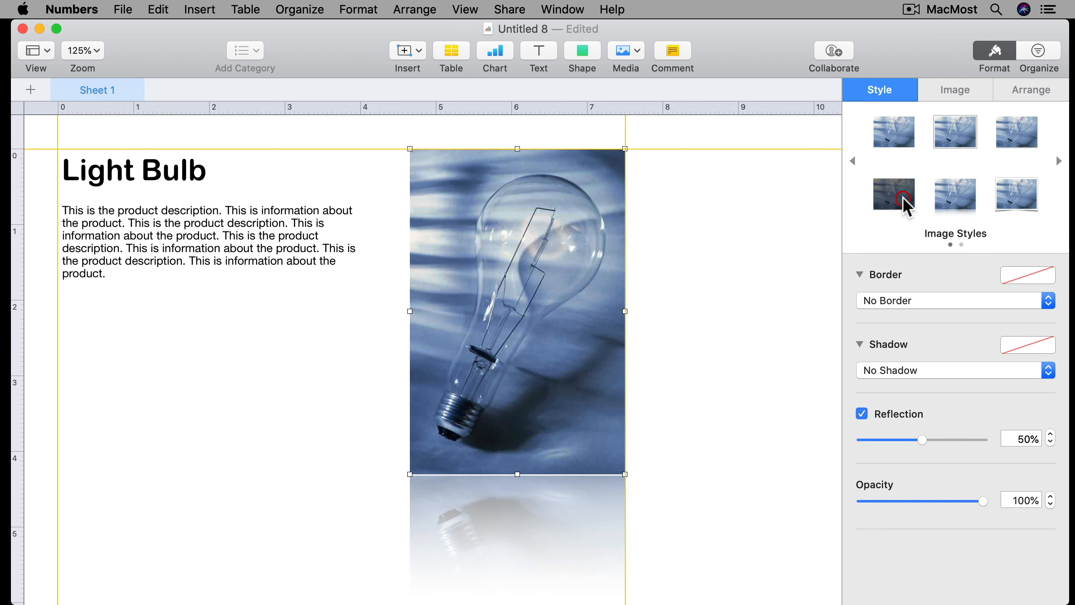
click(1022, 197)
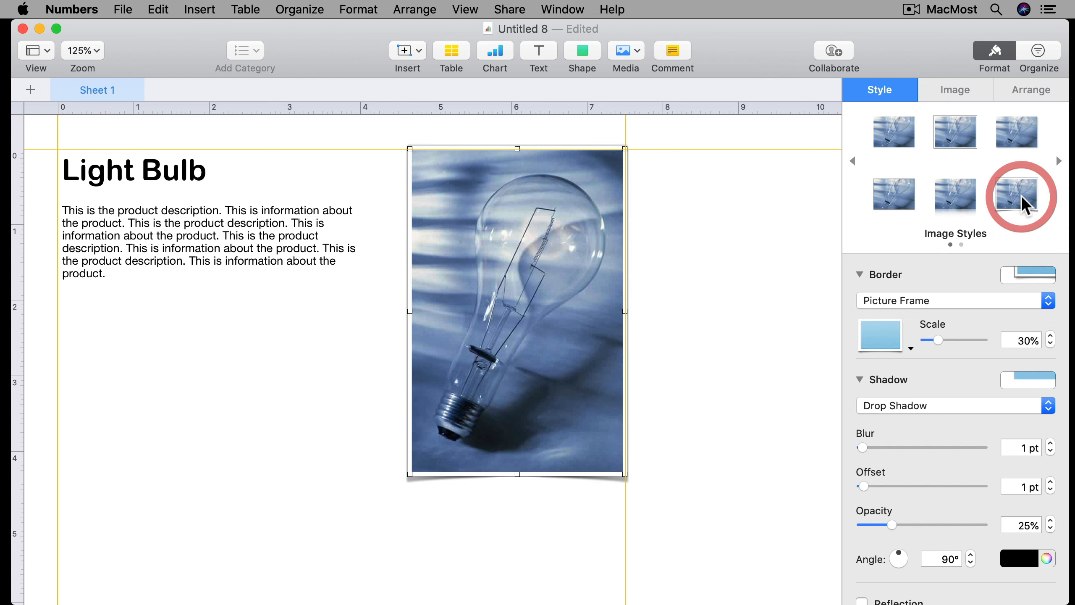
Try the light bulb image with No Shadow and switch it back to Drop Shadow
click(924, 404)
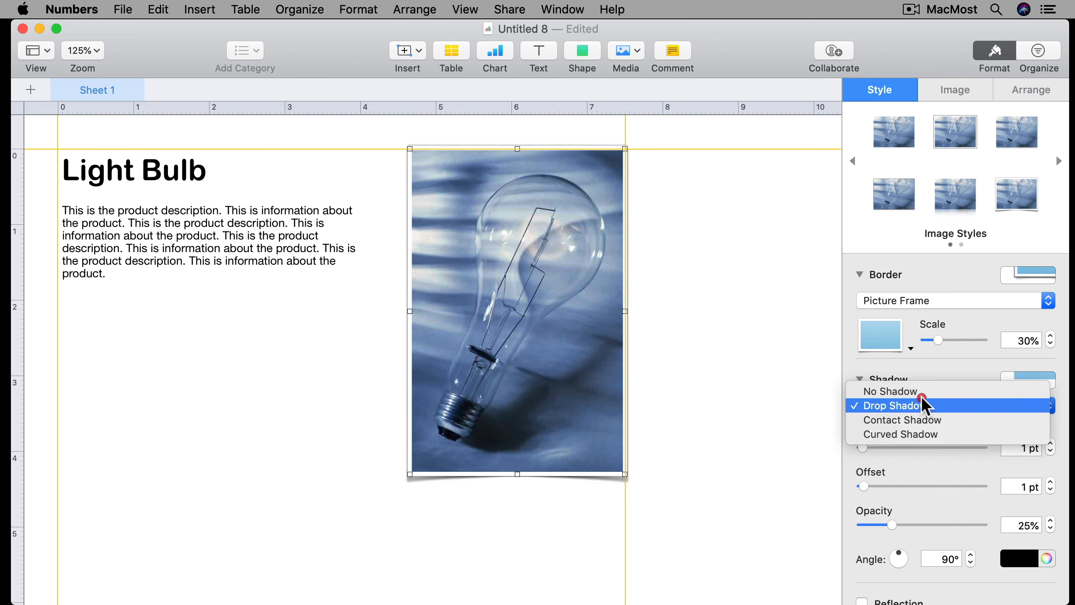
click(919, 391)
click(914, 406)
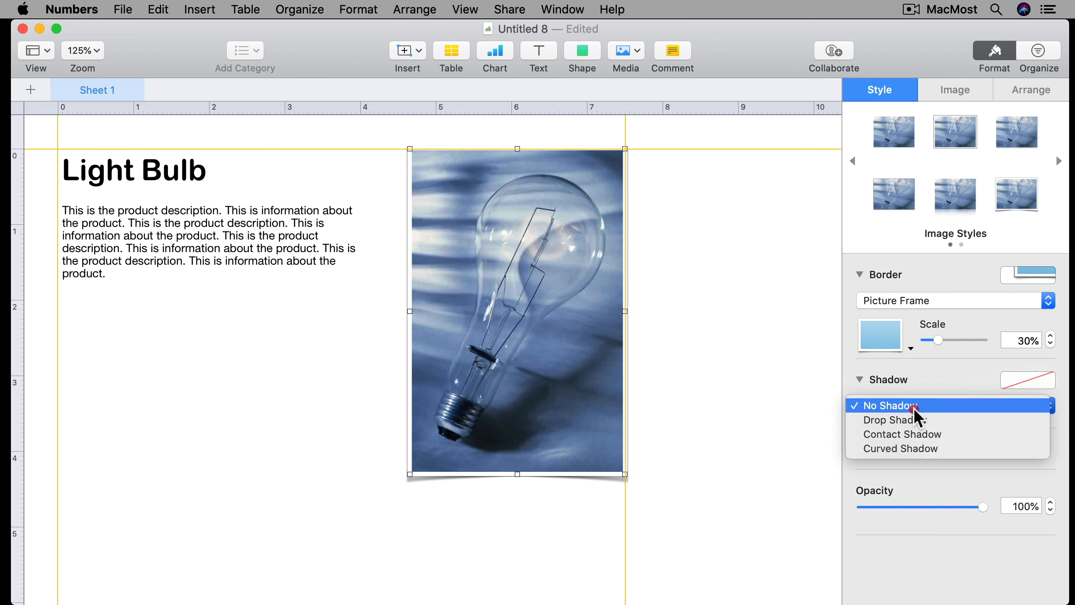
click(914, 418)
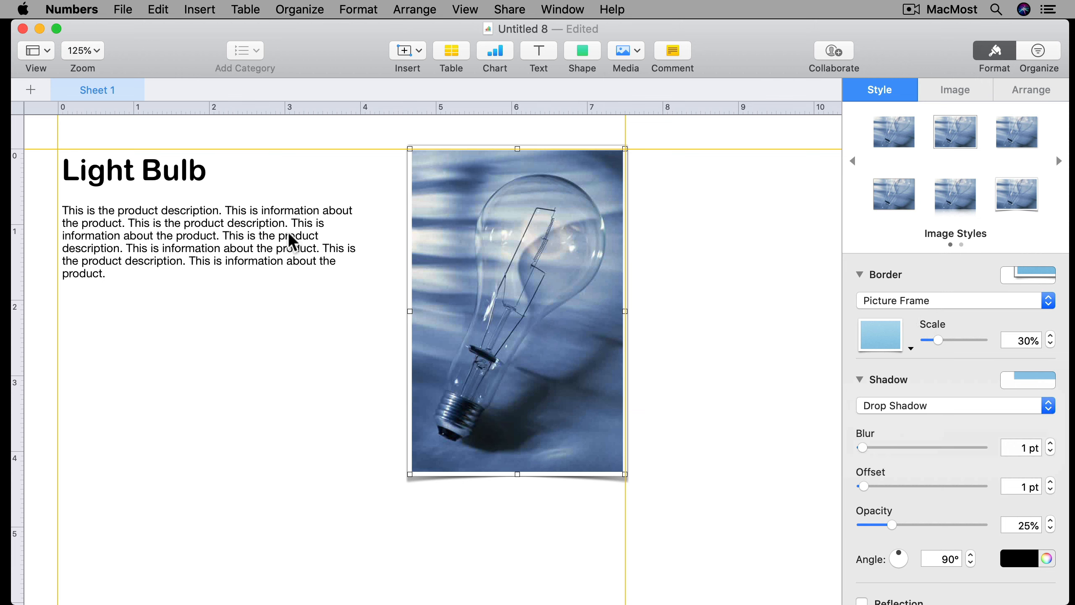
Set the product description text to 14 pt and deselect its box
click(220, 233)
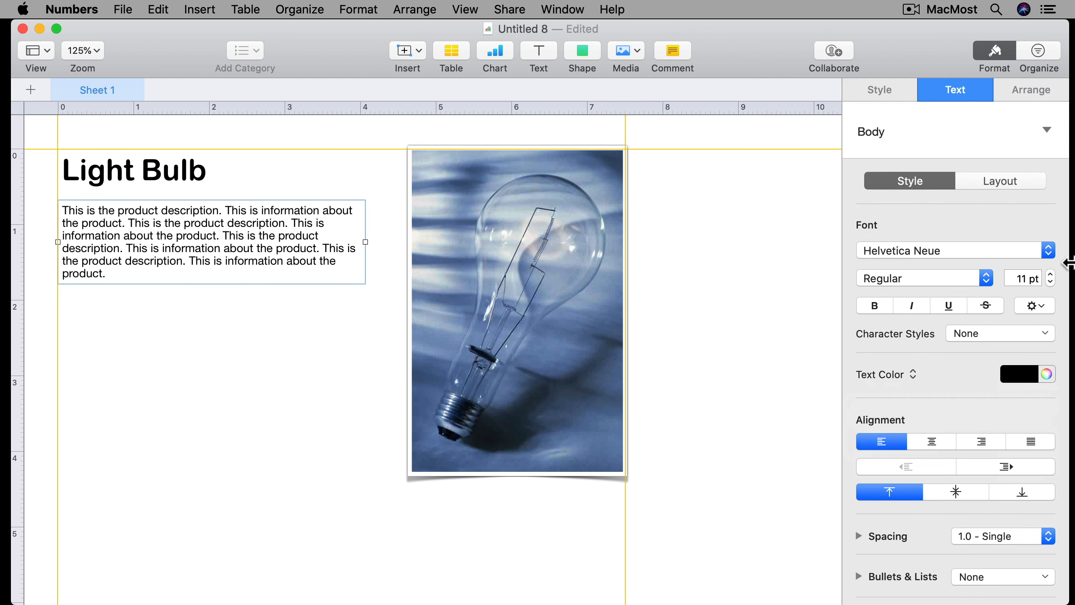
click(1051, 275)
click(1051, 275)
click(1051, 274)
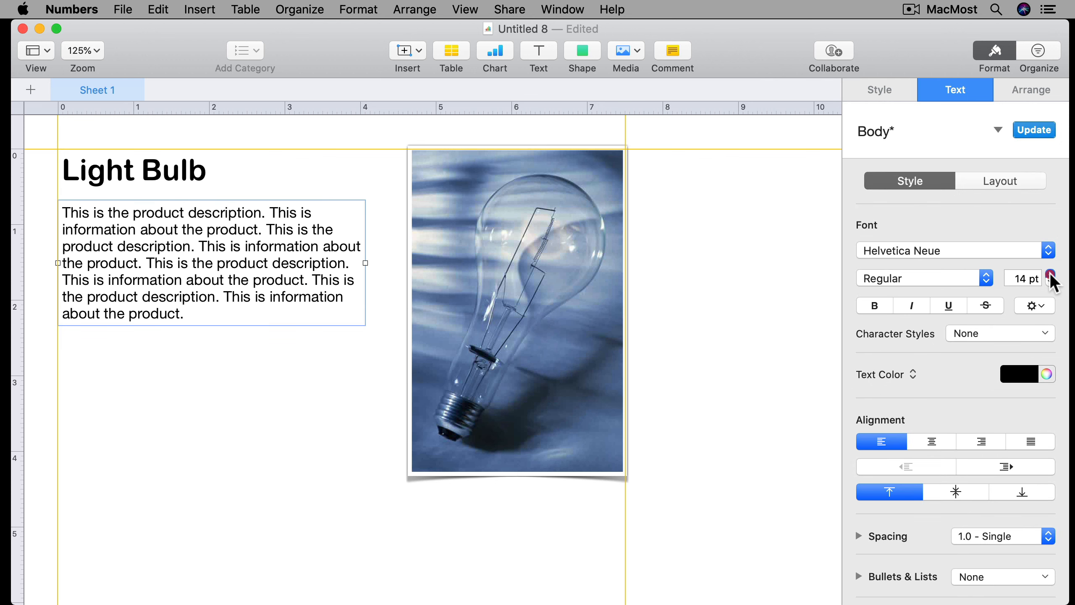
click(200, 352)
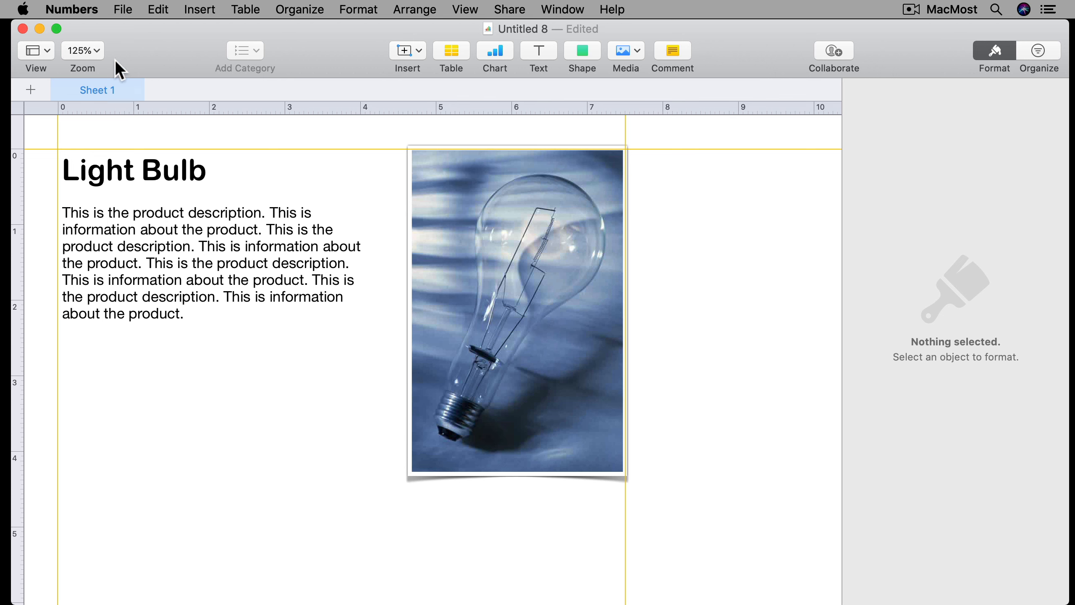
Check the sheet's page layout in the print preview and return to editing
click(122, 9)
click(157, 301)
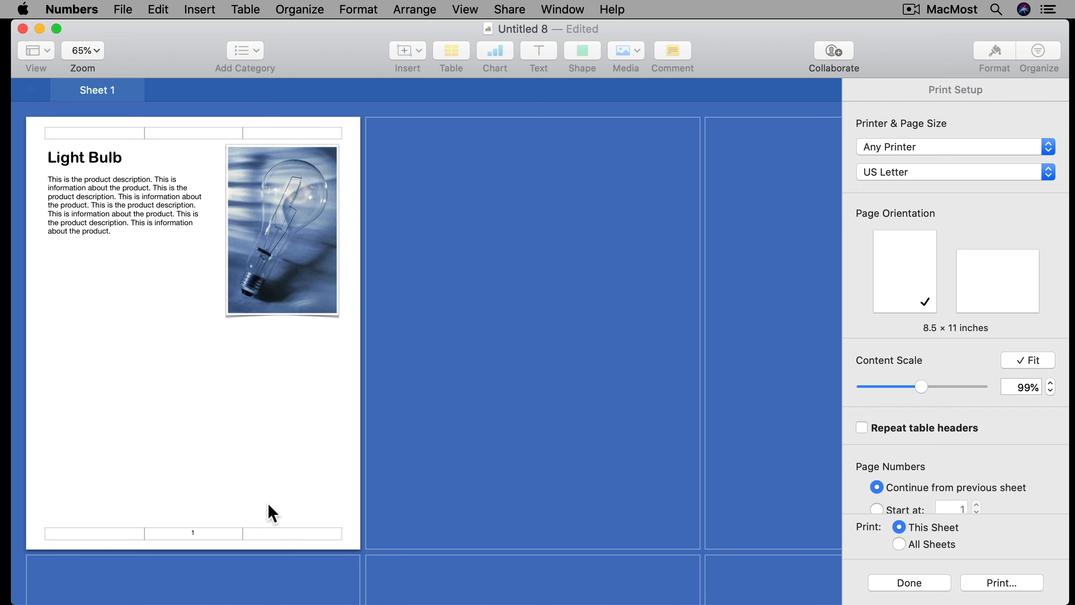
click(915, 582)
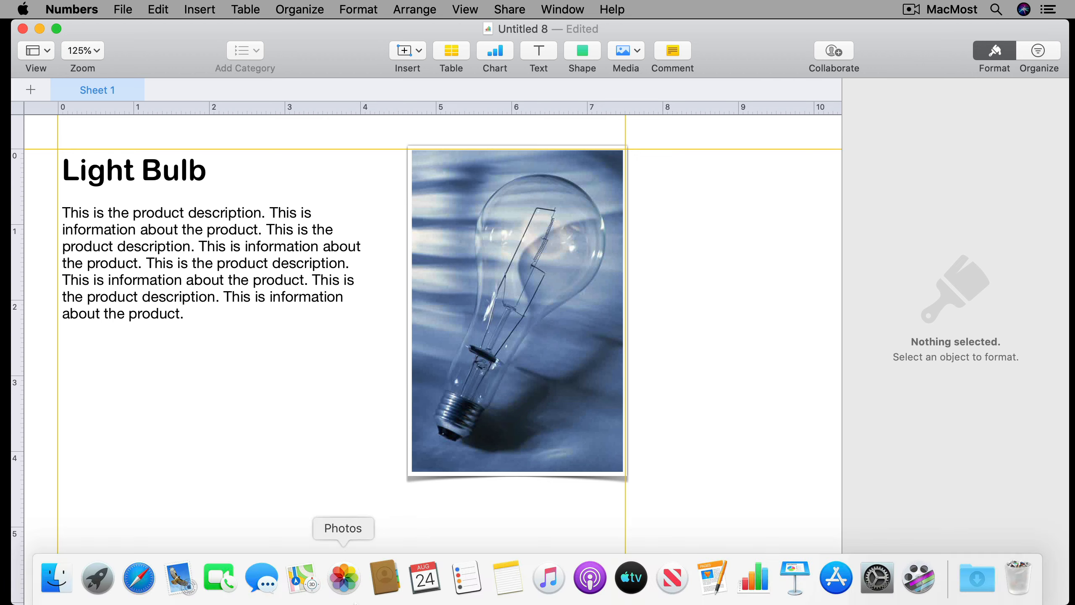
Insert a plain table without headers below the description at the 0-inch vertical guide, reduced to two columns and five rows
click(452, 50)
click(409, 184)
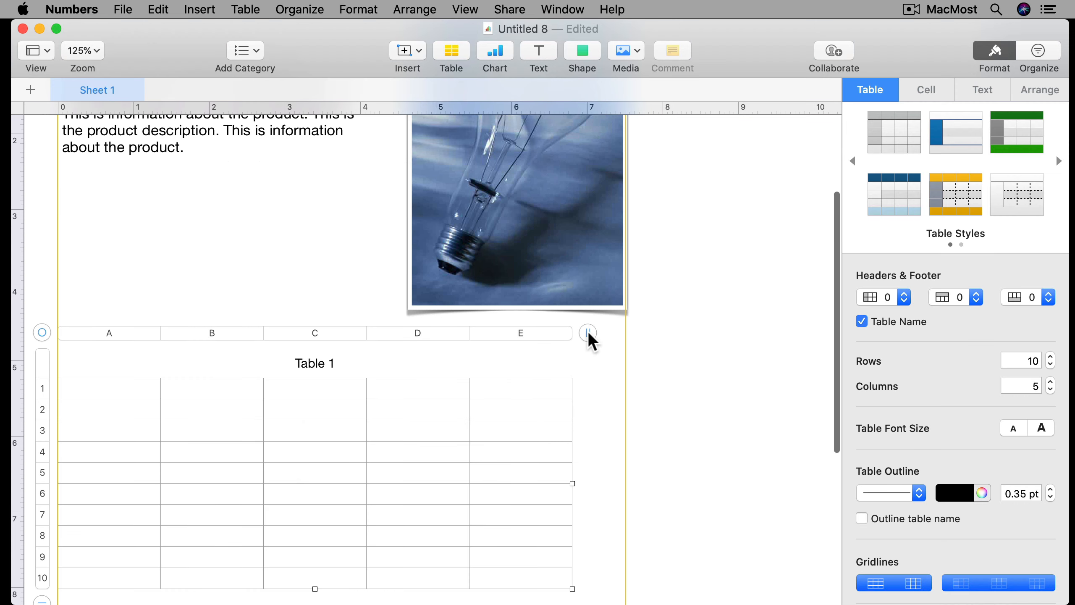
drag(588, 332, 317, 347)
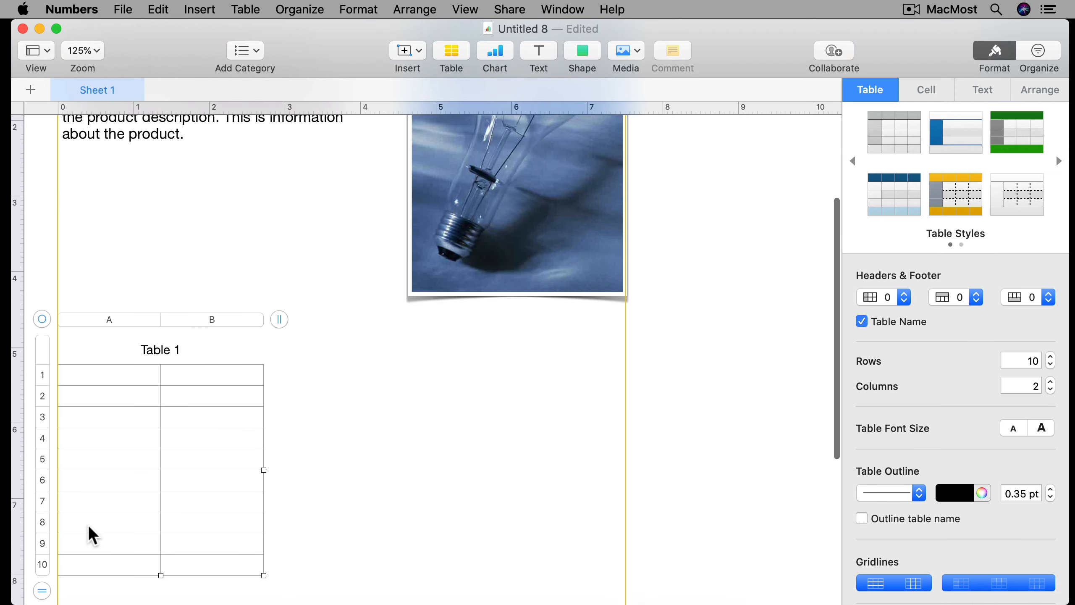
scroll(89, 533, down, 1)
drag(41, 590, 42, 485)
Rename the table as Product Information
double_click(160, 350)
text(Produ)
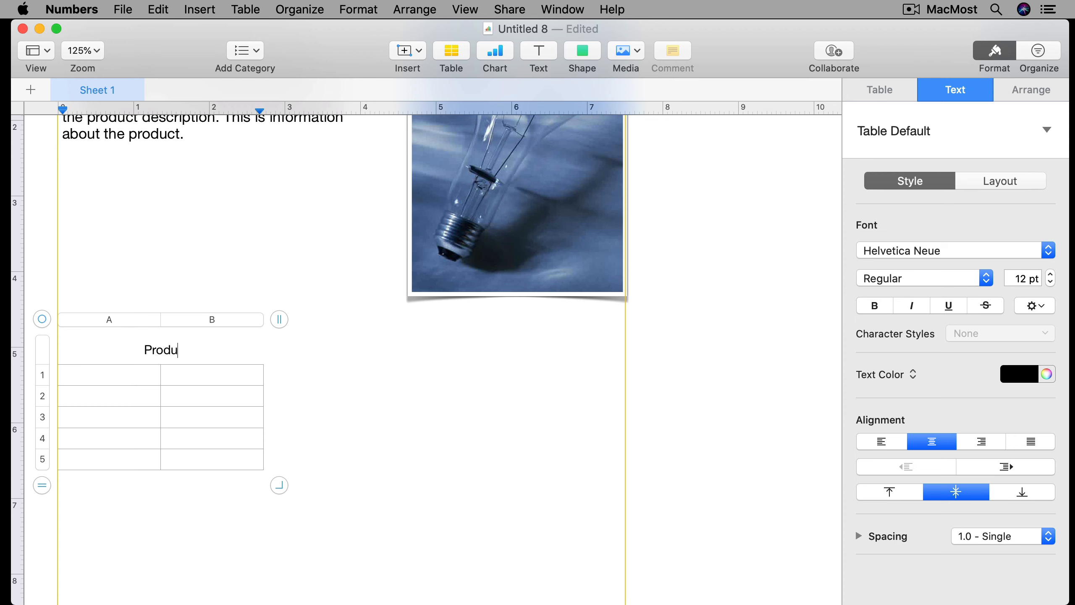
text(ct Information)
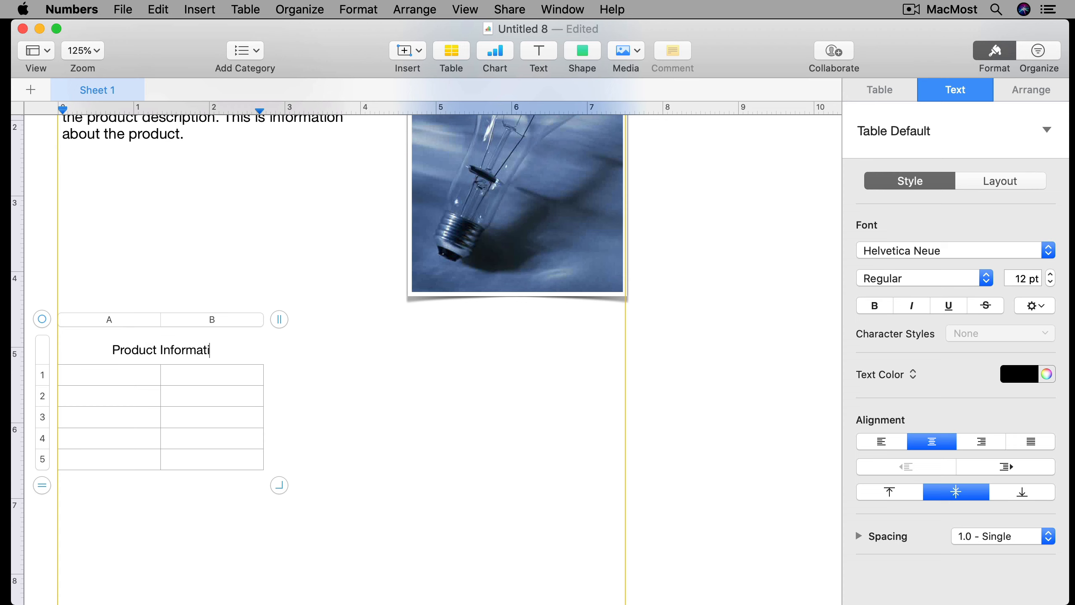
Fill the table's first two rows with Lumens, 800 and Energy, 75 Watts
click(113, 372)
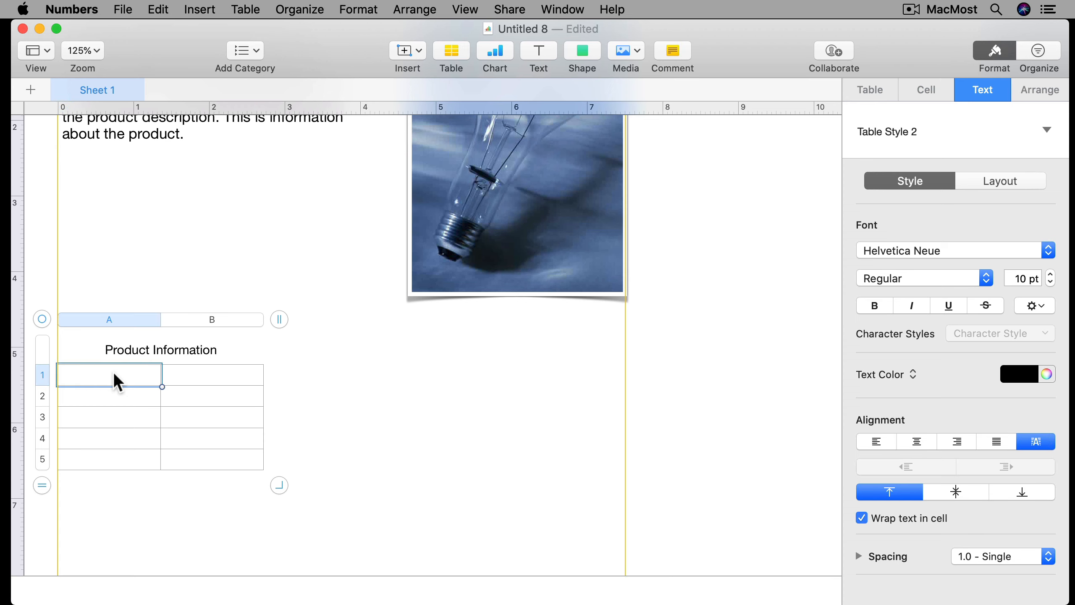
text(Lume)
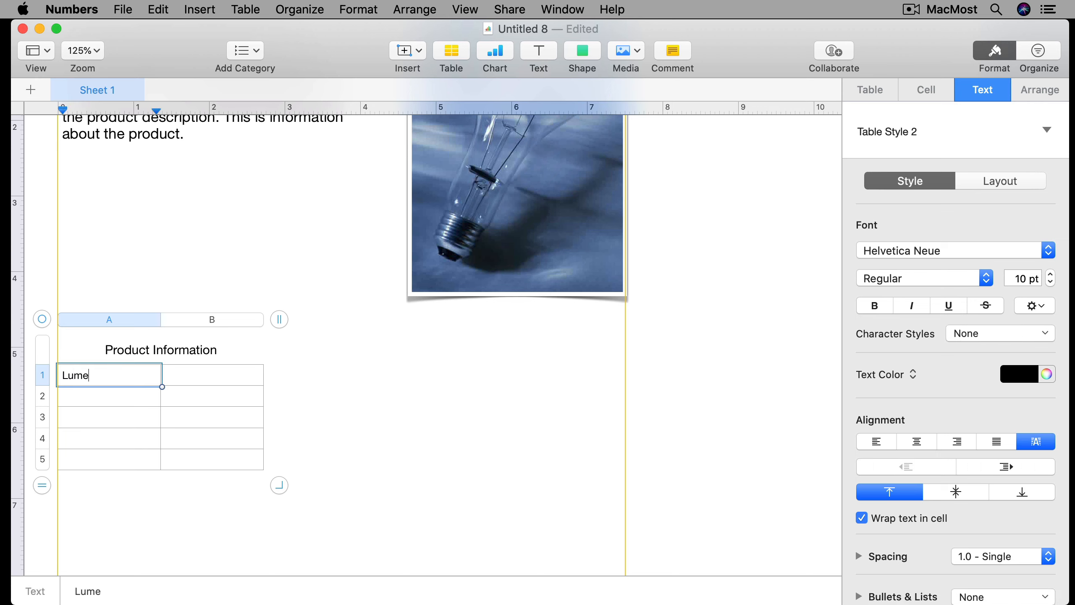
text(ns)
key(Tab)
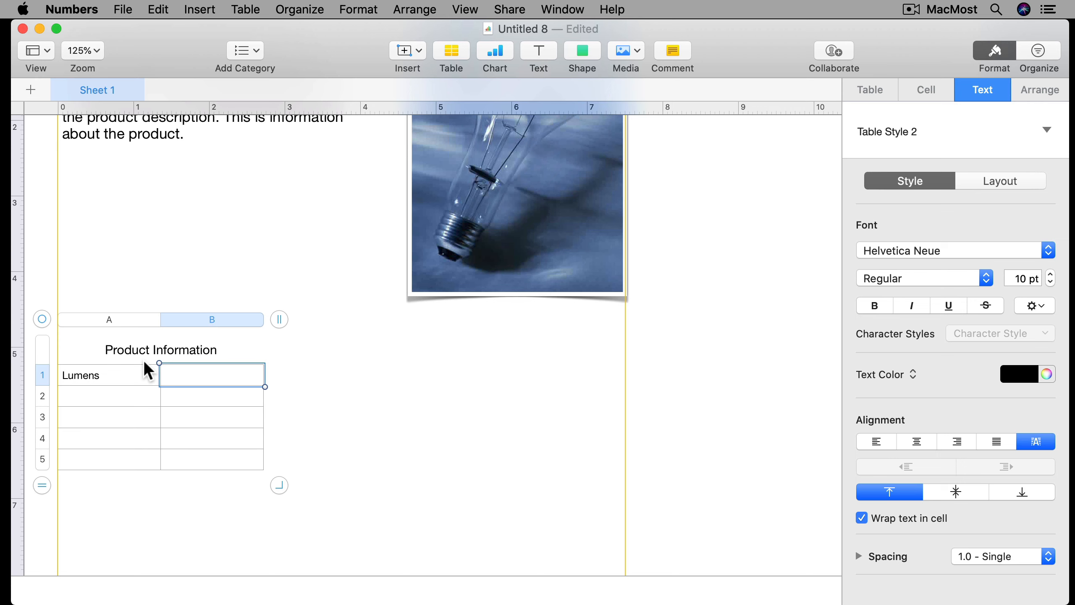
text(800)
click(129, 395)
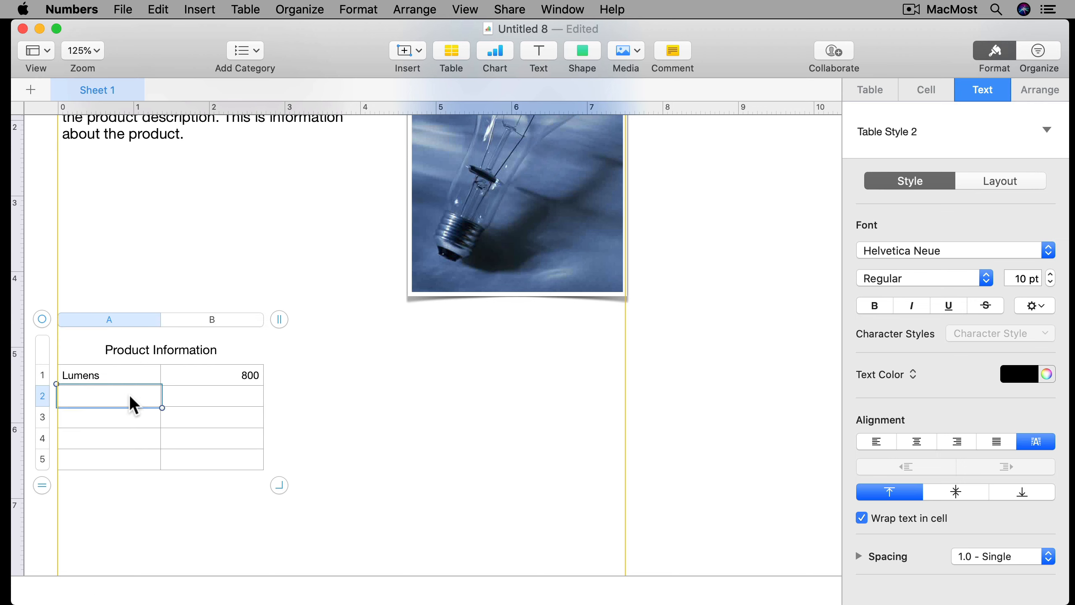
text(Energy)
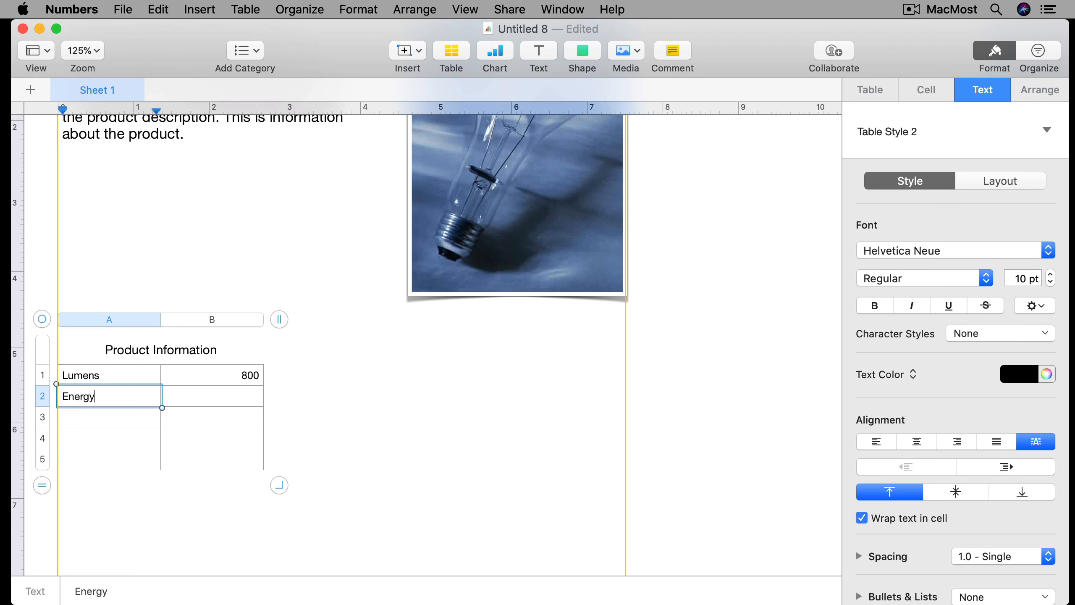
key(Tab)
text(75 )
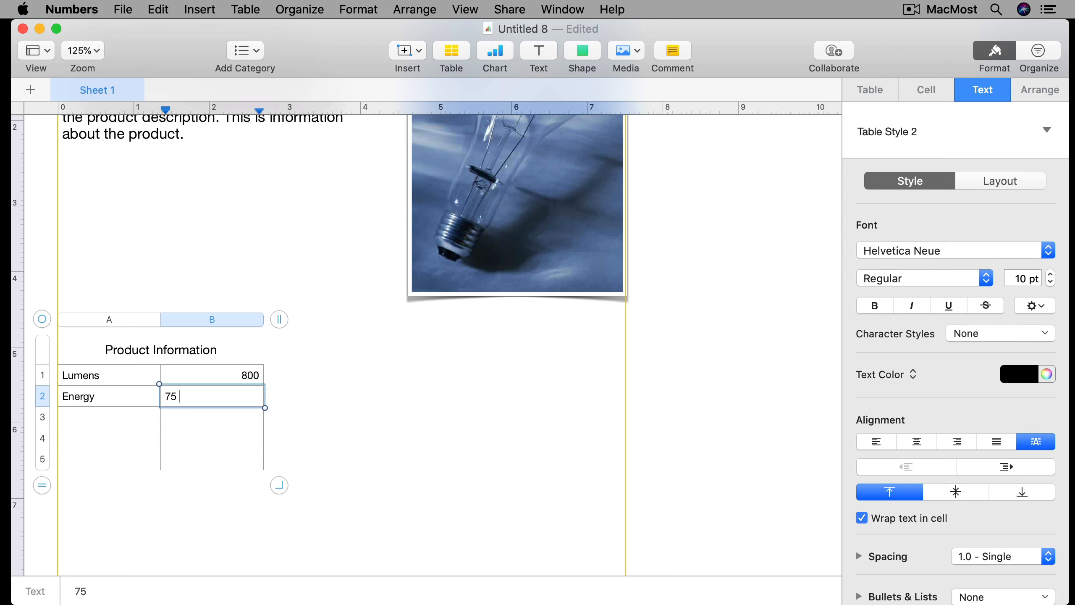
text(Watts)
Fill rows 3 and 4 of the table with Blue Light, 35% and Lifespan, 5 Years
click(104, 418)
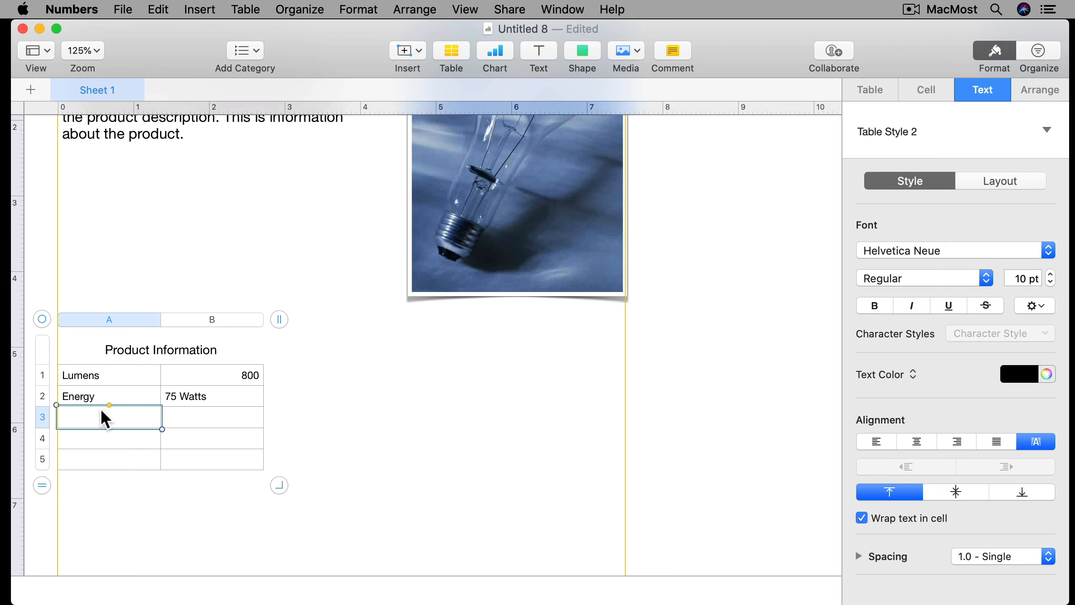
text(Blue Light)
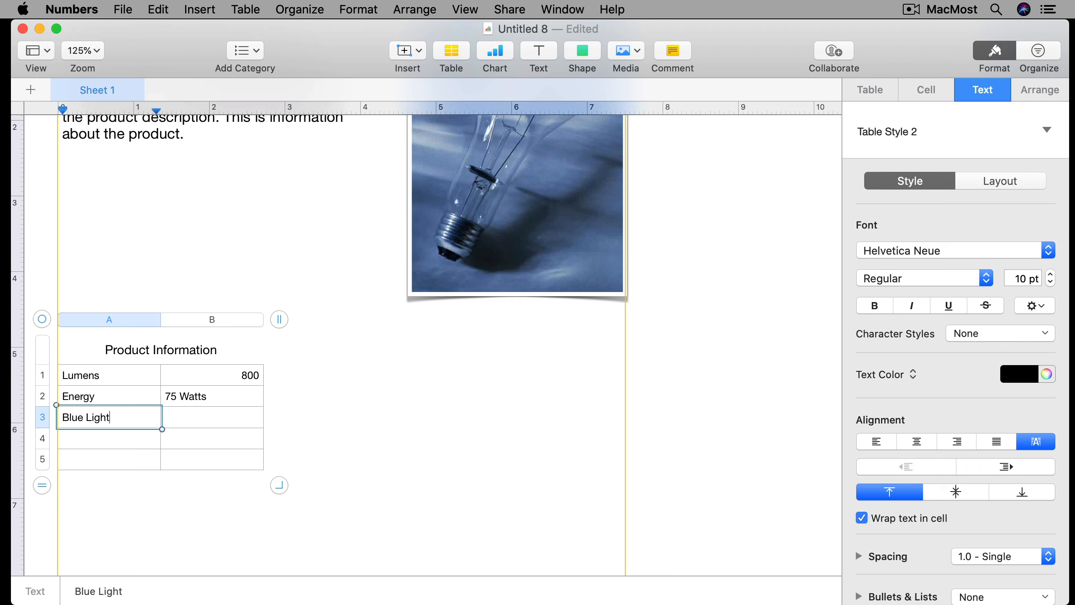
key(Tab)
text(35%)
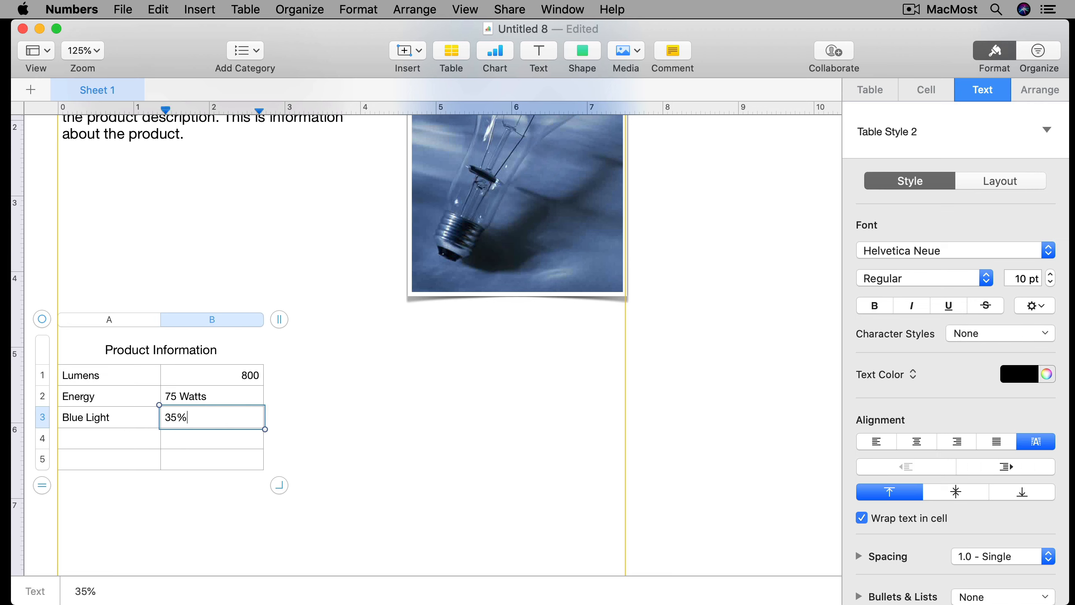
click(88, 436)
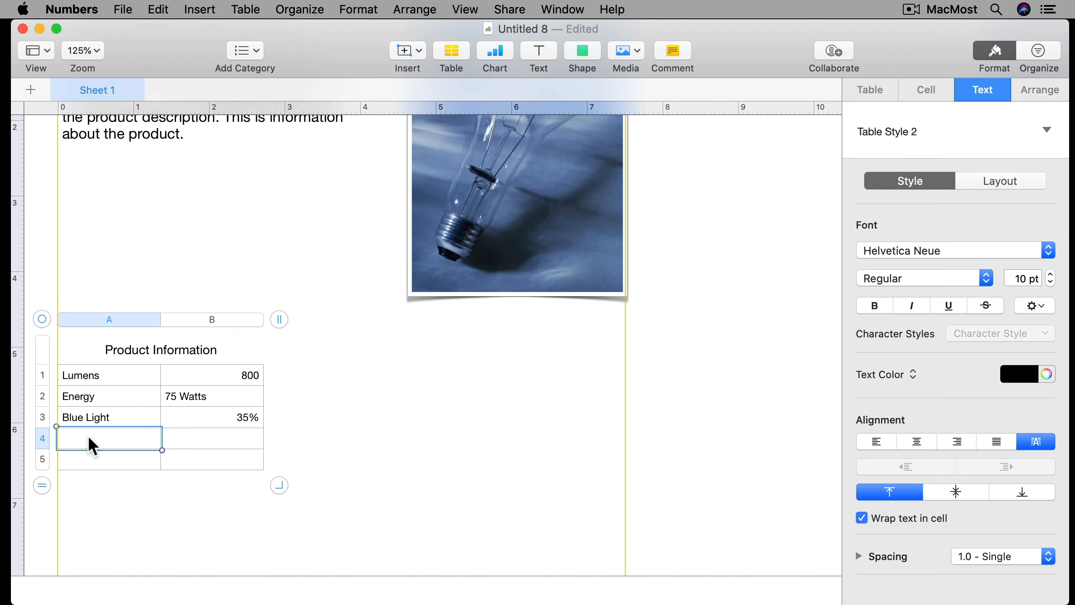
text(Life)
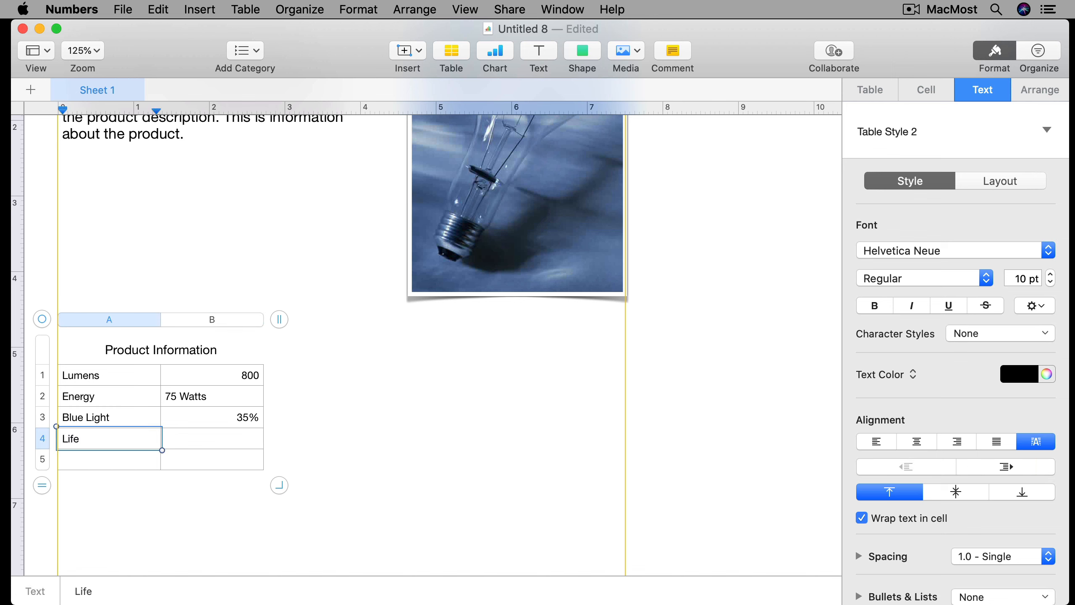
text(span)
key(Tab)
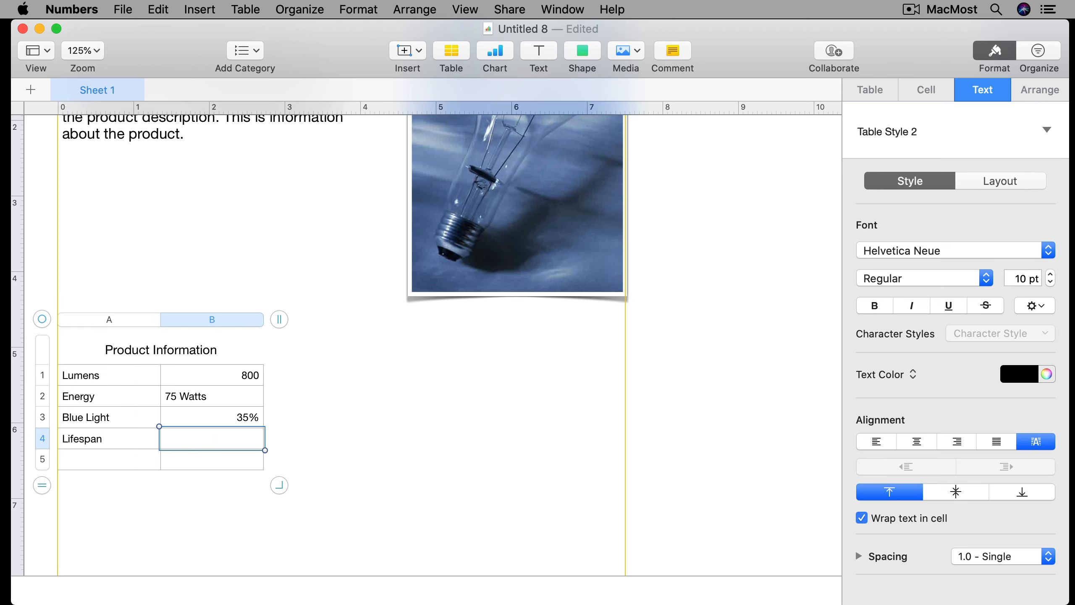
text(5)
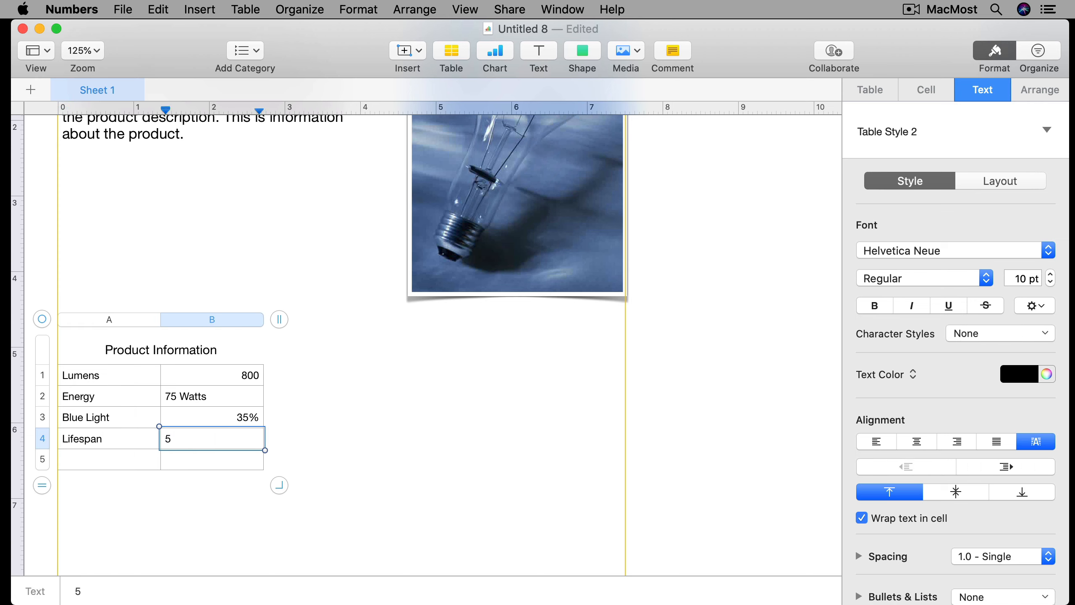
text( Years)
Fill the table's last row with Price and $7.99
click(74, 459)
text(Pric)
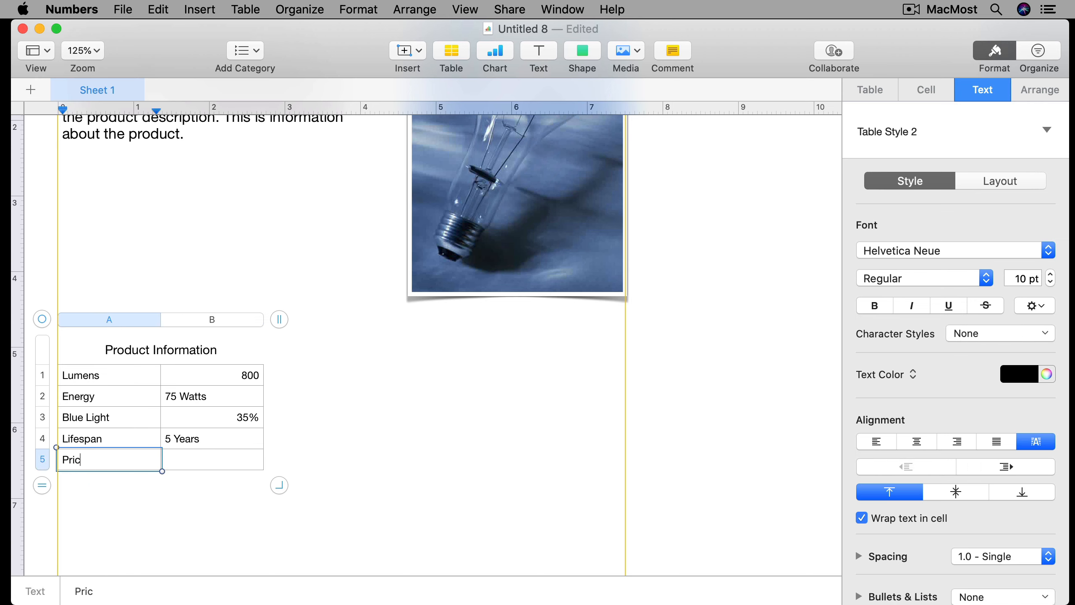
text(e)
key(Tab)
text($7)
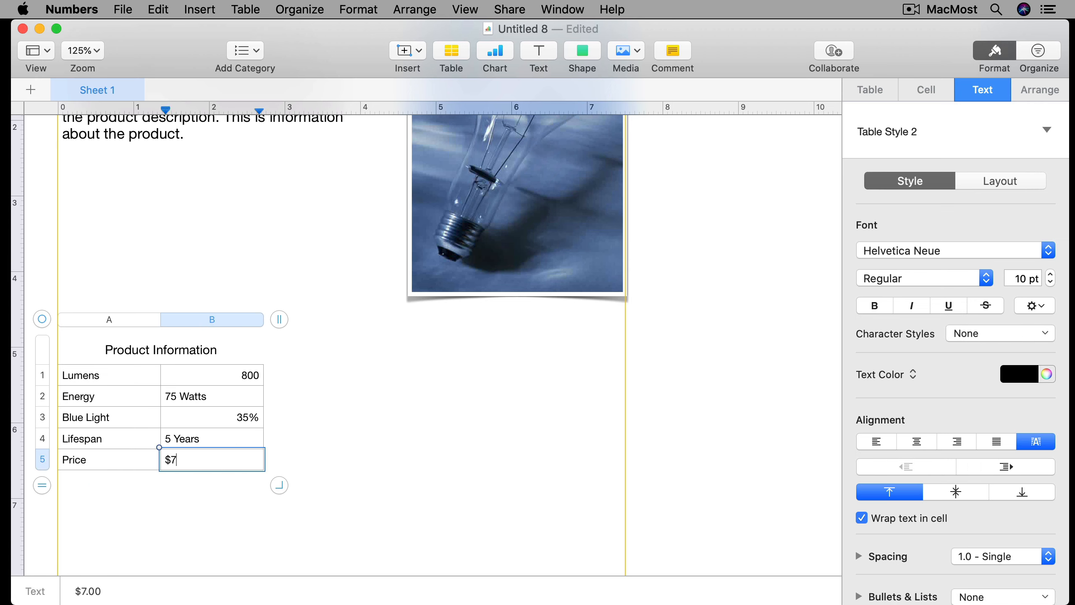
text(.99)
key(Return)
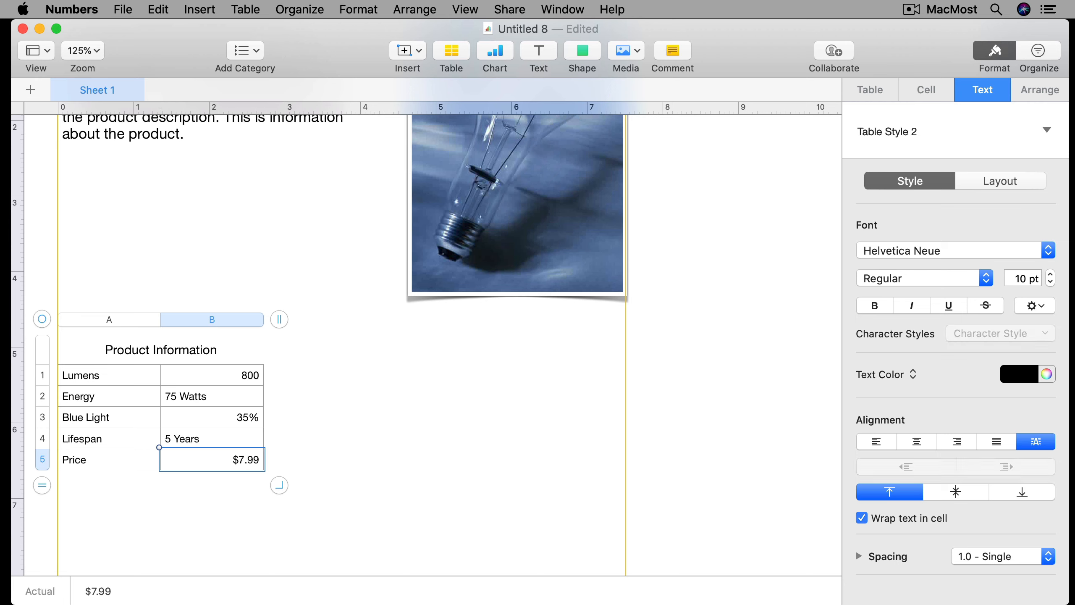
Right-align the labels in column A and left-align the values in column B of the product table
click(99, 374)
click(113, 319)
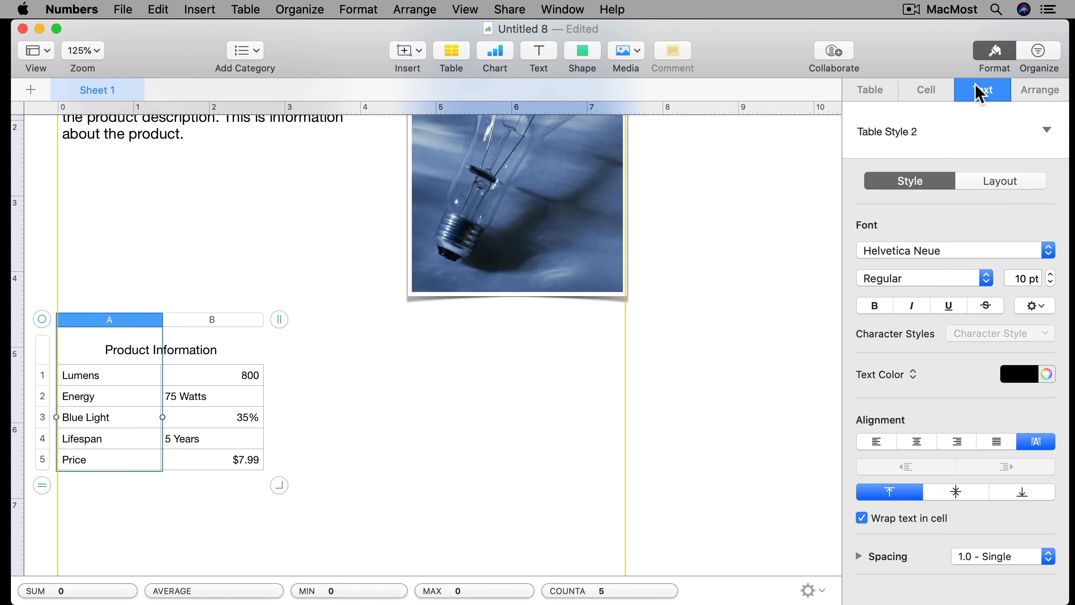
click(954, 443)
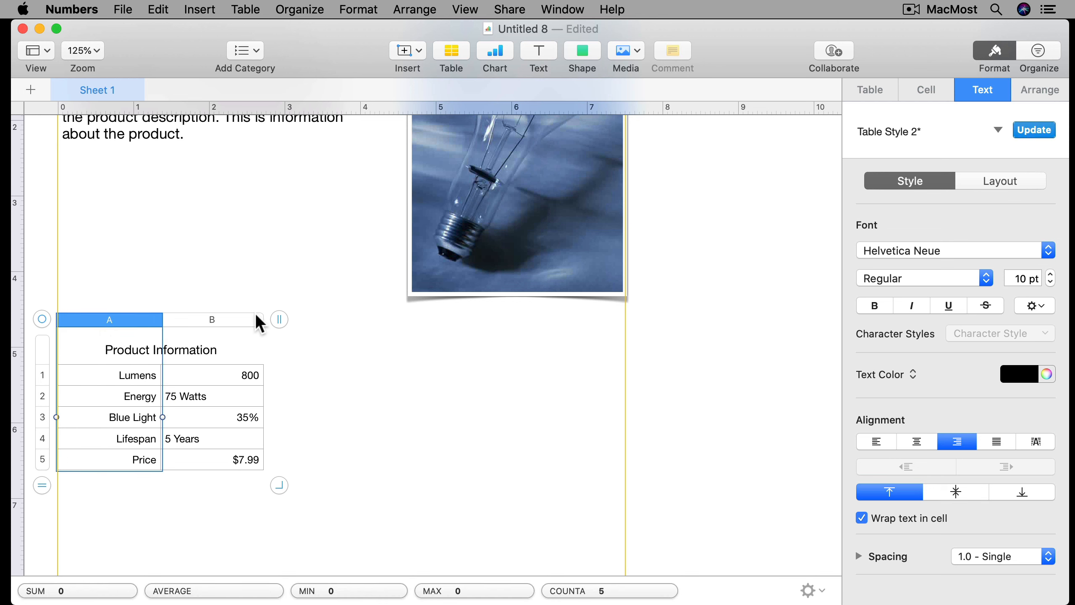
click(226, 320)
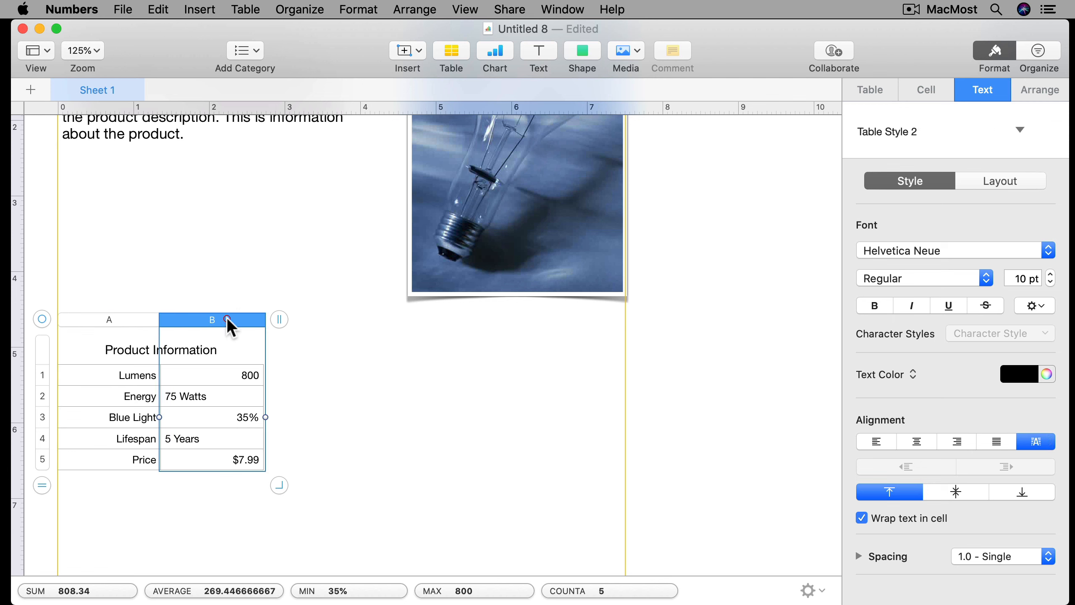
click(876, 442)
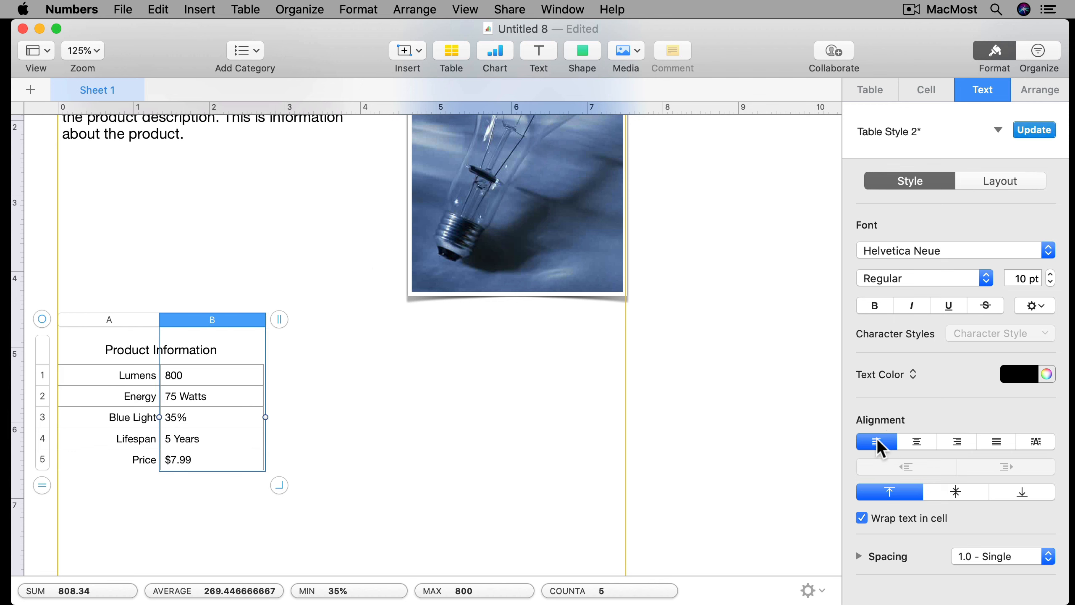
Try to remove all cell borders from the product table by setting its border style to No Border
click(41, 319)
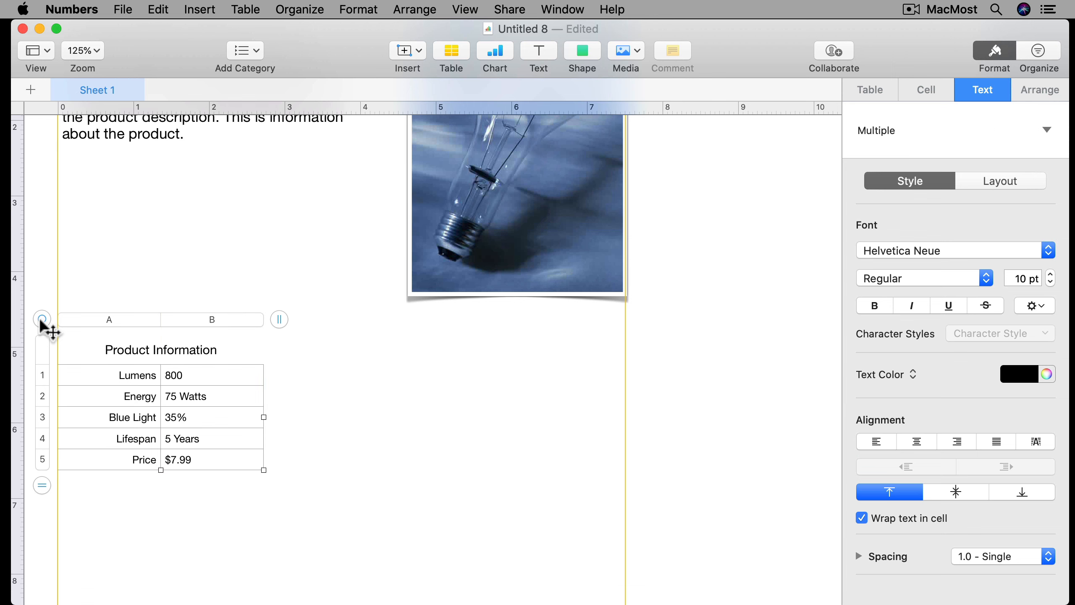
click(924, 89)
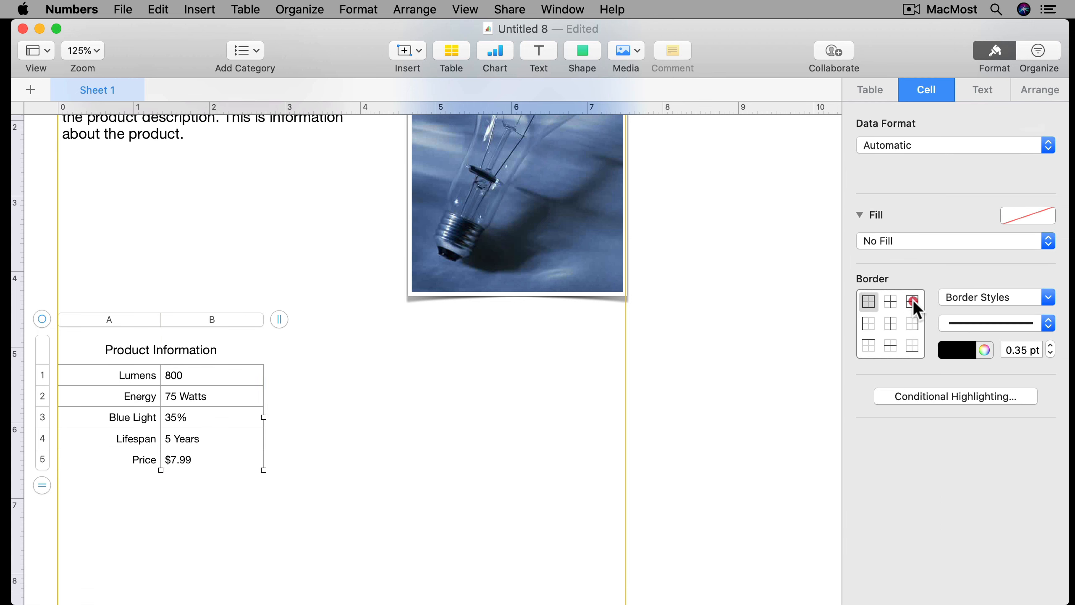
click(912, 300)
click(969, 320)
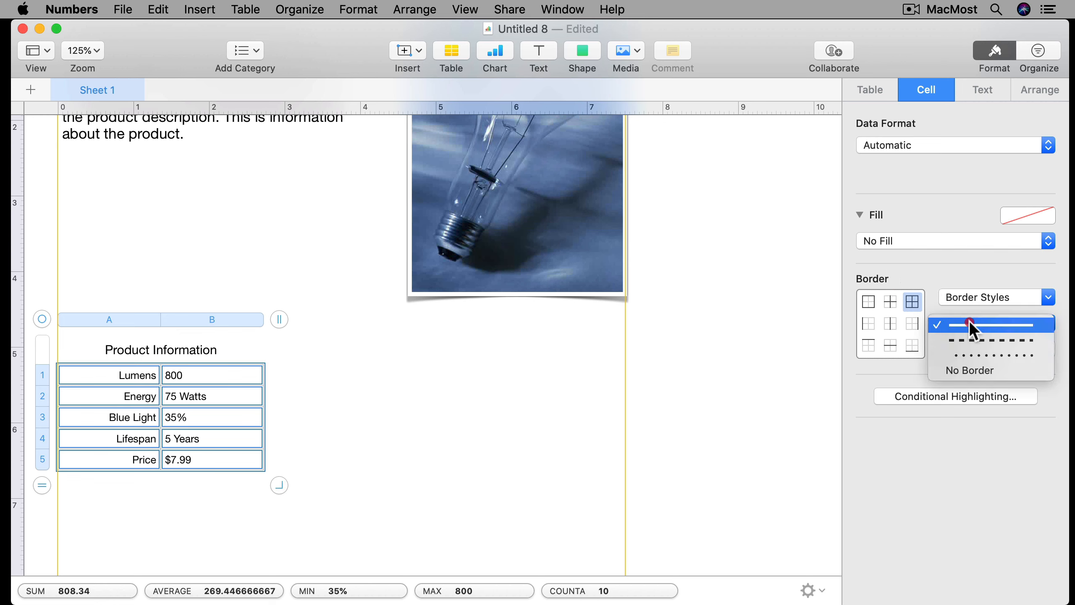
click(971, 376)
click(561, 438)
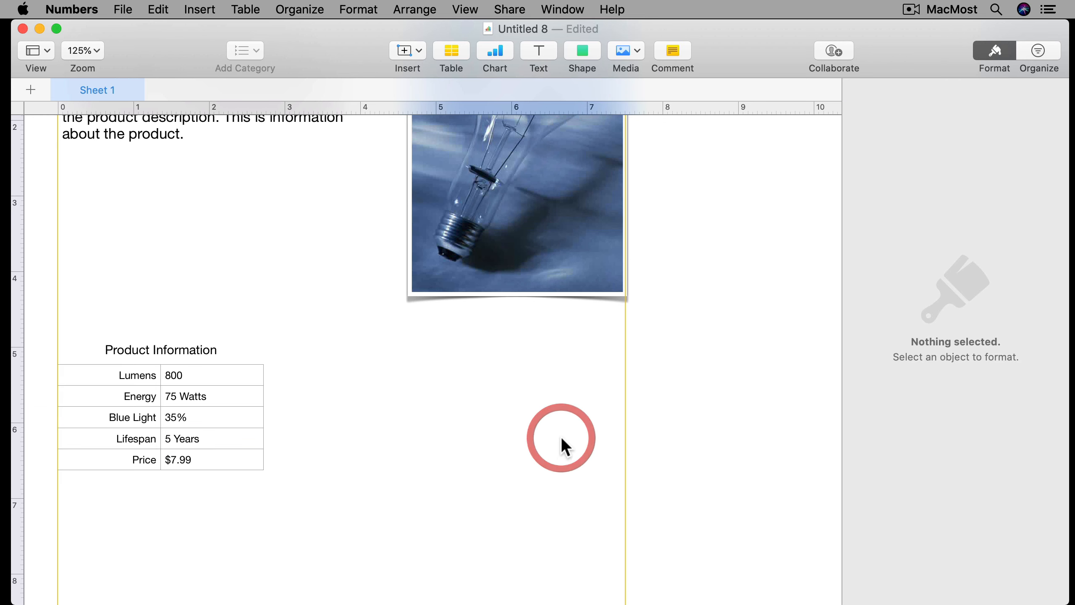
Turn off the horizontal and vertical body gridlines of the product information table
click(127, 374)
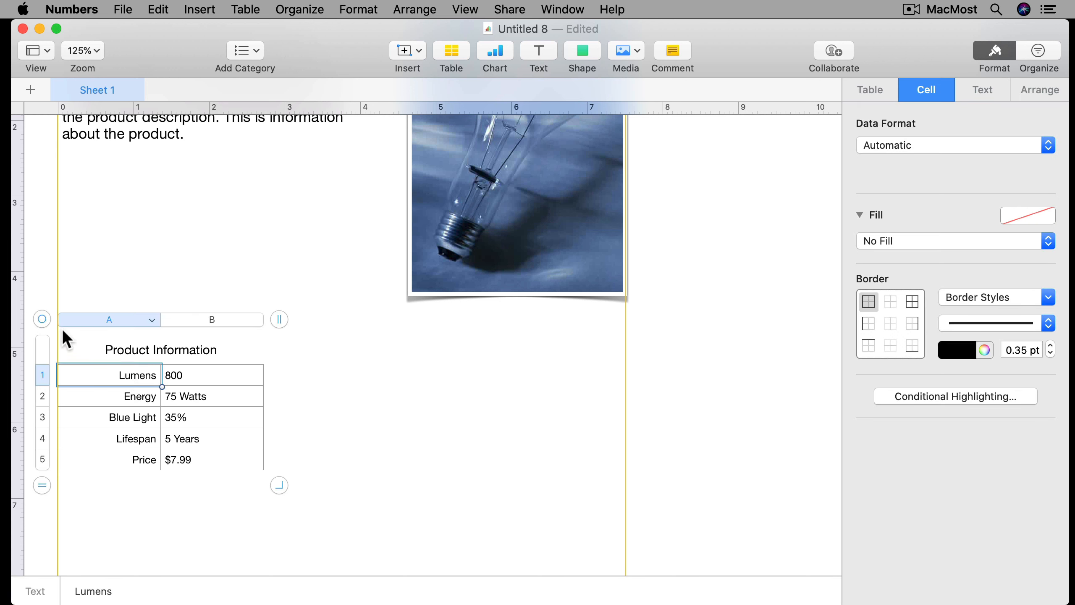
click(42, 319)
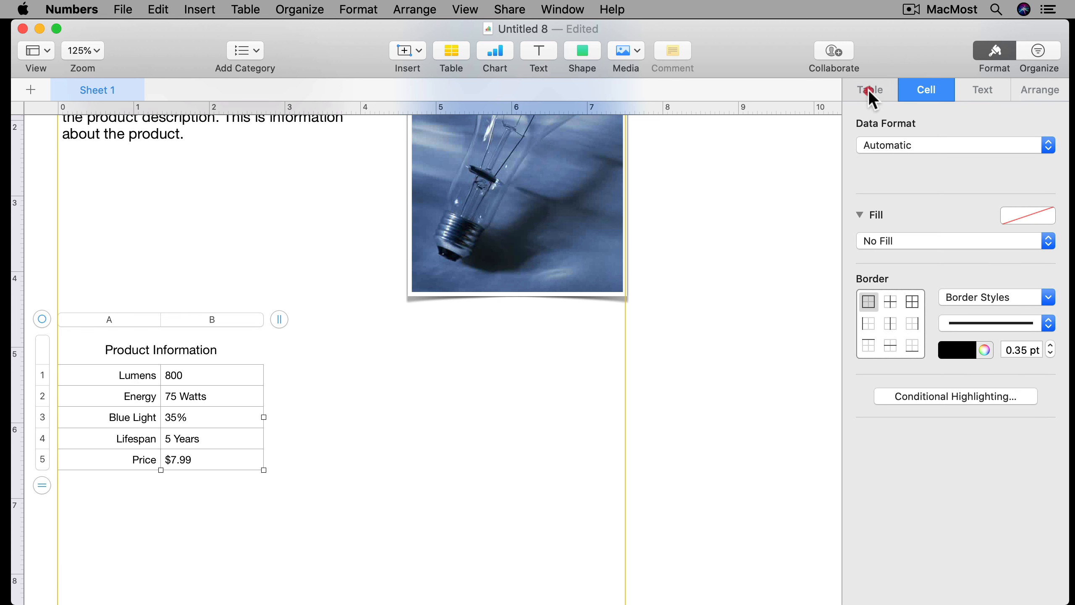
click(869, 89)
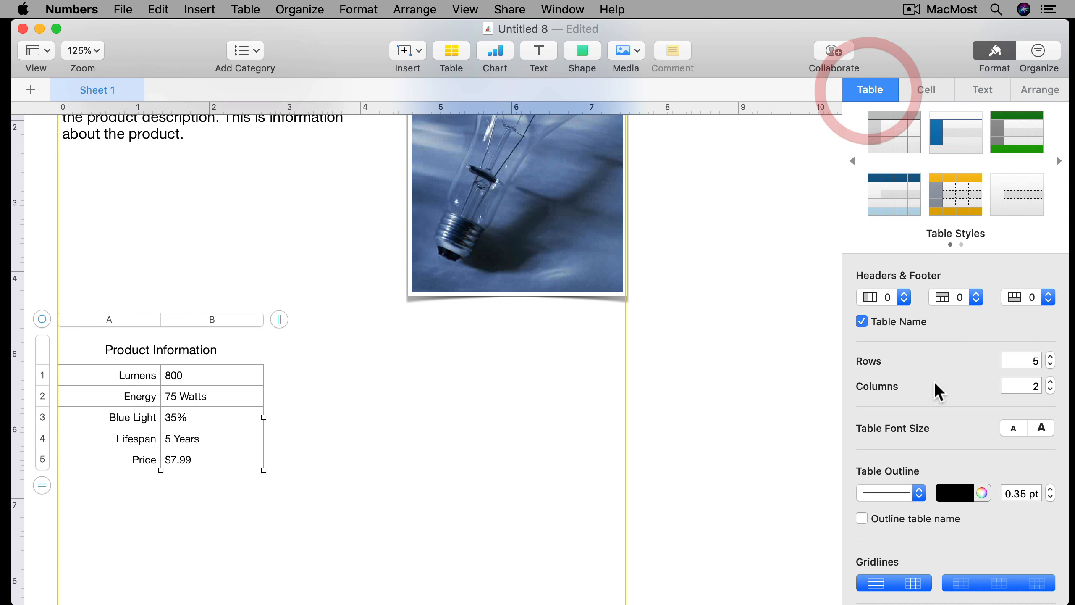
click(876, 584)
click(912, 584)
click(959, 584)
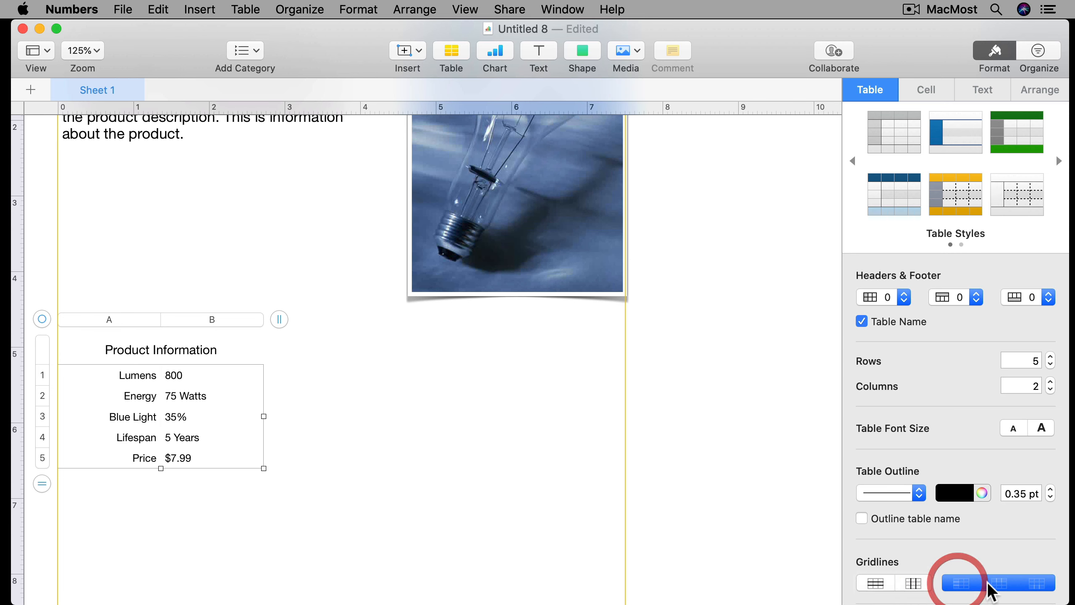
click(991, 582)
scroll(1013, 586, down, 3)
click(546, 513)
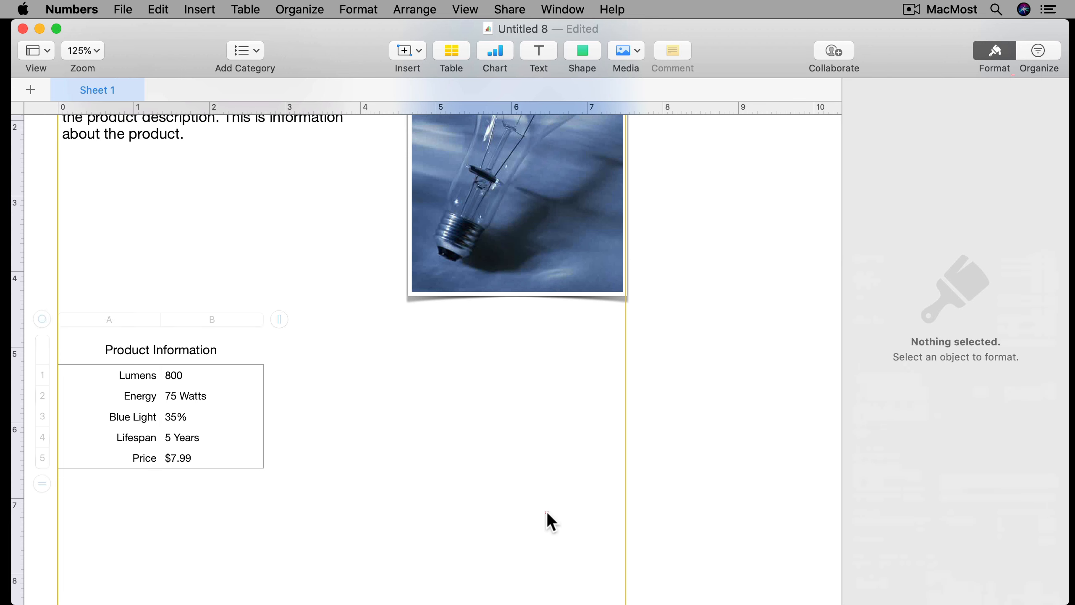
Set the product information table's outline to None
click(193, 398)
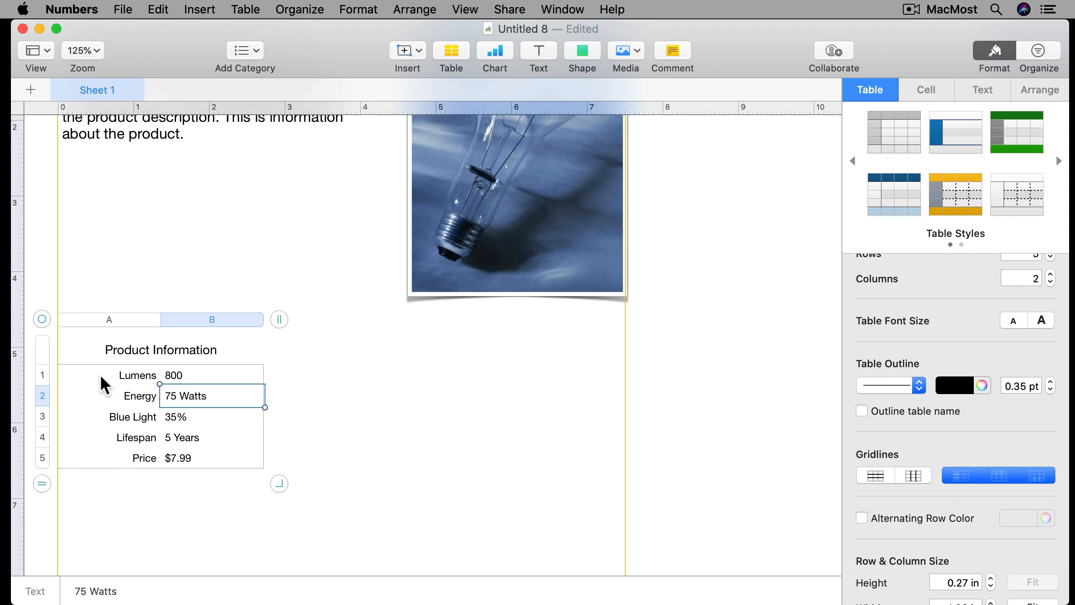
click(41, 320)
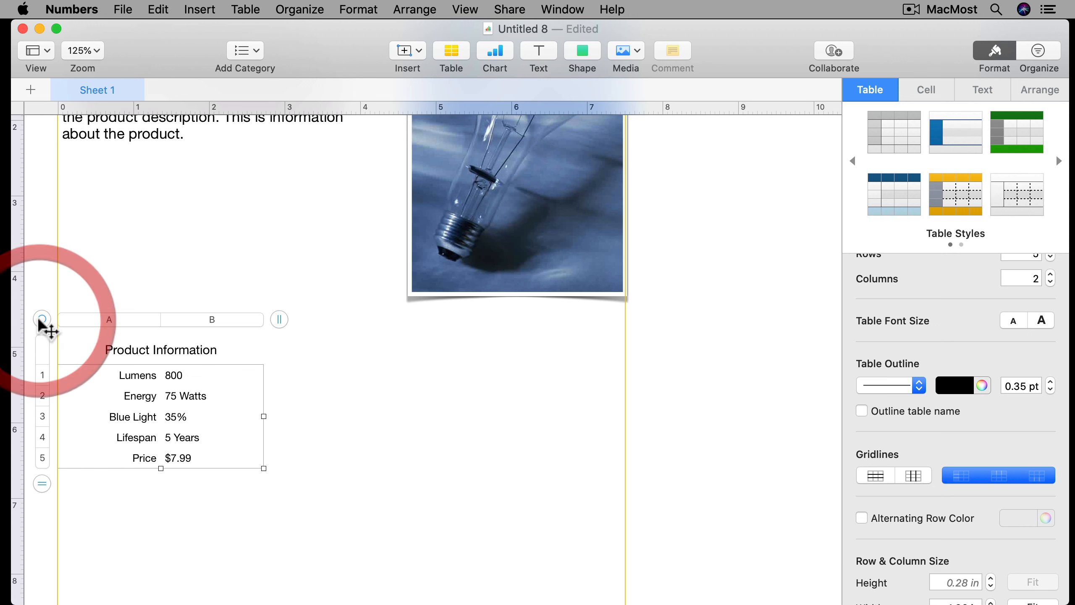
click(918, 385)
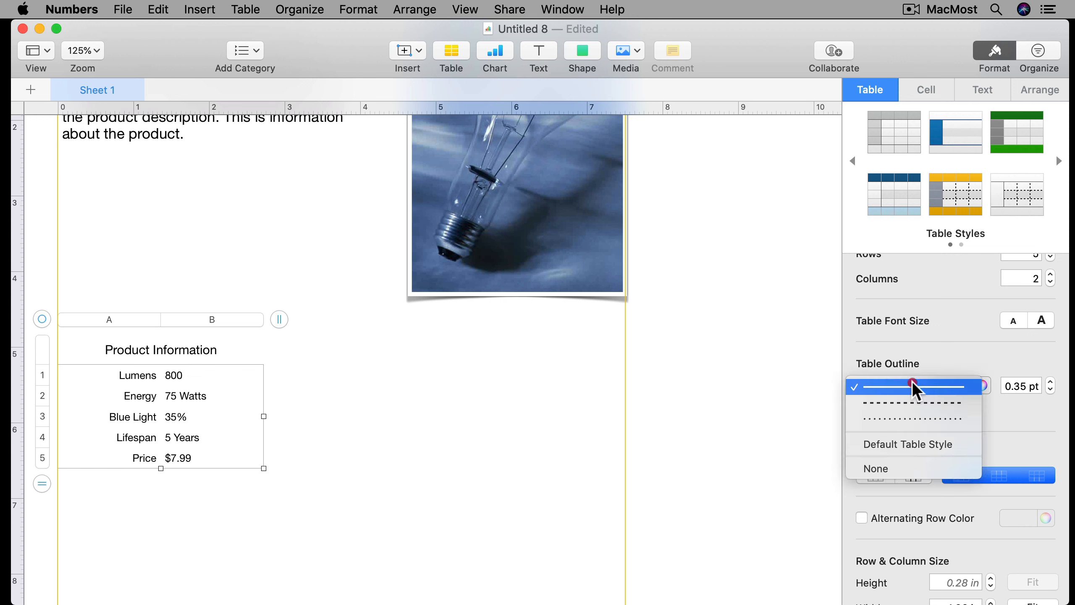
click(912, 466)
click(594, 438)
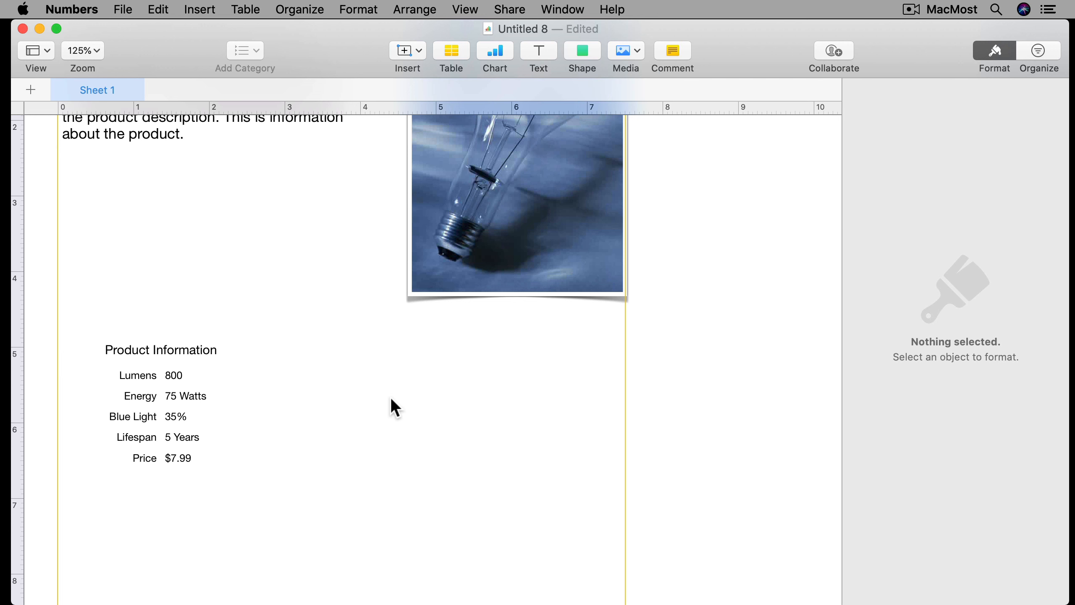
Move the product information table up beneath the description text, beside the light bulb image
scroll(390, 397, up, 5)
scroll(218, 475, down, 1)
click(142, 500)
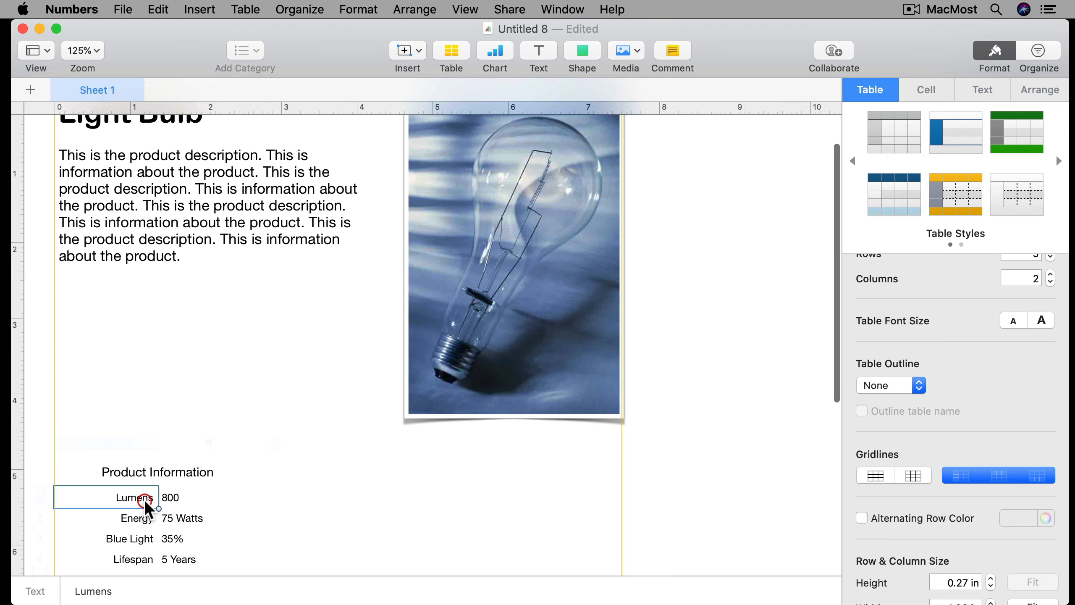
drag(38, 441, 91, 281)
click(146, 457)
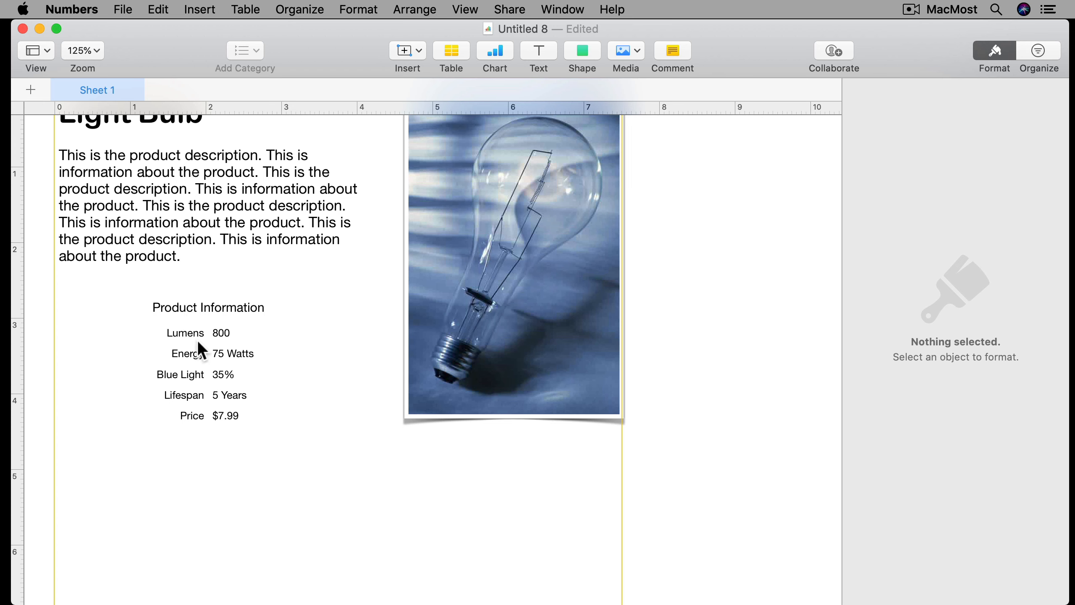
Make the table's Product Information title bold
click(163, 311)
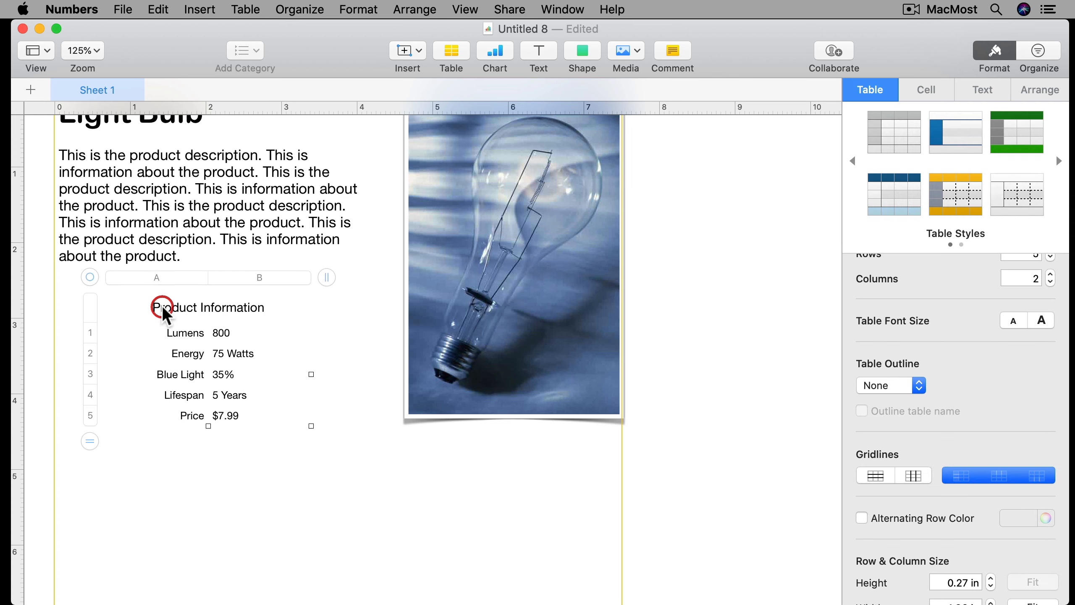
click(197, 311)
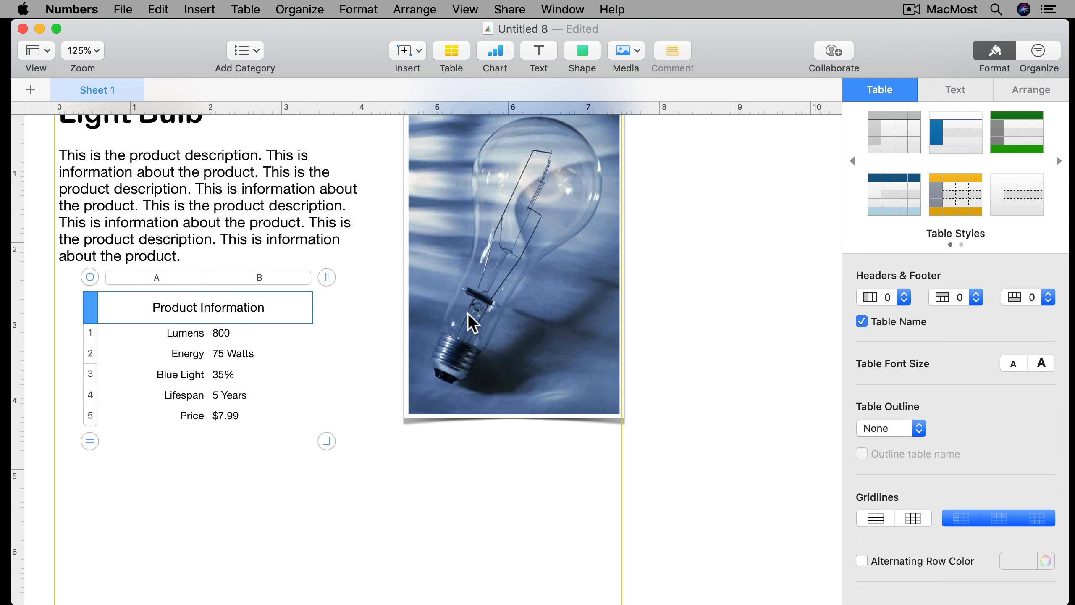
click(954, 89)
click(882, 301)
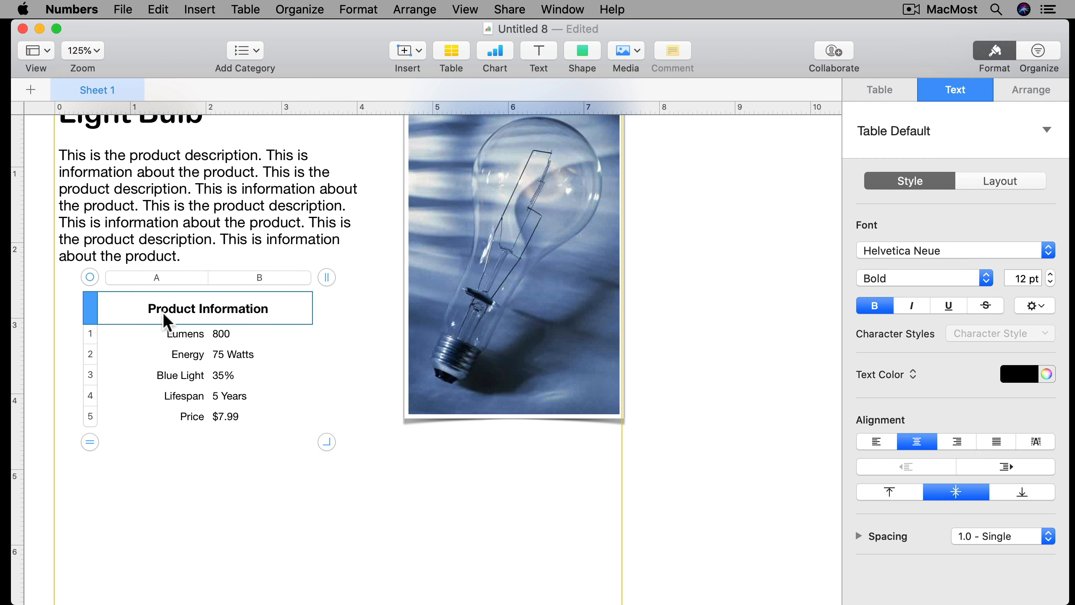
Bold the labels in column A and set the text of both table columns to 11 pt
click(158, 276)
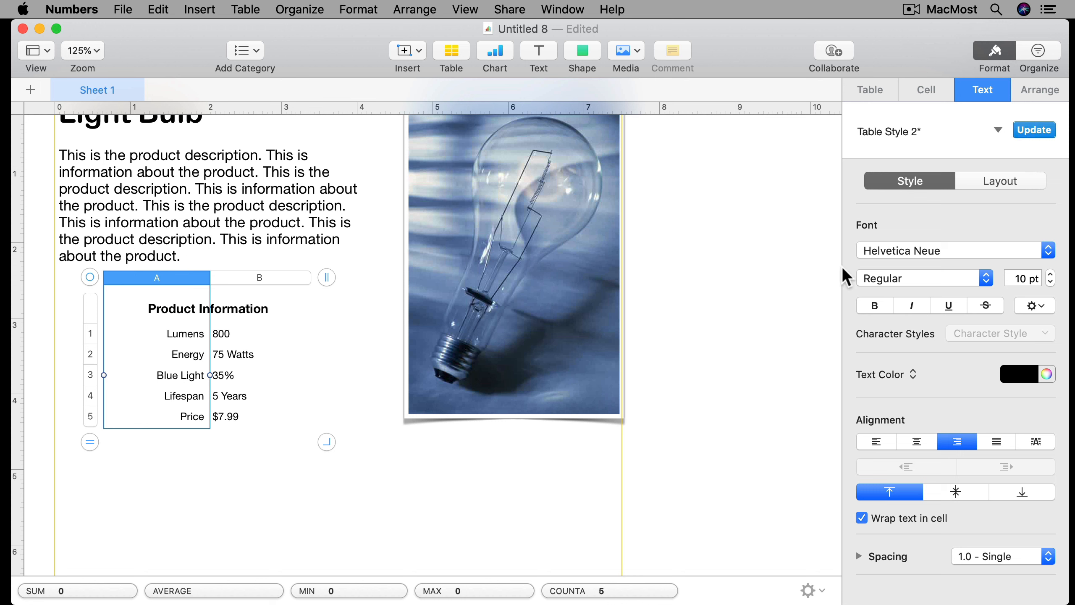
click(873, 306)
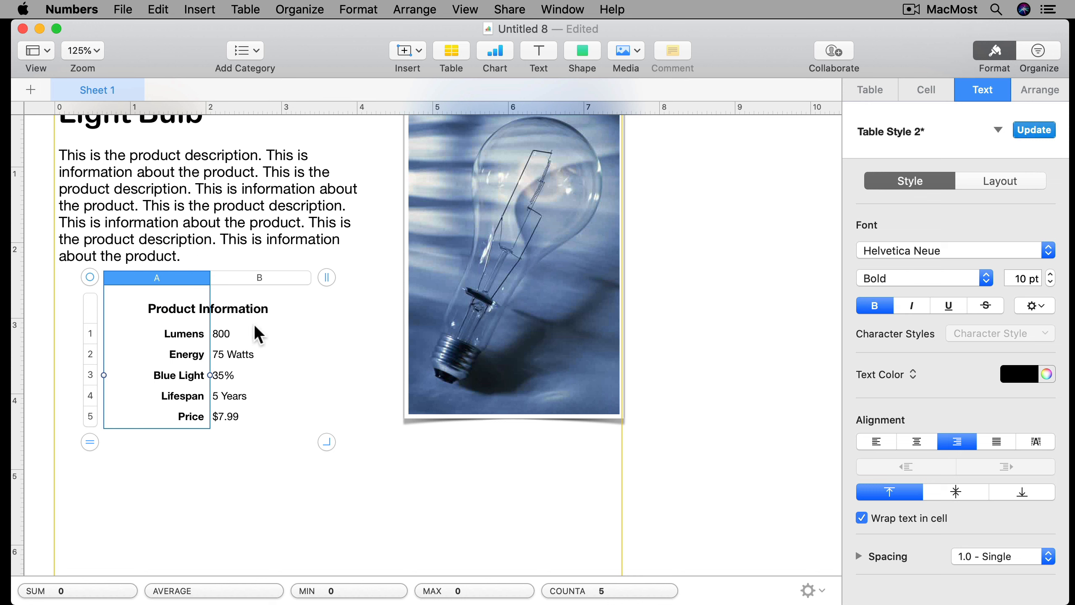
shift+click(260, 278)
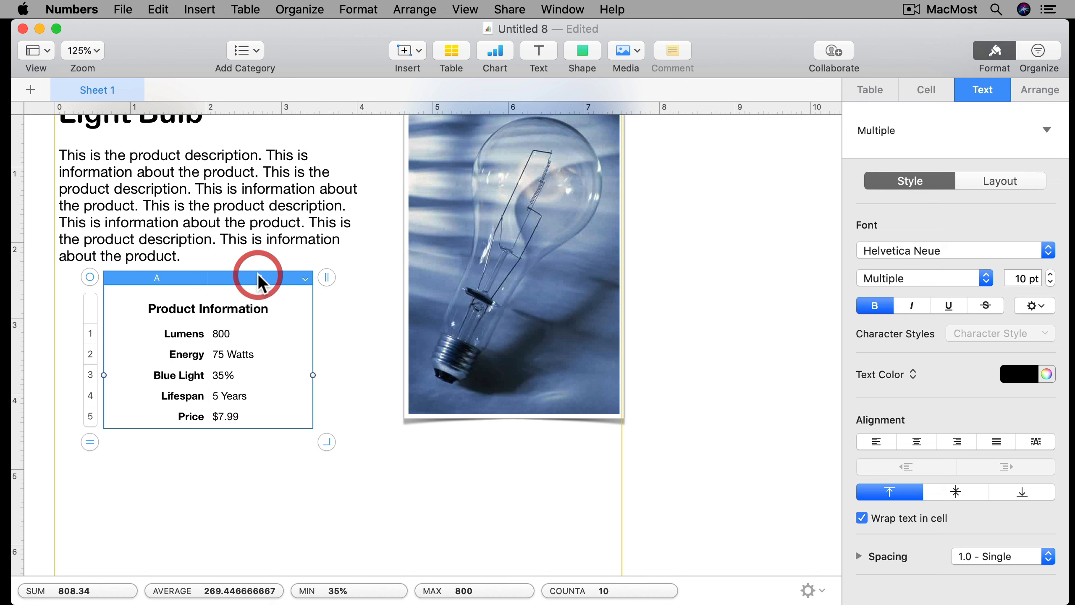
click(1051, 273)
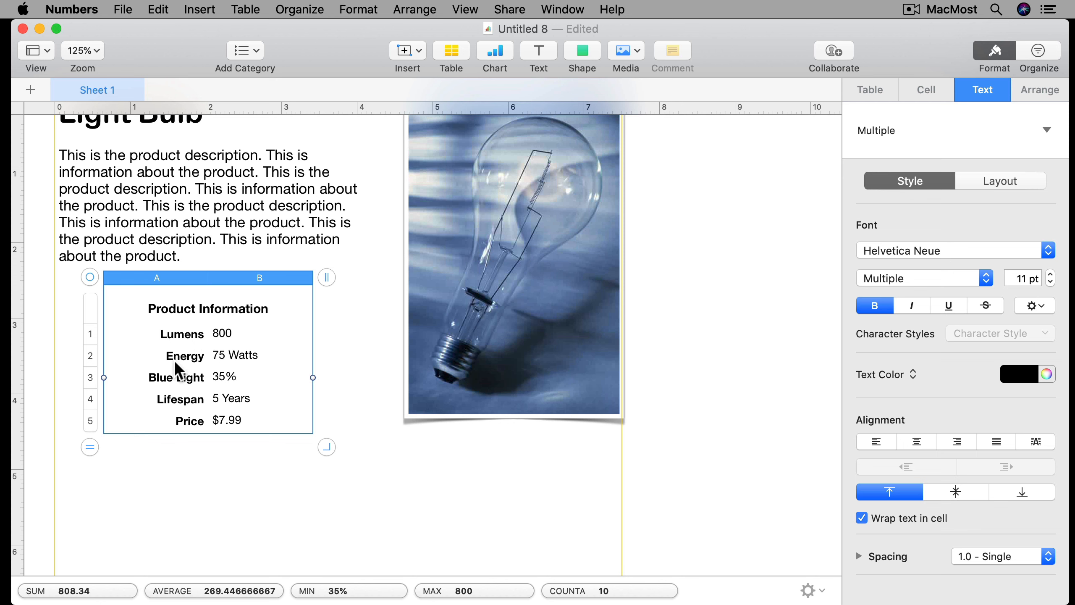
click(215, 511)
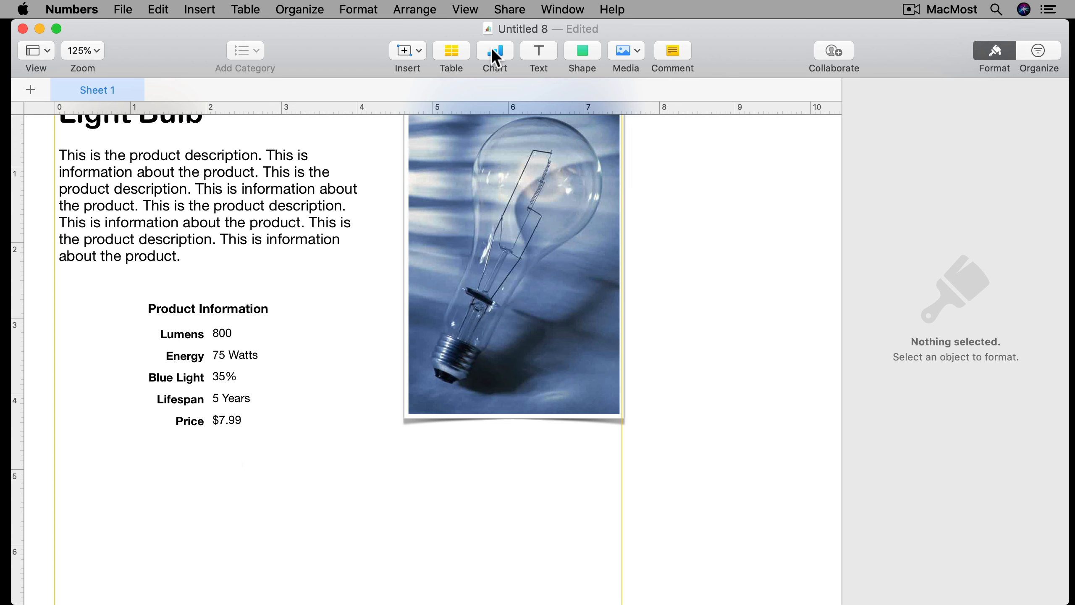
Insert a table with a header row below the product information and enter the headers Quantity and Discount in columns A and B
click(449, 51)
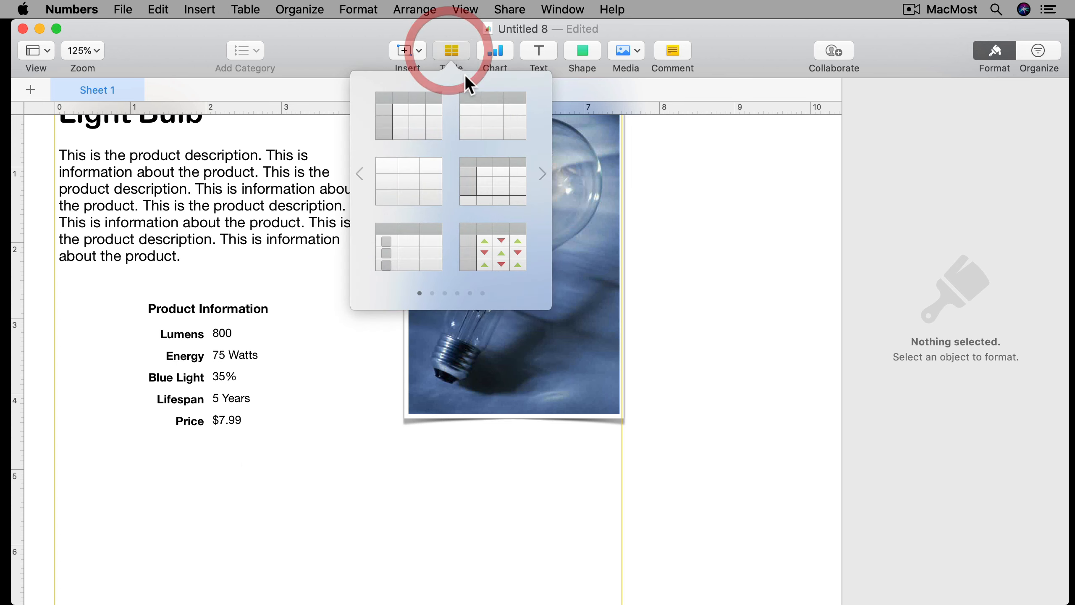
click(492, 122)
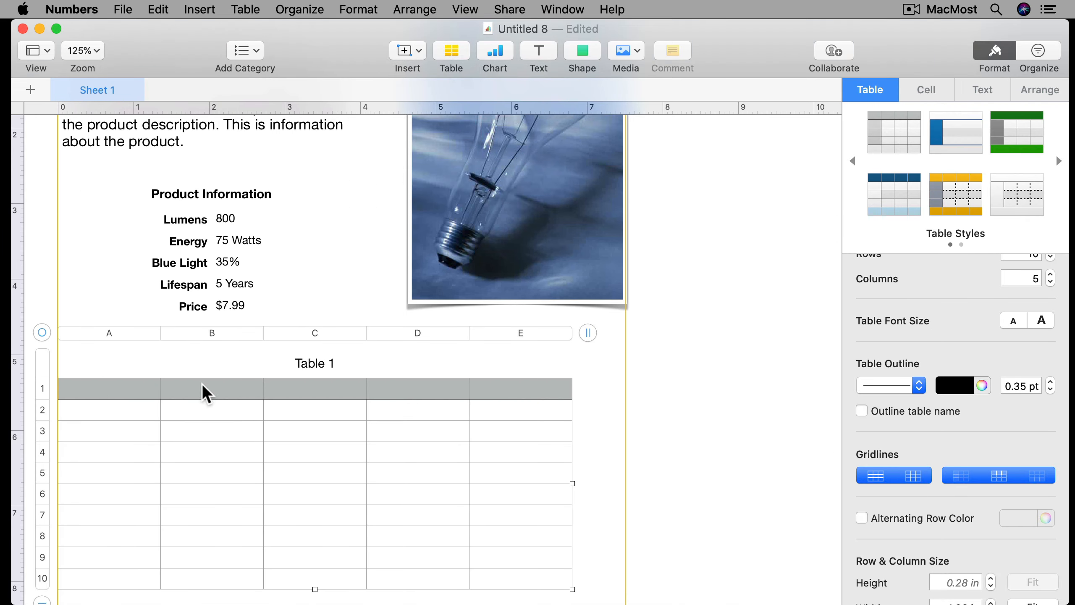
click(107, 391)
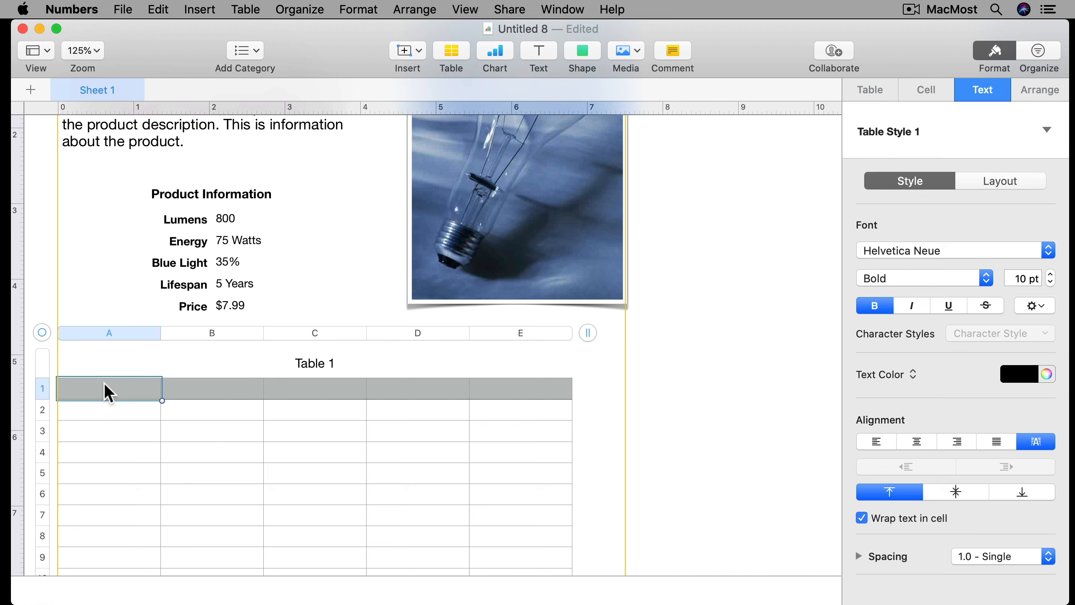
text(Quantity)
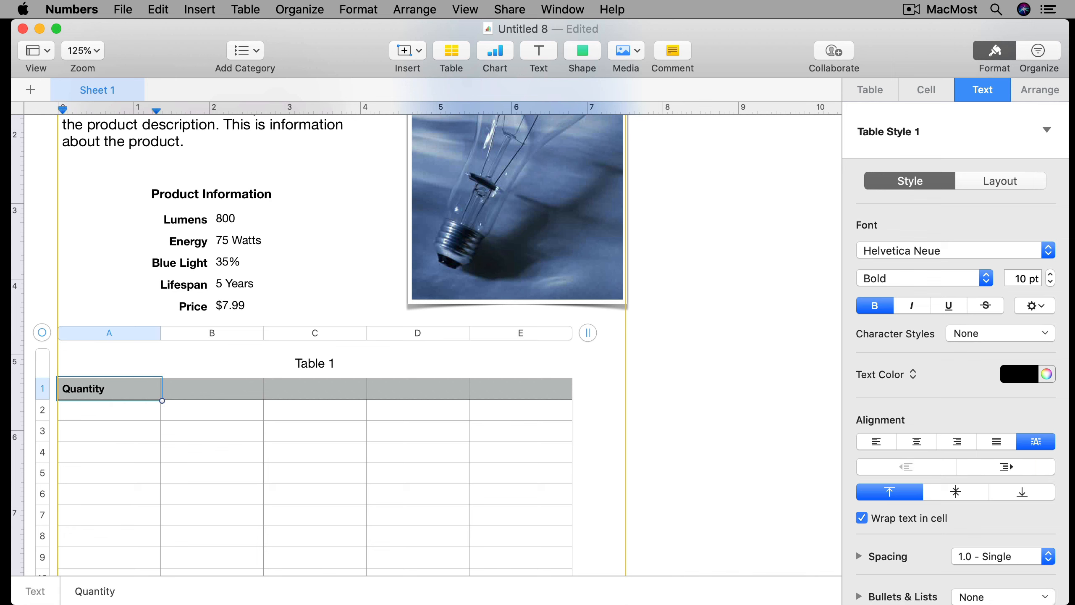
key(Tab)
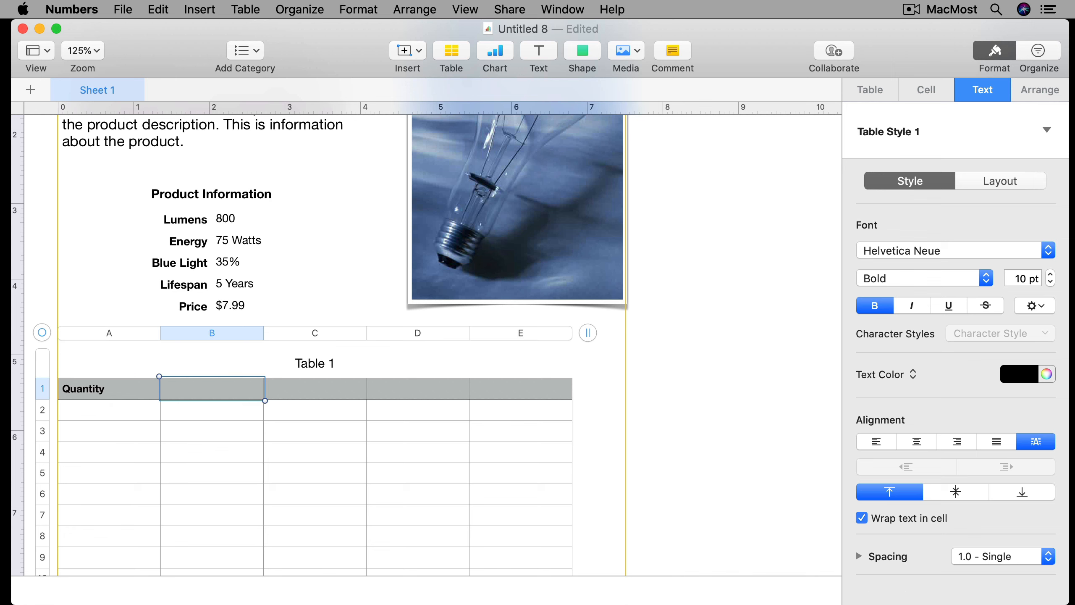
text(Discount)
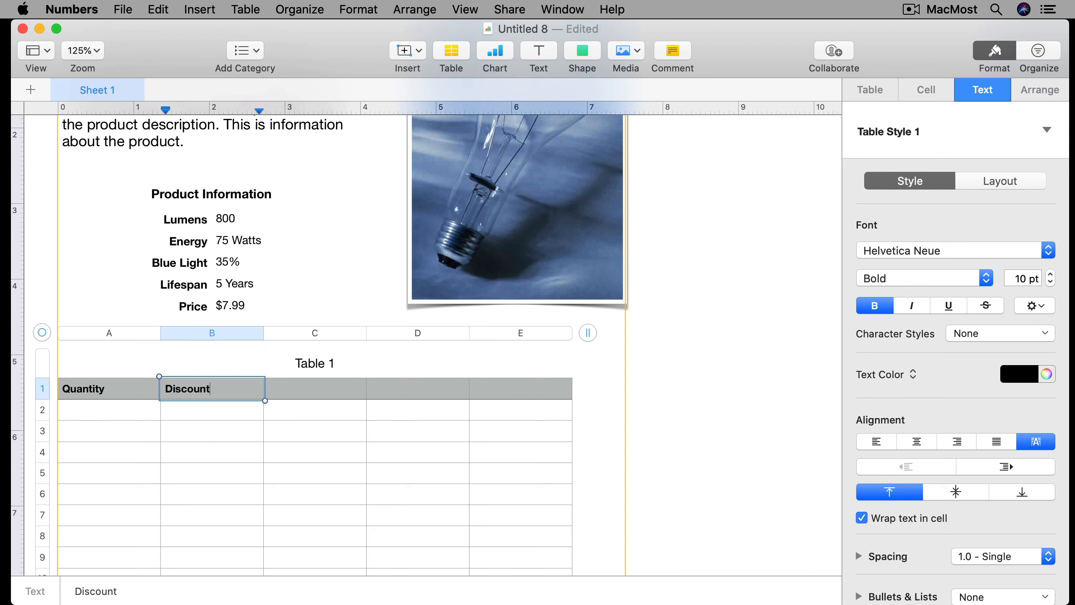
key(Tab)
Enter the headers Price Per and Total Price in columns C and D and remove the unused column E
text(Pre)
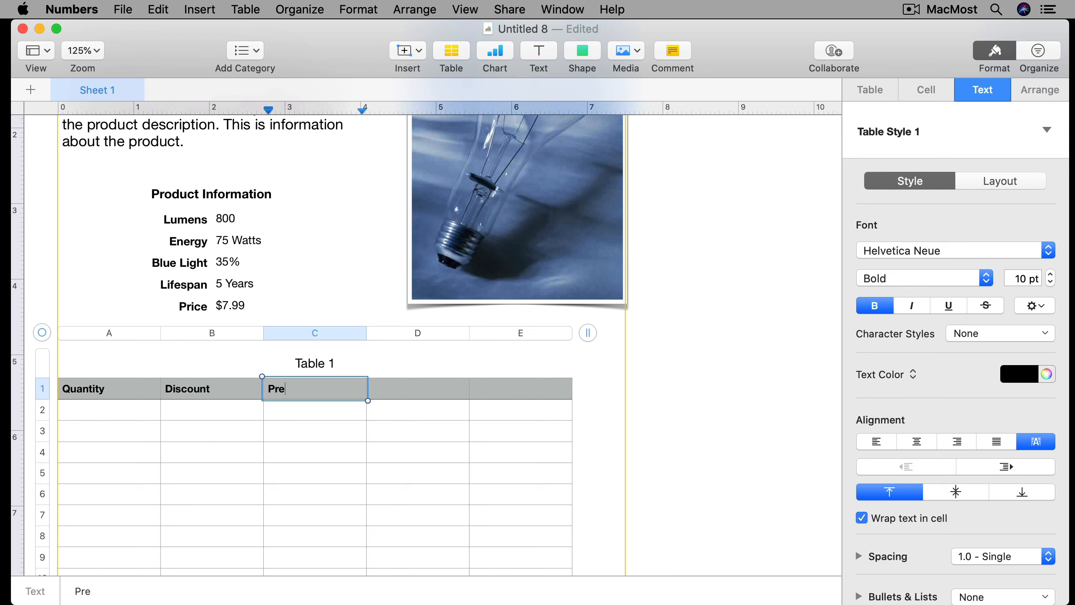
text(ice Per)
key(BackSpace)
key(BackSpace)
key(BackSpace)
key(BackSpace)
key(BackSpace)
key(BackSpace)
key(BackSpace)
key(BackSpace)
text(ice Per)
key(Tab)
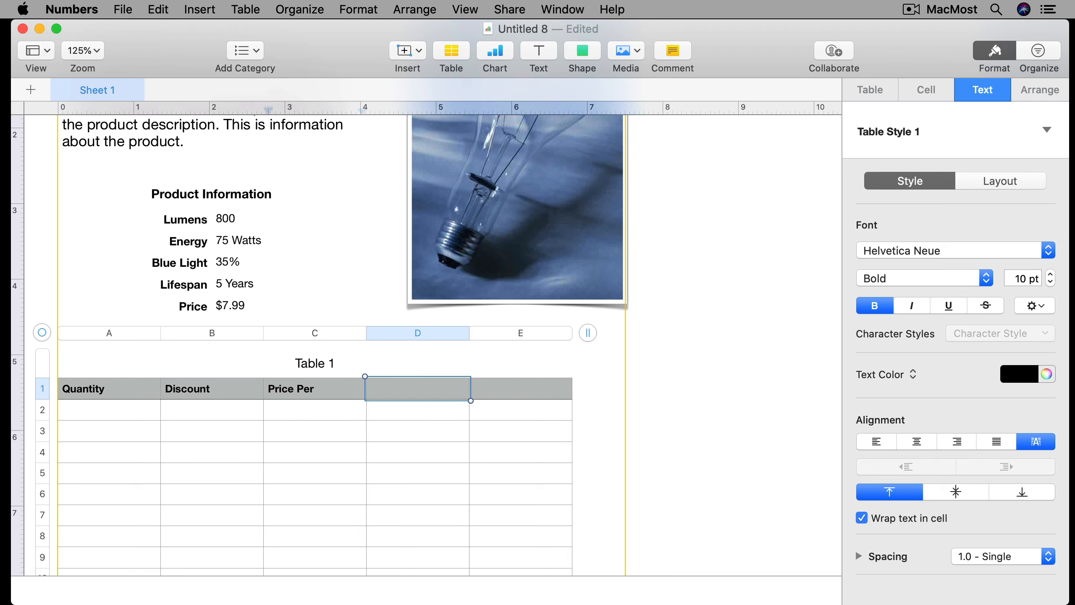
text(Total P)
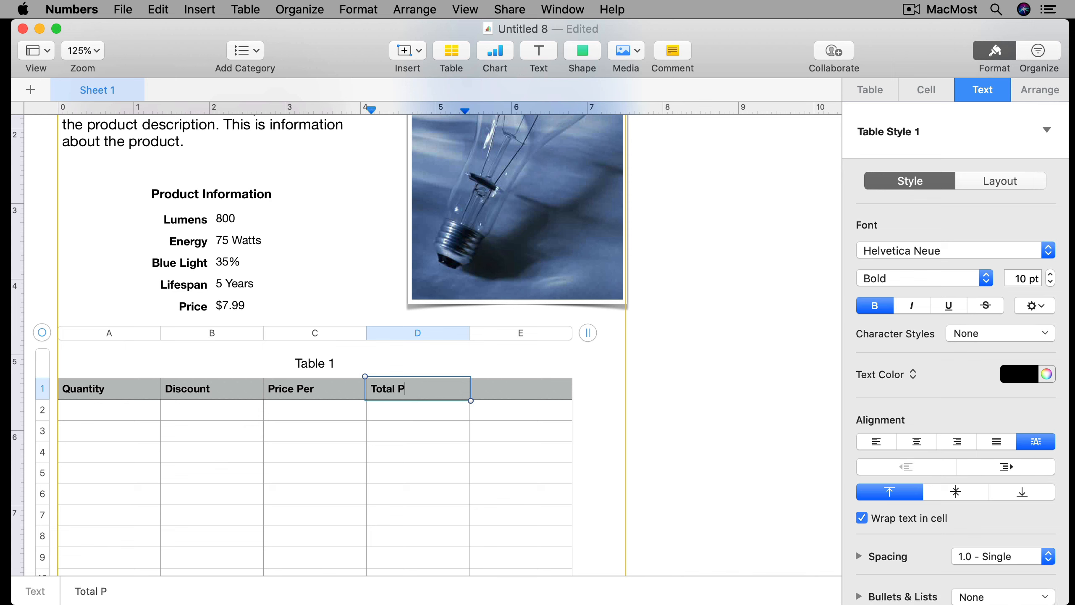
text(rice)
drag(589, 333, 530, 330)
Enter a quantity of 1 and a discount of 0% in the new table's first body row
click(96, 409)
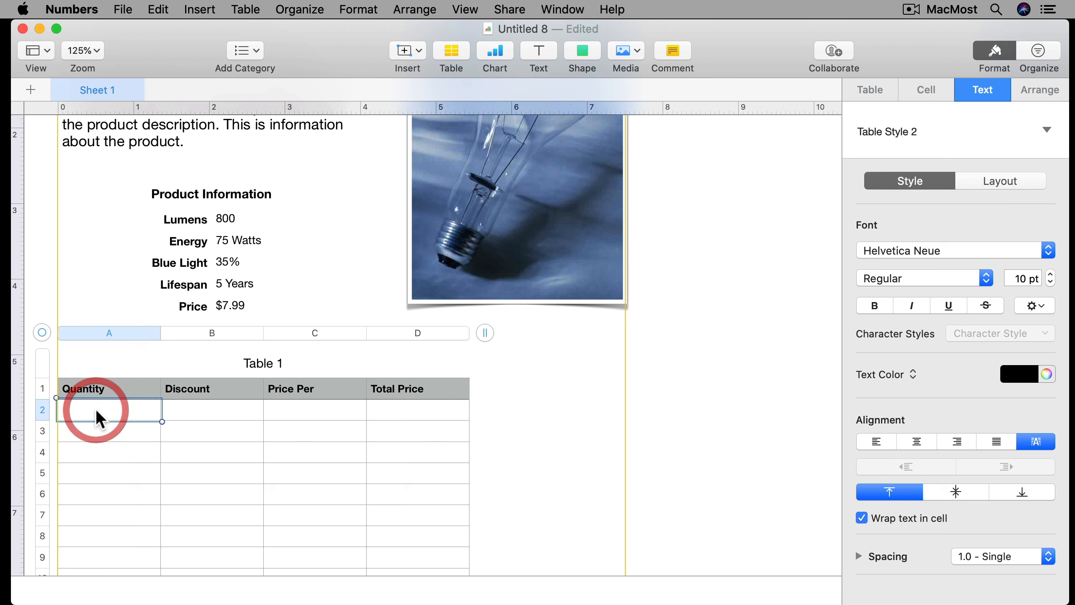
text(1)
key(Tab)
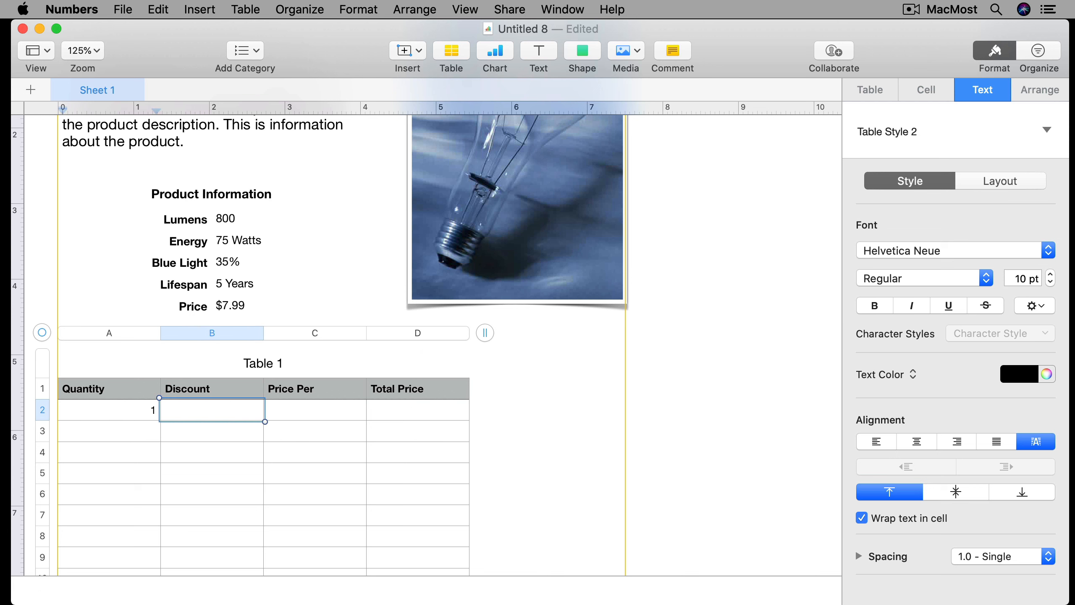
text(0%)
key(Tab)
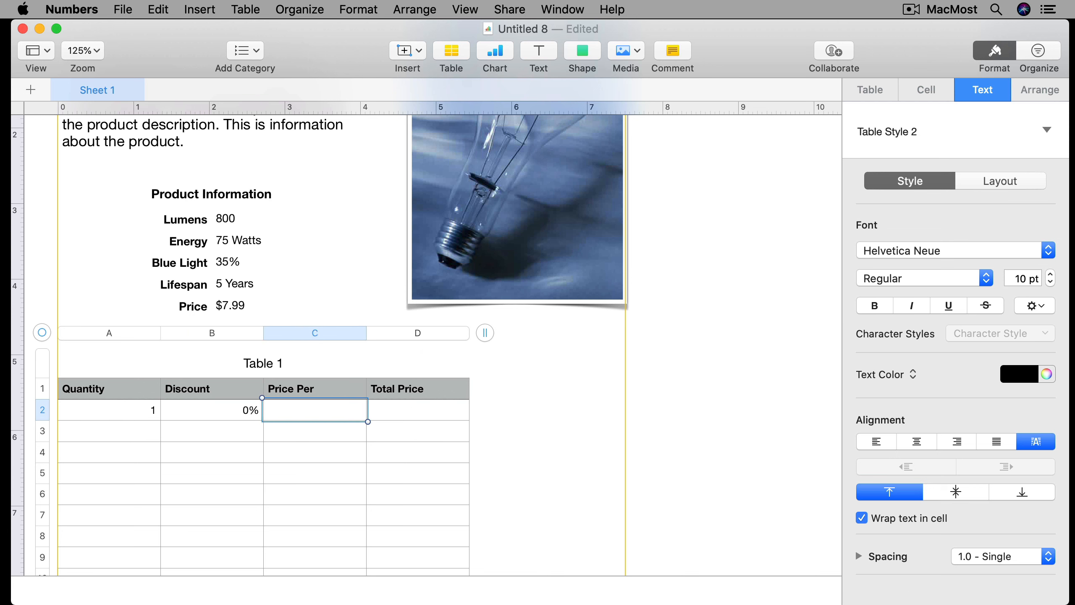
Fill the pricing table's next two rows with quantity 10 at 5% discount and quantity 25 at 10% discount
click(96, 434)
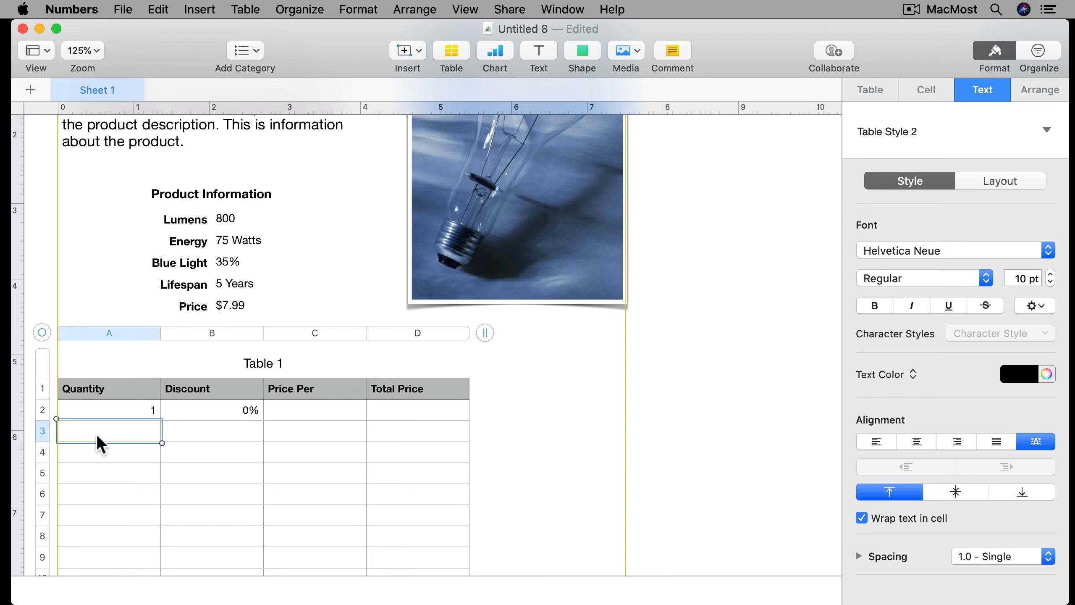
text(10)
key(Tab)
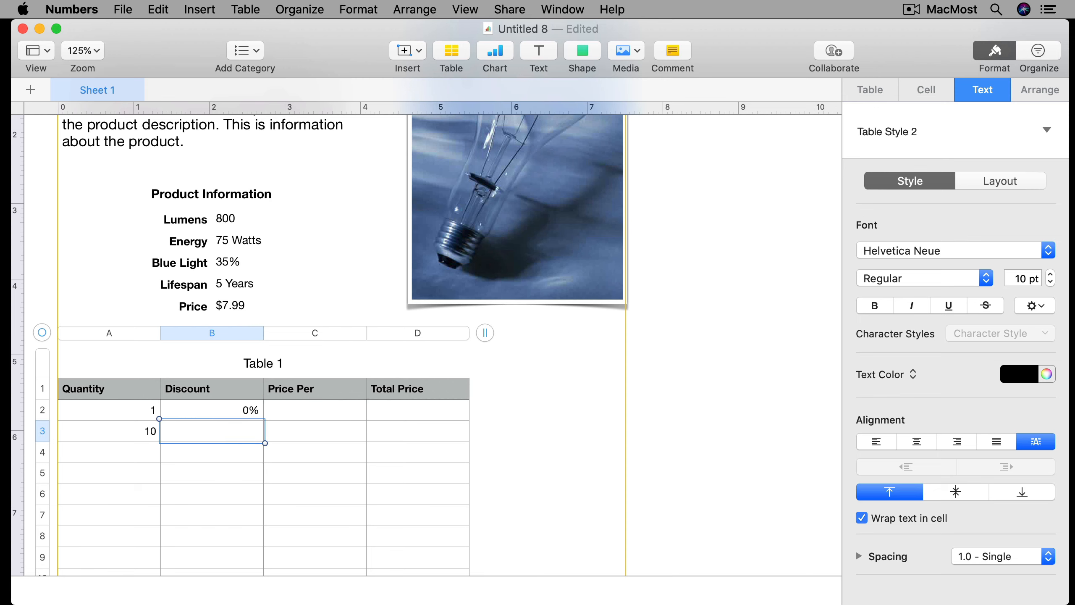
key(Return)
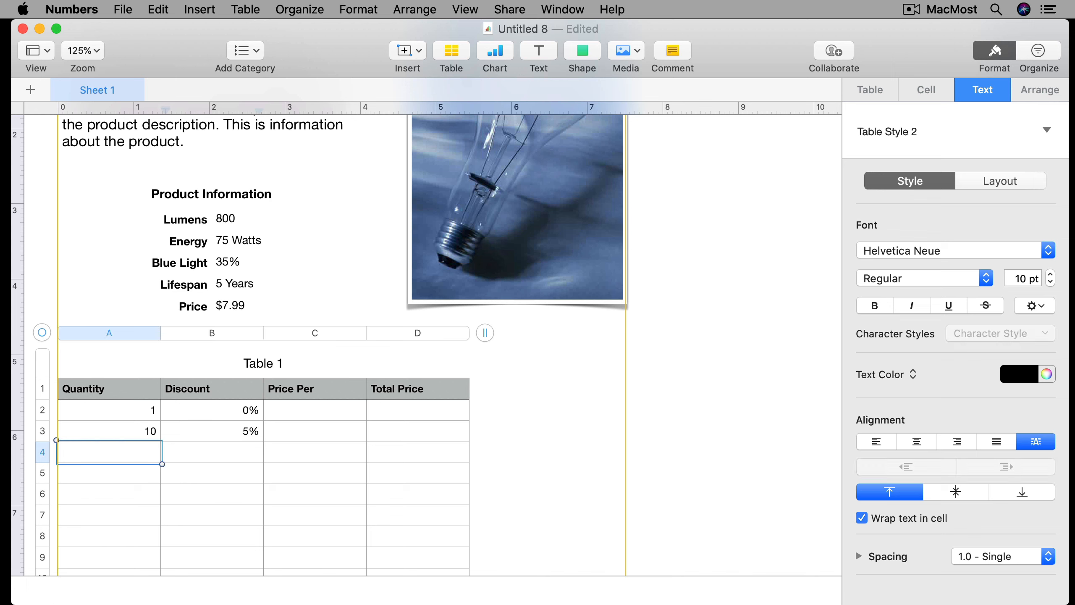
text(25)
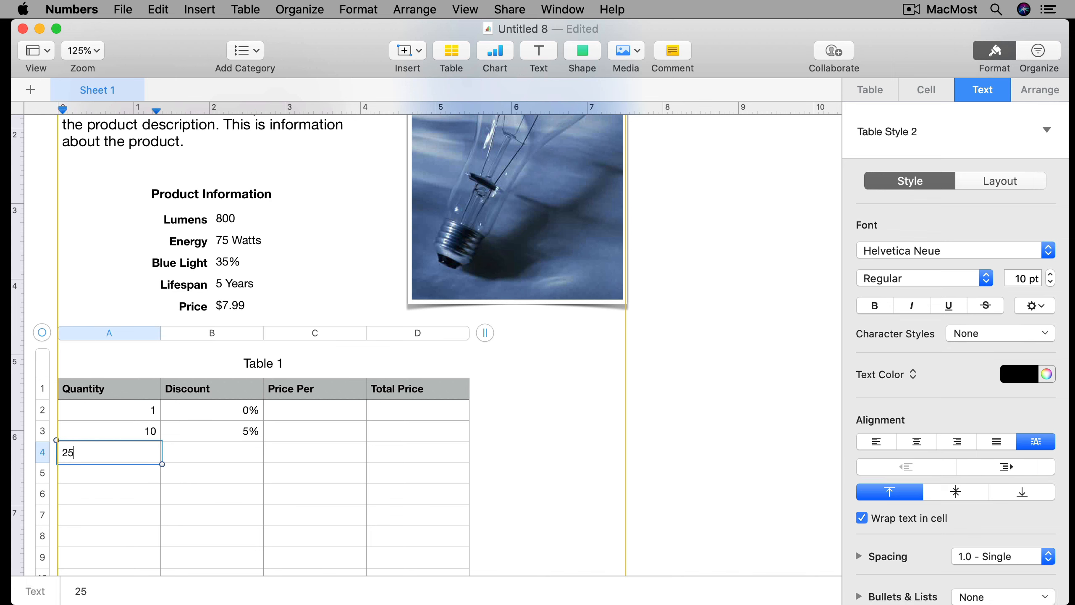
key(Tab)
text(10%)
key(Return)
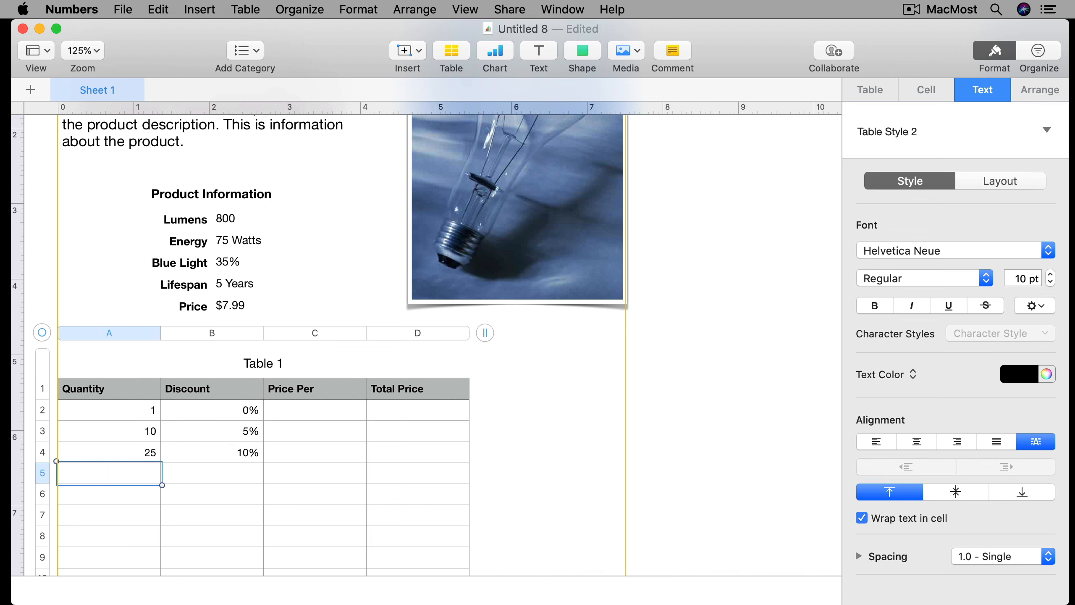
Add a row with quantity 100 at 20% discount and a row with quantity 1000 at 25% discount
text(100)
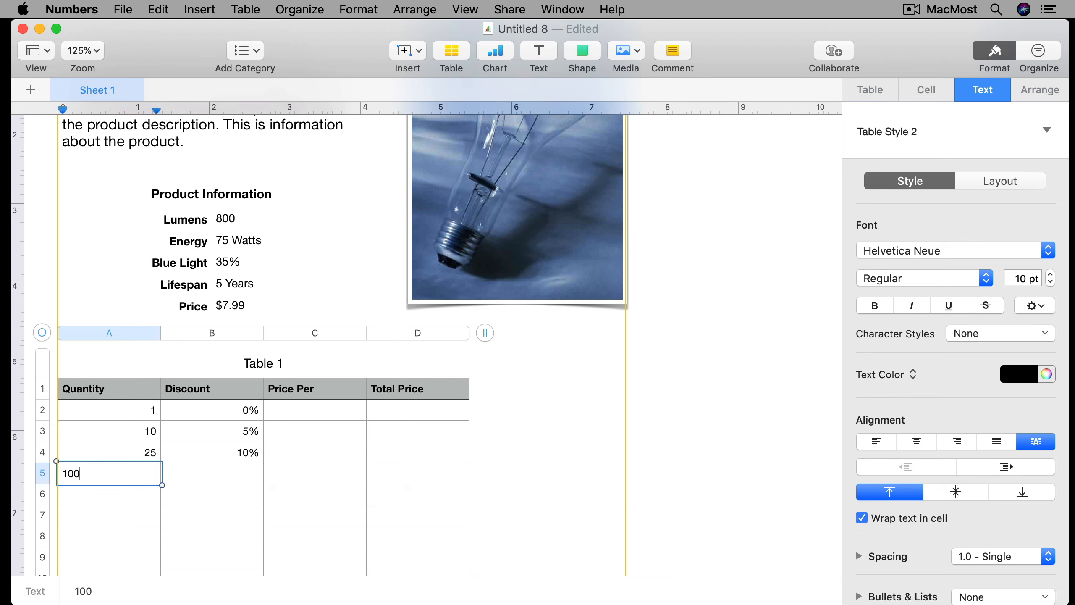
key(Tab)
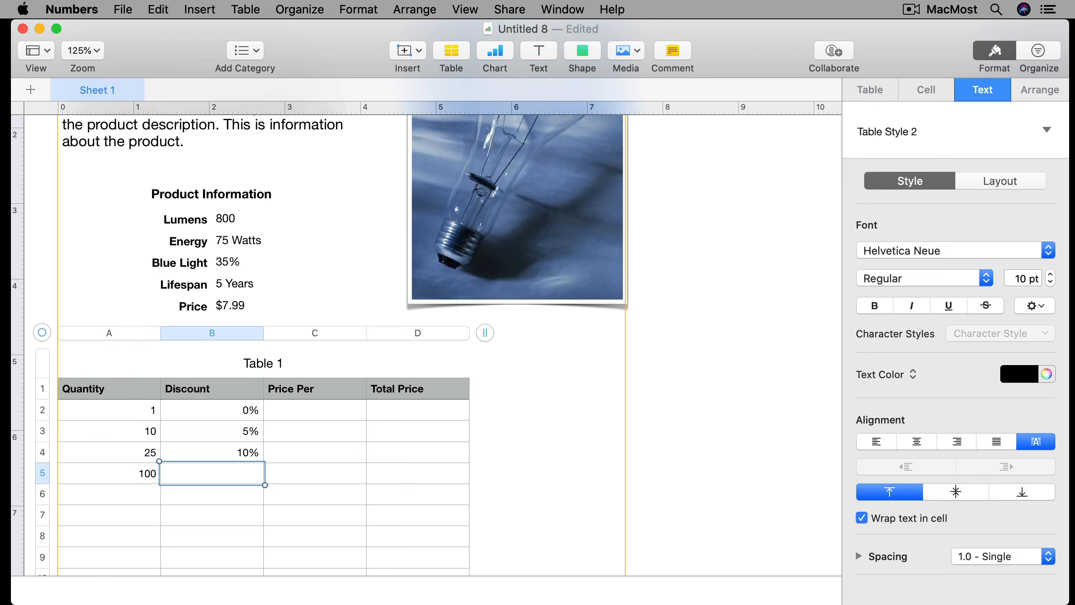
text(20%)
key(Return)
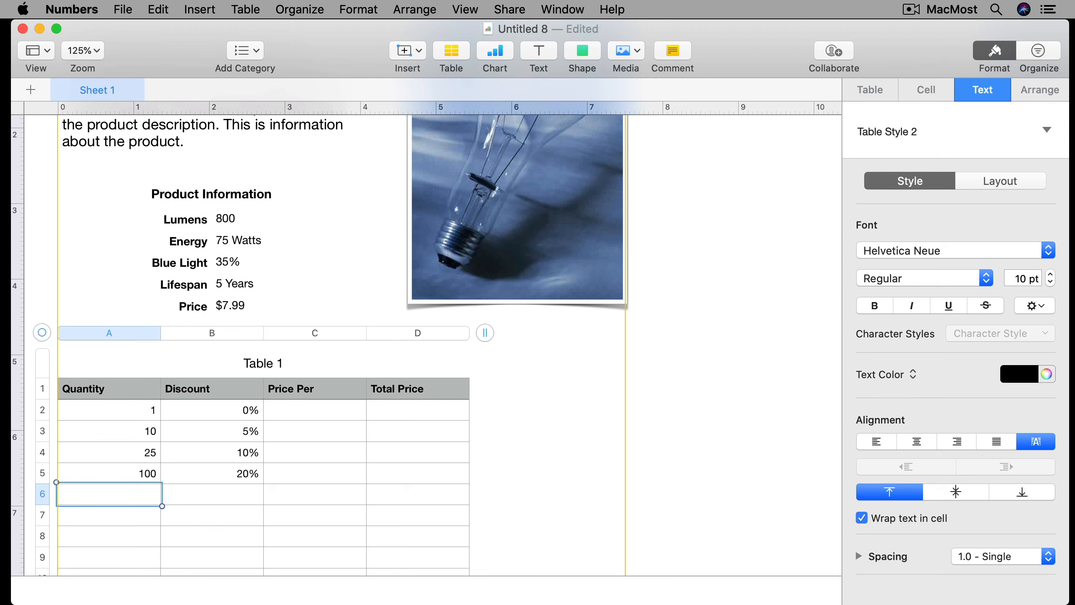
text(1000)
key(Tab)
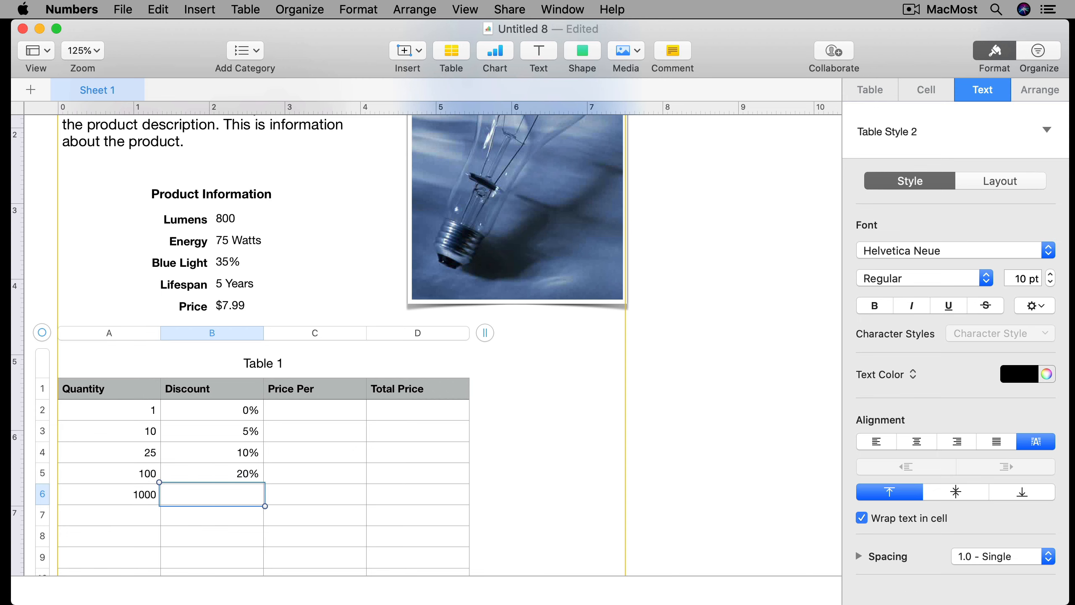
text(25%)
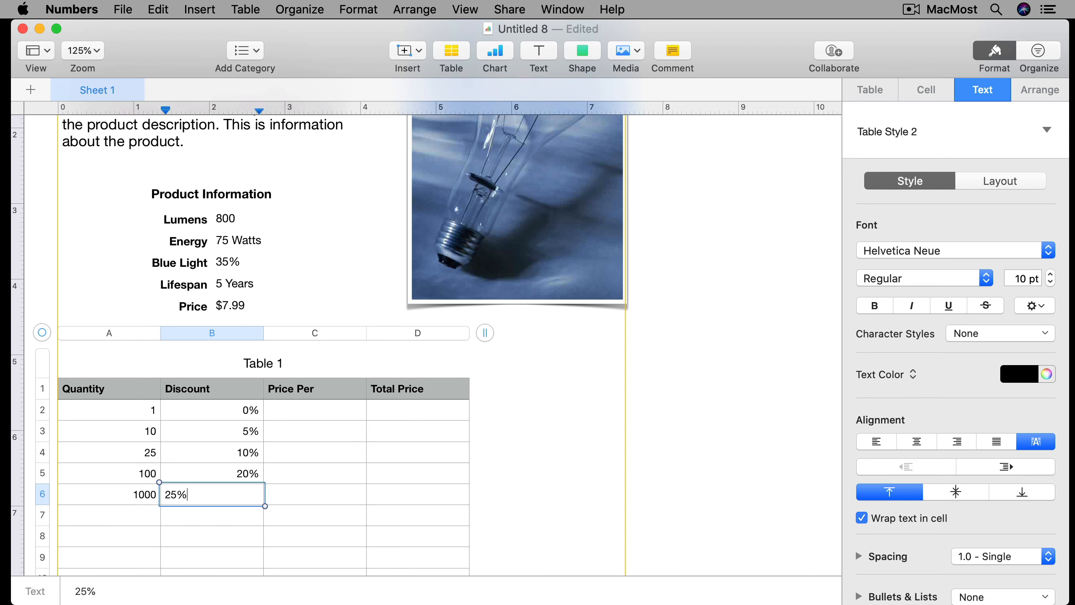
key(Tab)
Remove the unused rows 7 to 10 from the end of the pricing table
scroll(245, 484, down, 5)
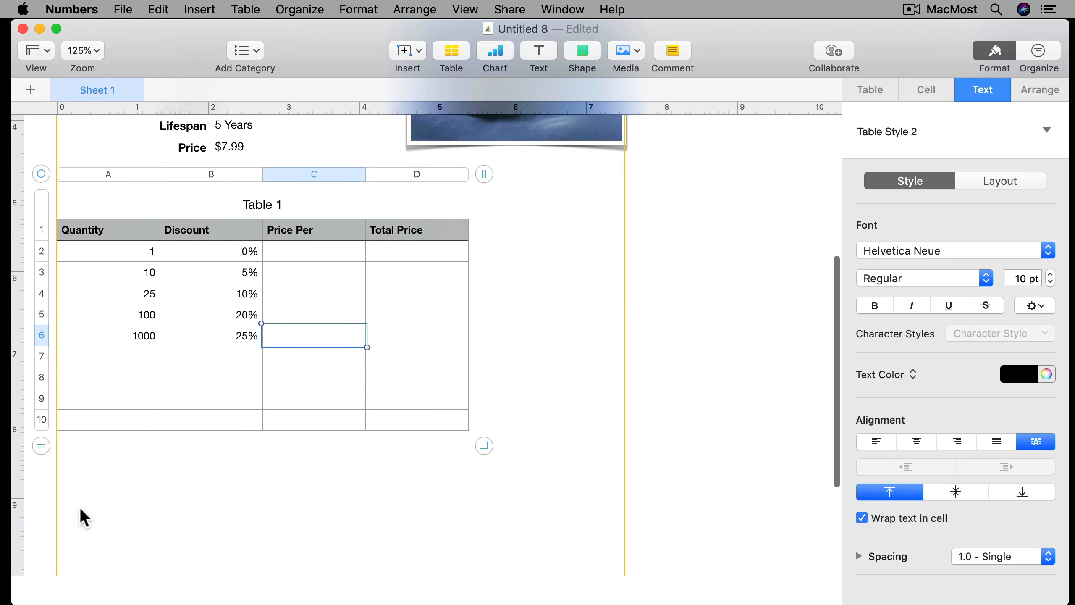
drag(41, 446, 39, 366)
scroll(59, 377, up, 6)
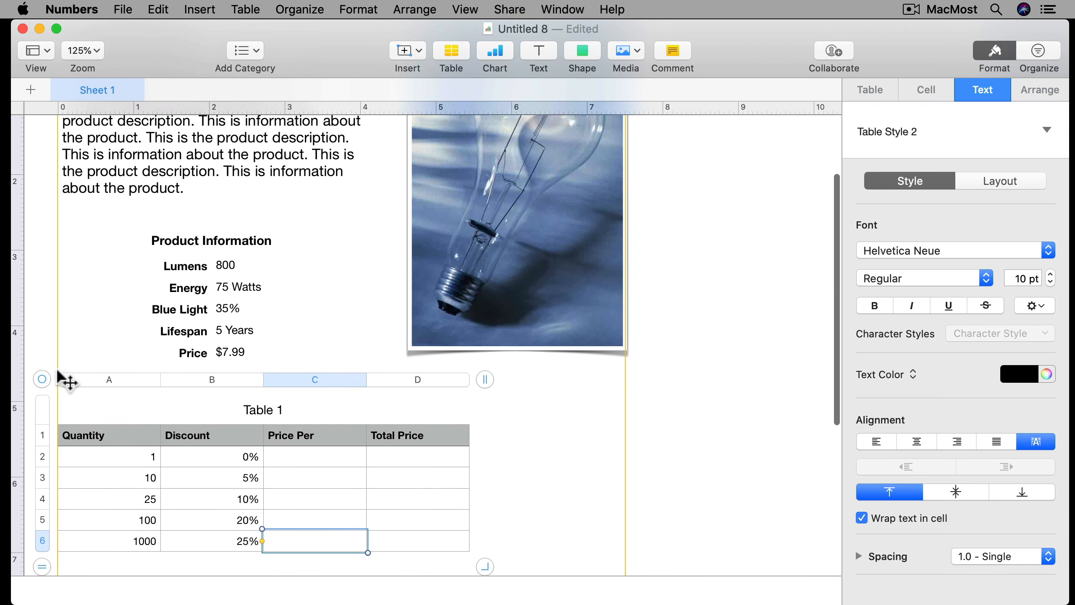
Enter a Price Per formula in C2 that multiplies the Product Information price in B5 by (100% − B2)
click(301, 461)
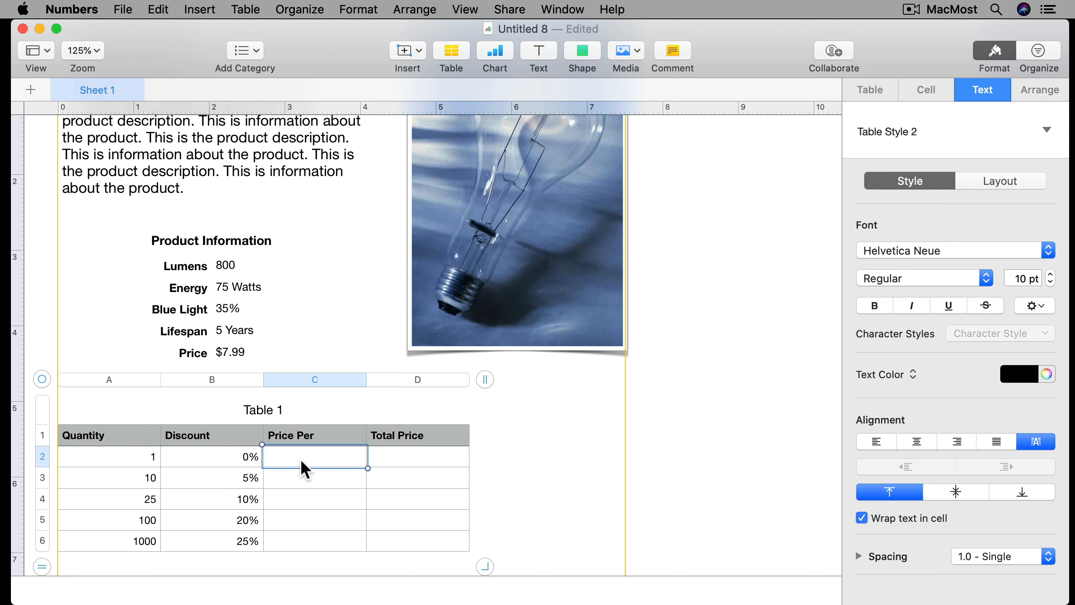
key(=)
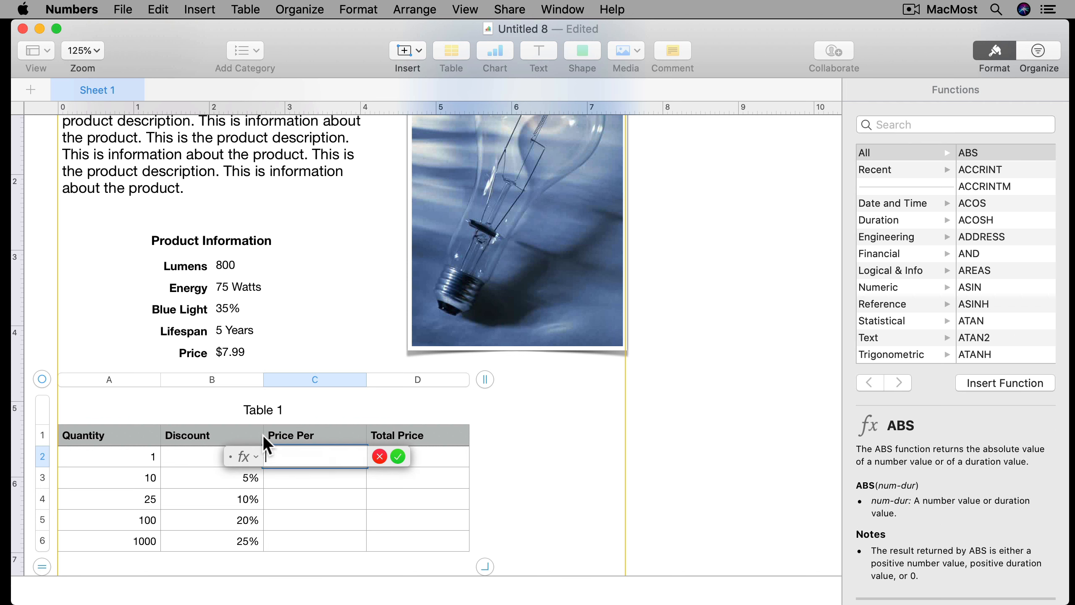
click(234, 352)
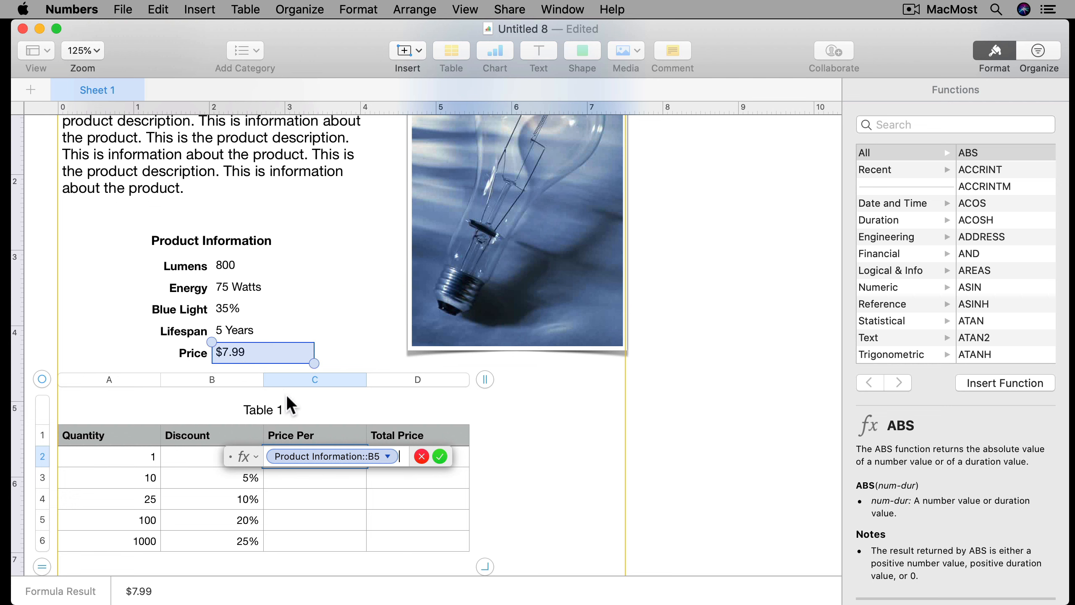
text(*)
text(()
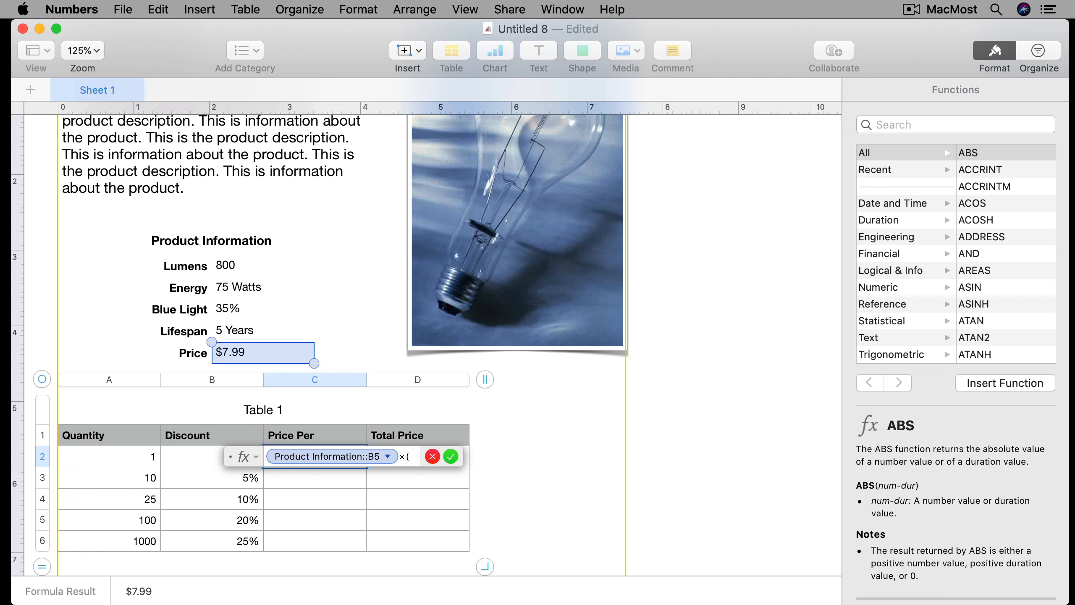
text(100%)
text(-)
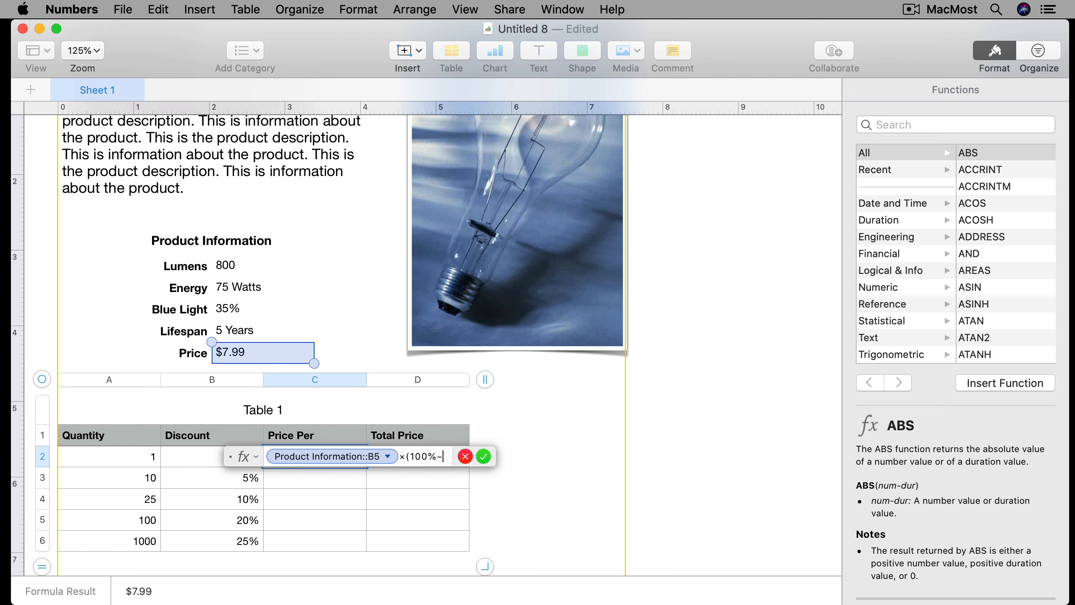
click(190, 454)
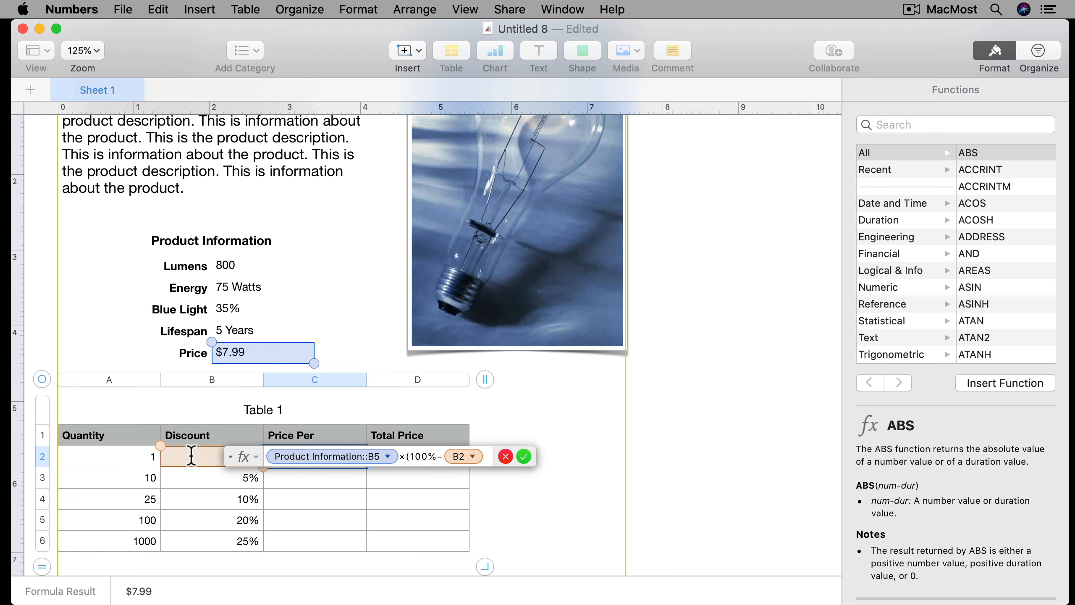
text())
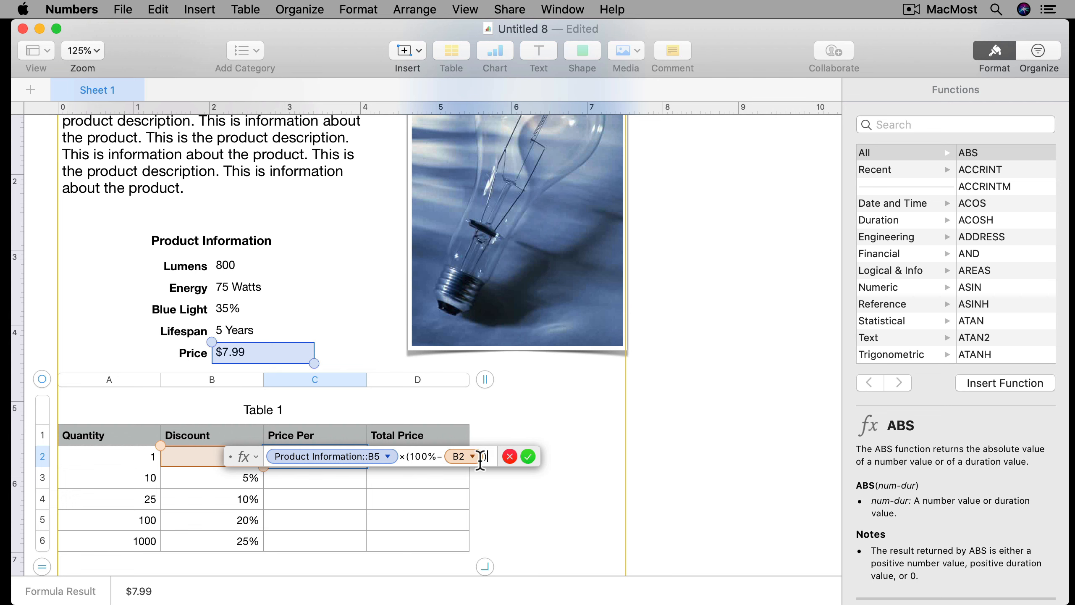
key(Return)
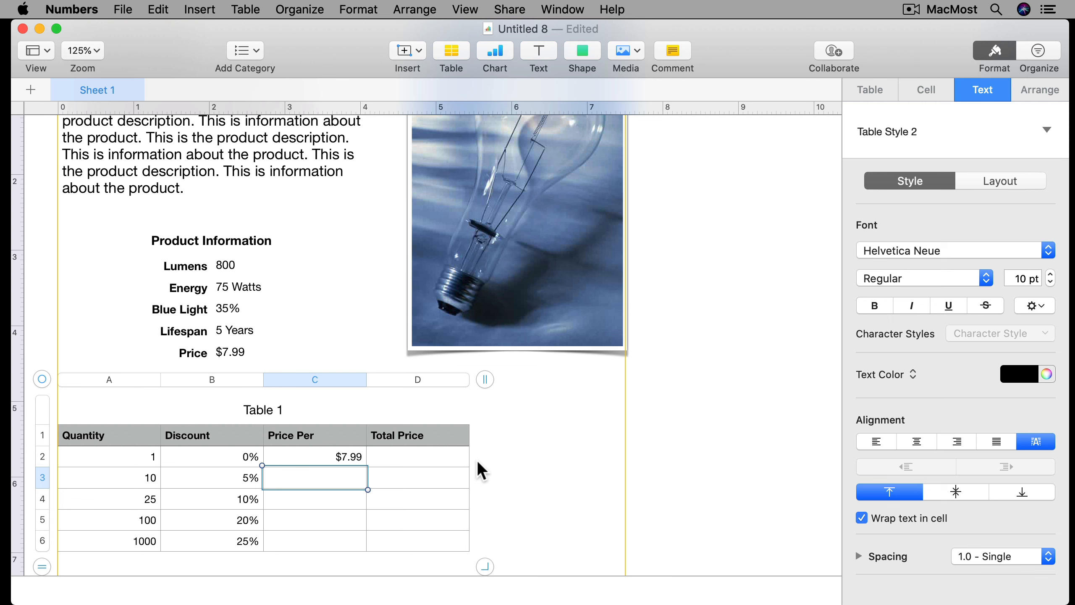
Edit the C2 formula so its reference to the Product Information price preserves the row (B$5)
key(Up)
key(super+c)
key(Down)
key(Up)
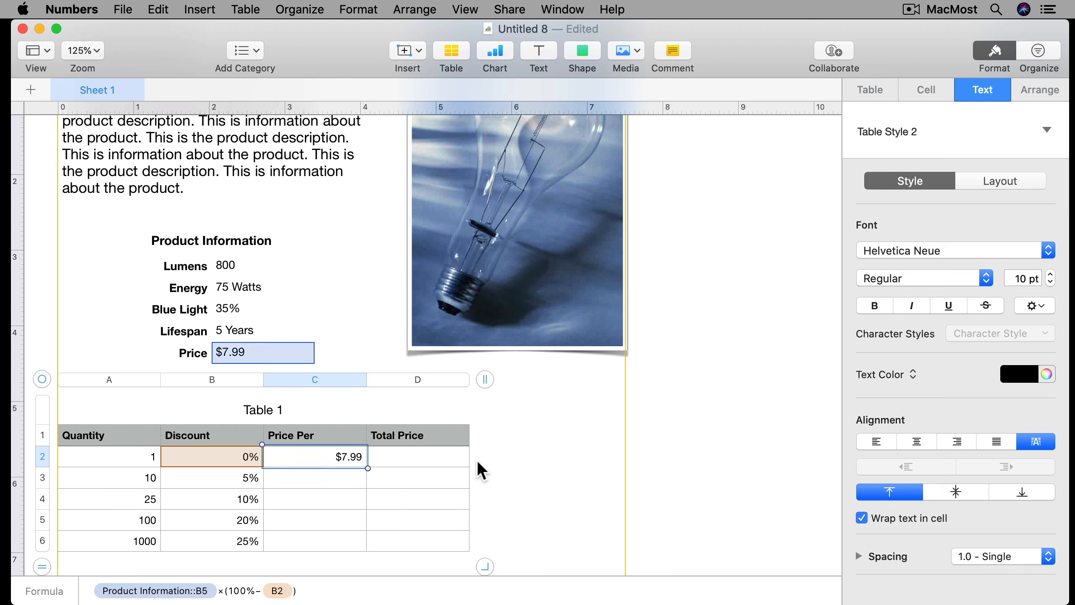
double_click(350, 454)
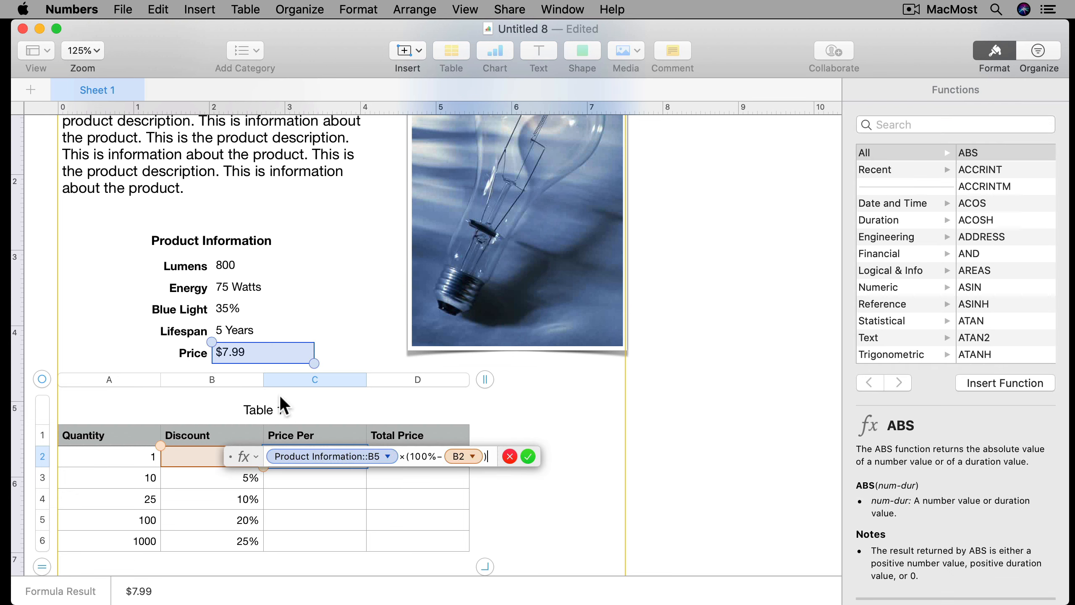
click(387, 456)
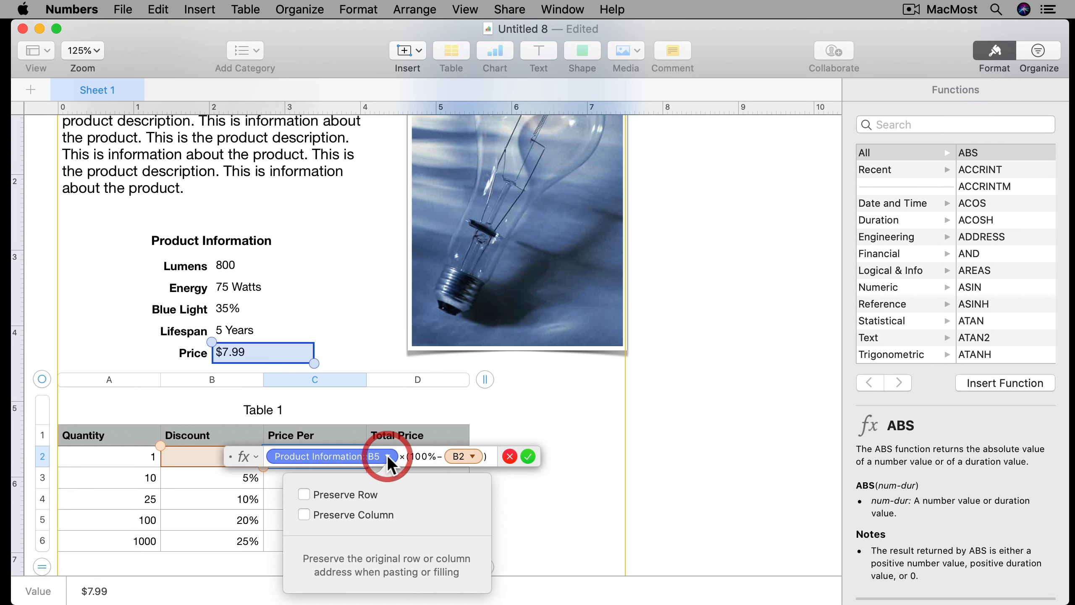
click(305, 494)
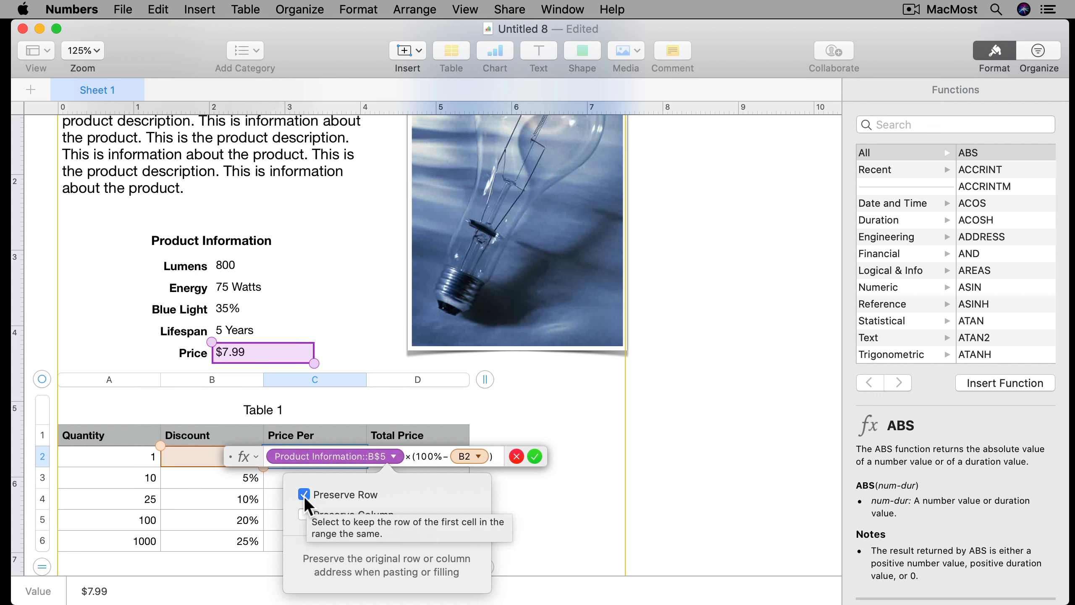
click(534, 457)
click(536, 456)
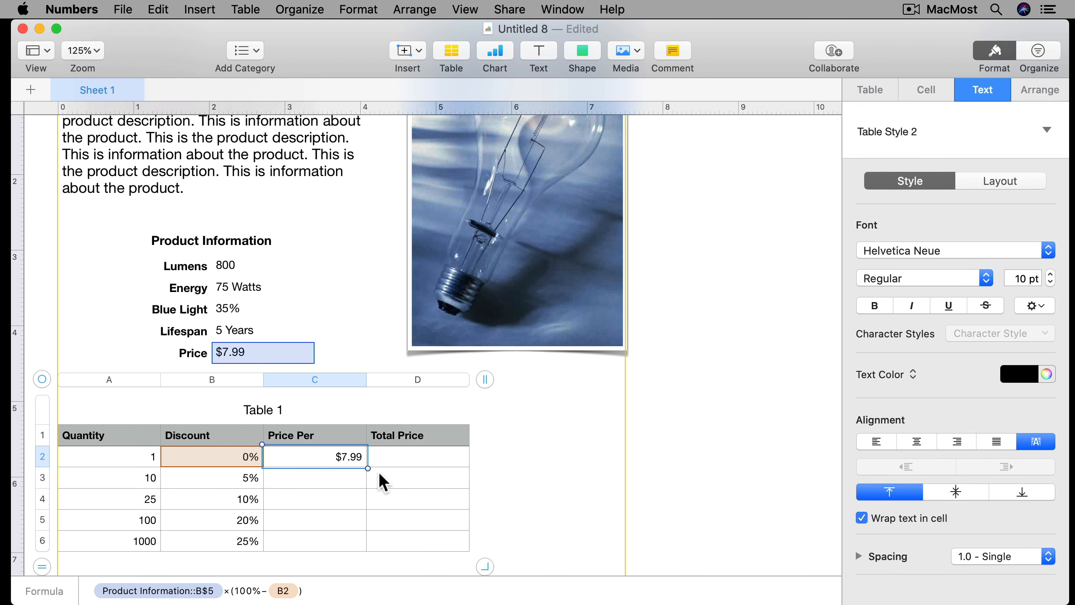
Copy the C2 formula into cells C3 to C6 and check the cell references in the pasted formulas
drag(336, 481, 336, 547)
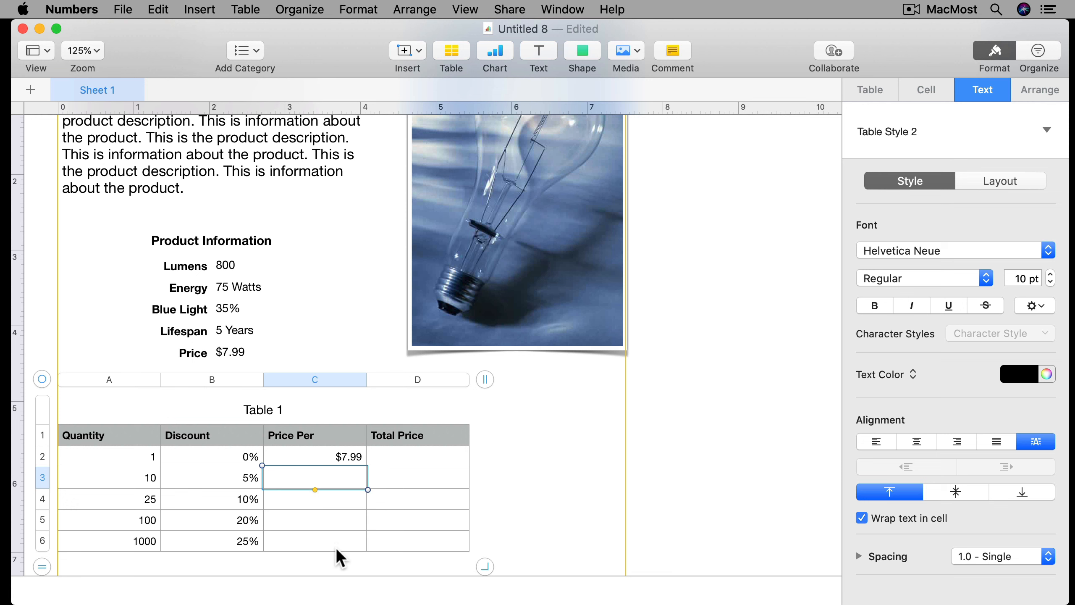
key(super+v)
click(352, 478)
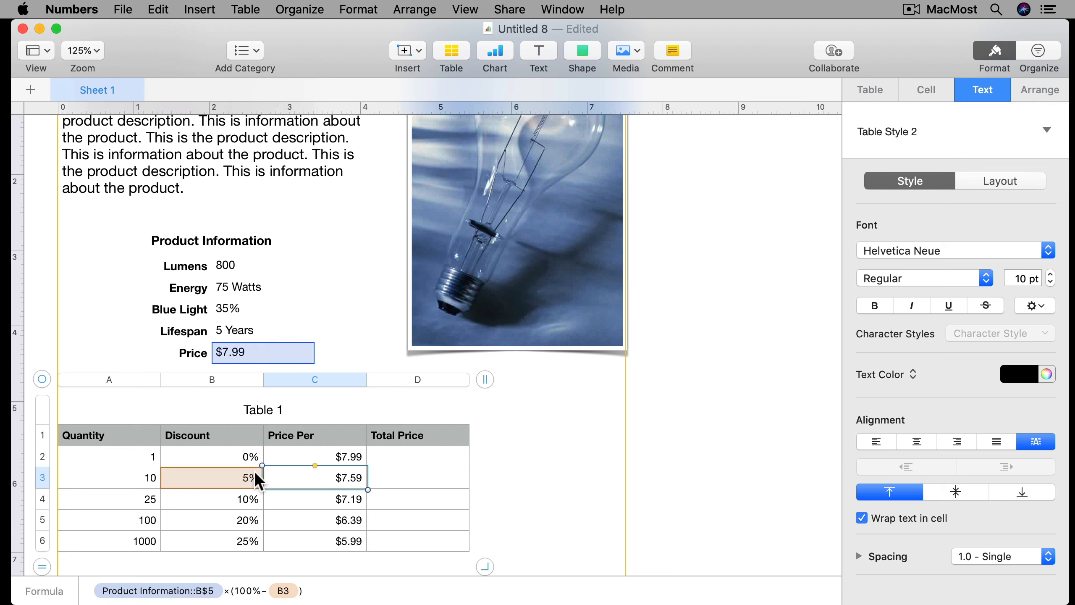
click(312, 502)
click(305, 521)
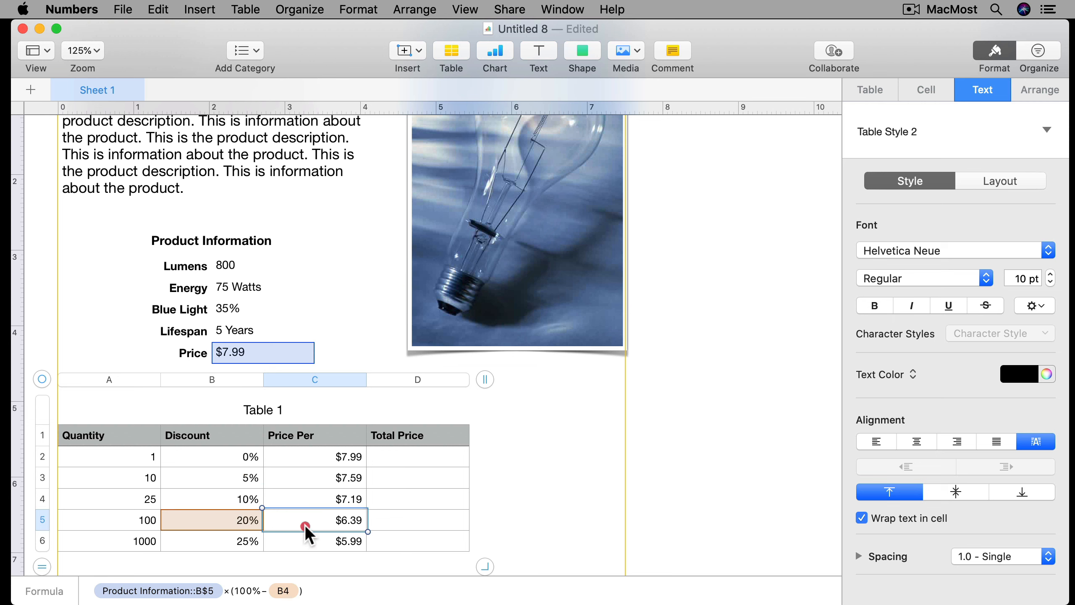
click(303, 540)
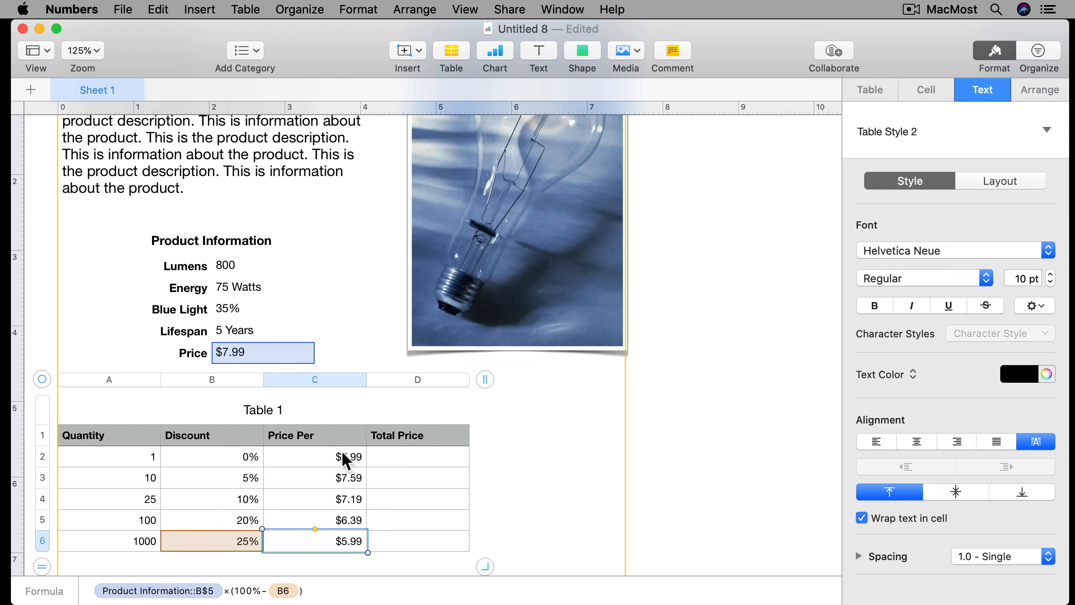
Enter a Total Price formula in D2 that multiplies the quantity in A2 by the price per unit in C2
click(413, 462)
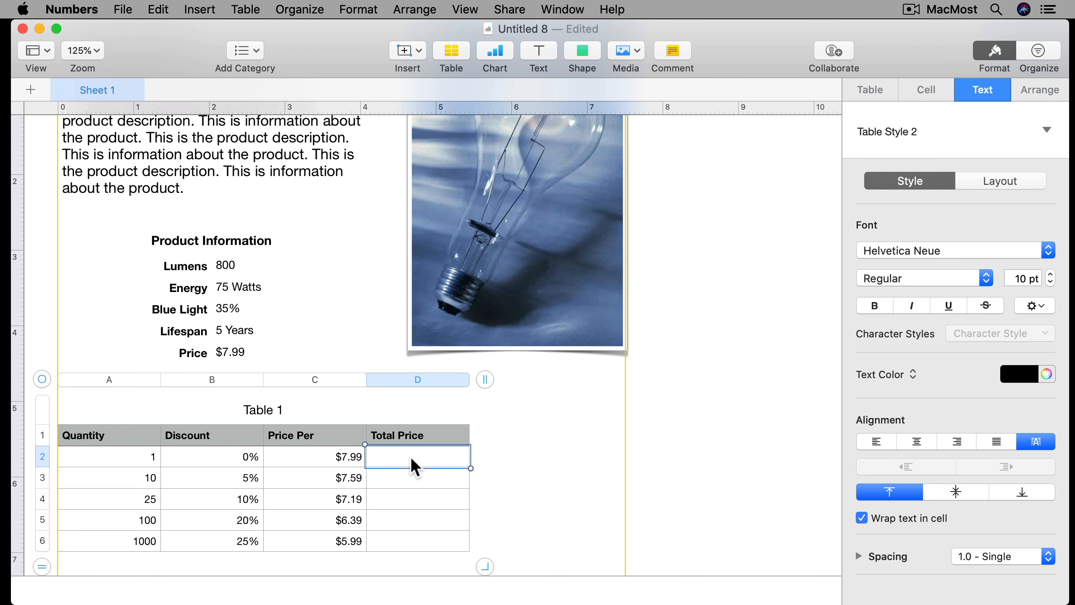
text(=)
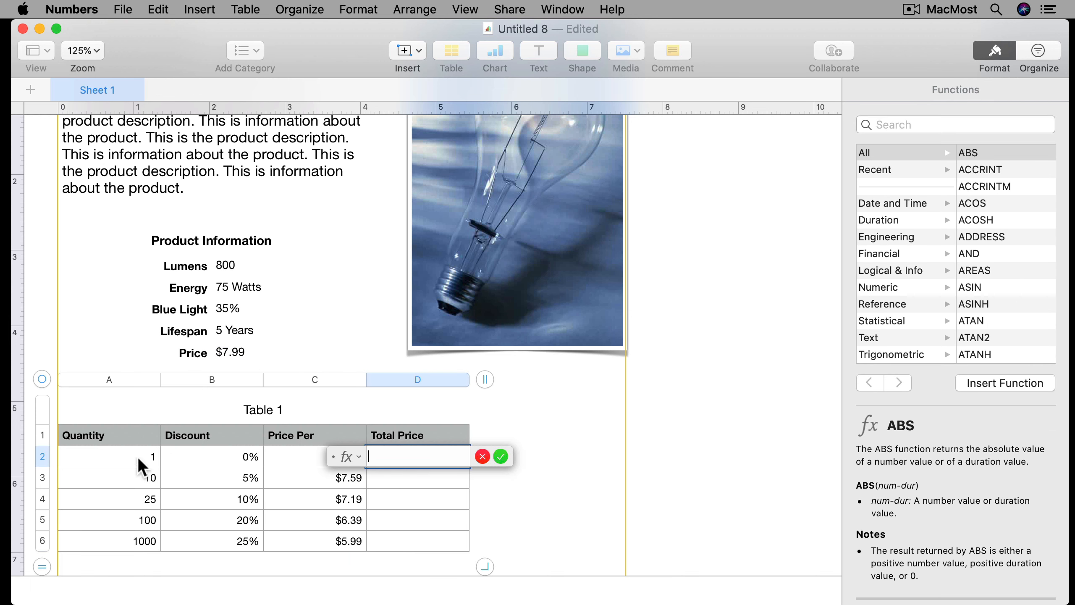
click(129, 456)
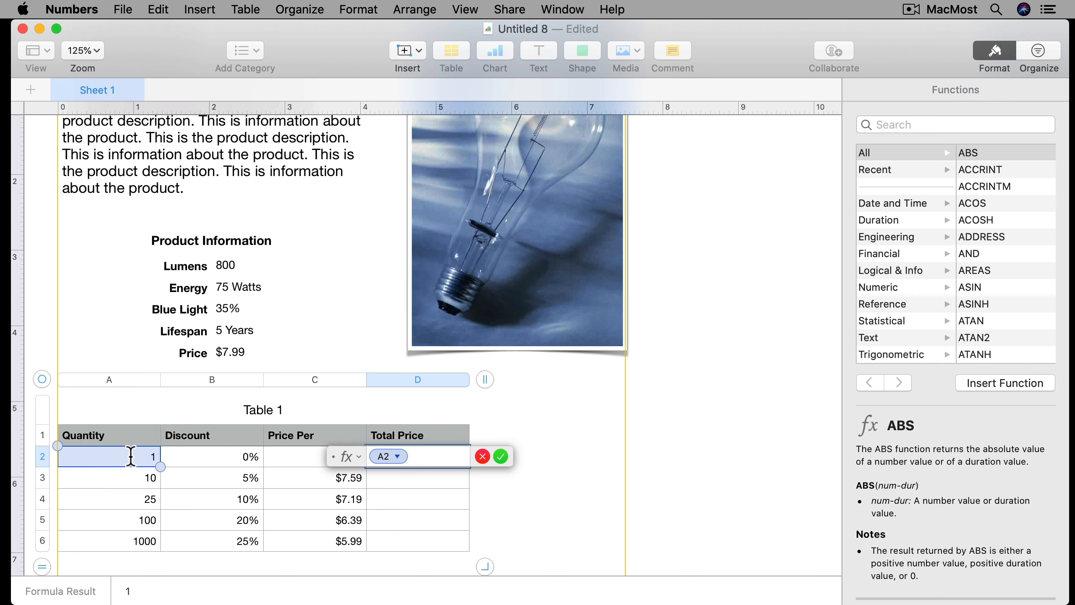
text(*)
click(287, 458)
key(Return)
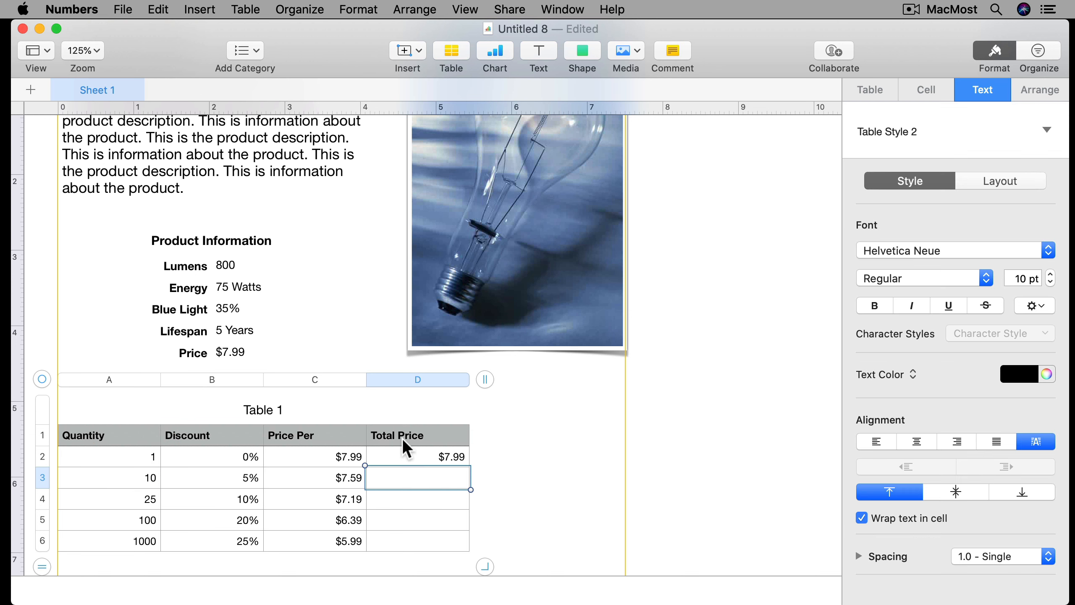
Copy the Total Price formula from D2 into cells D3 to D6
click(430, 457)
drag(428, 472, 425, 549)
key(super+v)
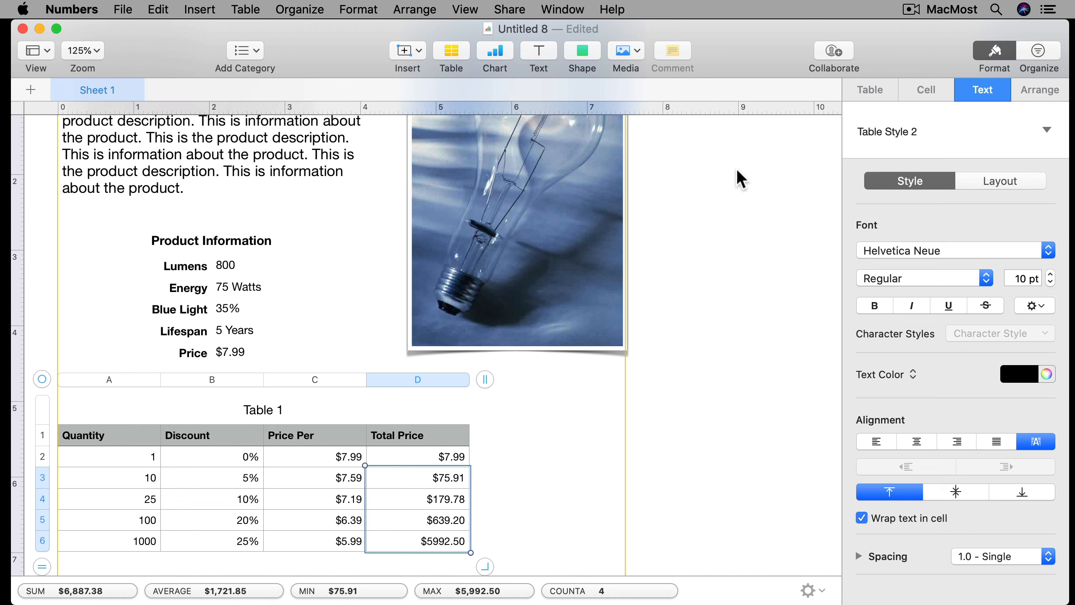
Title the discount table "Volume Discounts" and widen it to the page's right edge guide
click(245, 410)
click(253, 409)
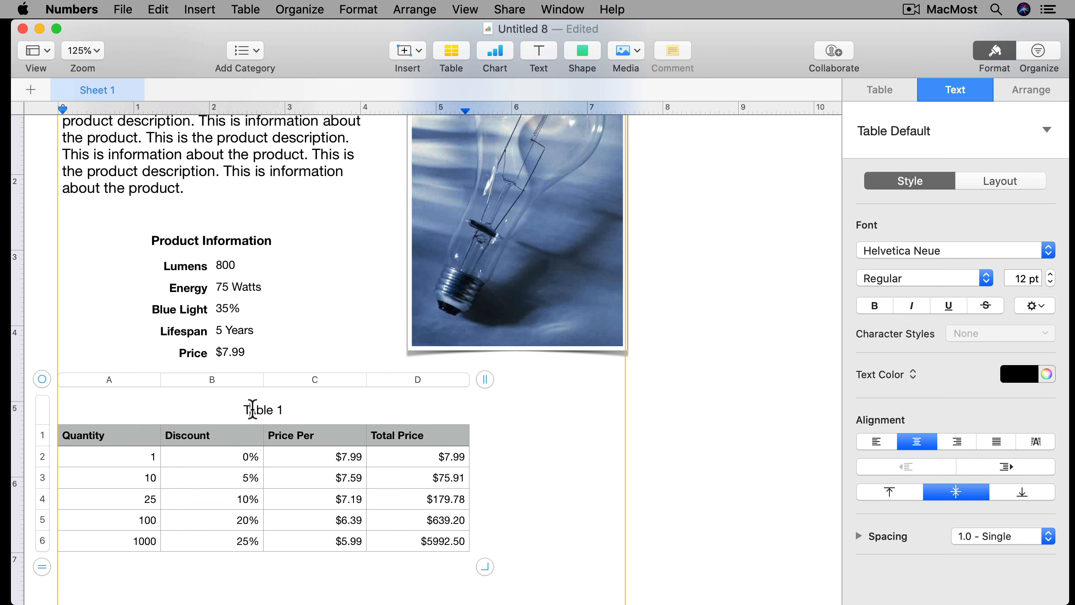
key(super+a)
text(Volume Discounts)
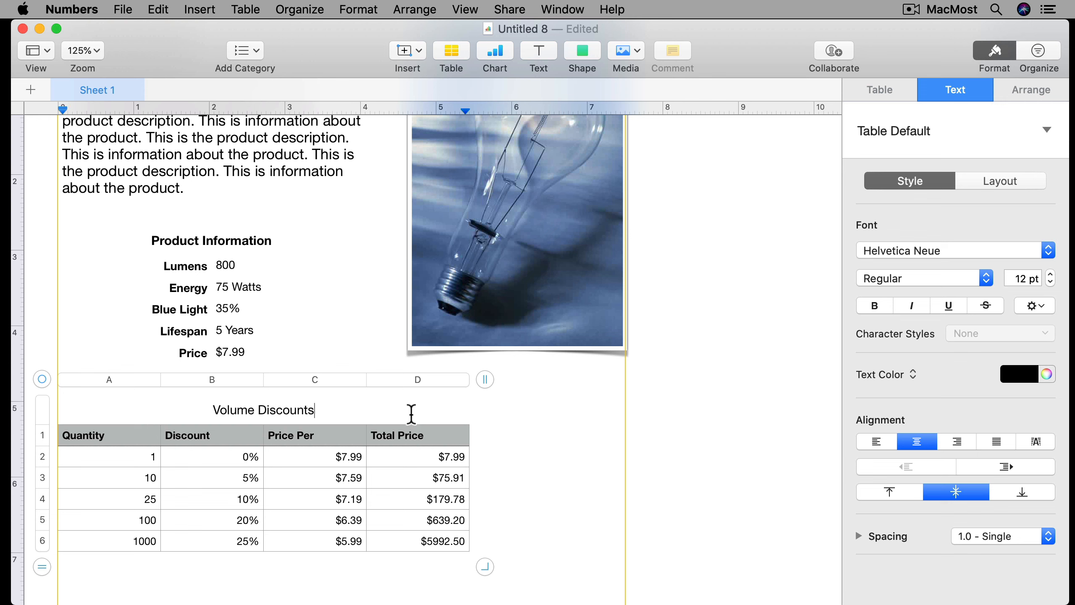
click(42, 376)
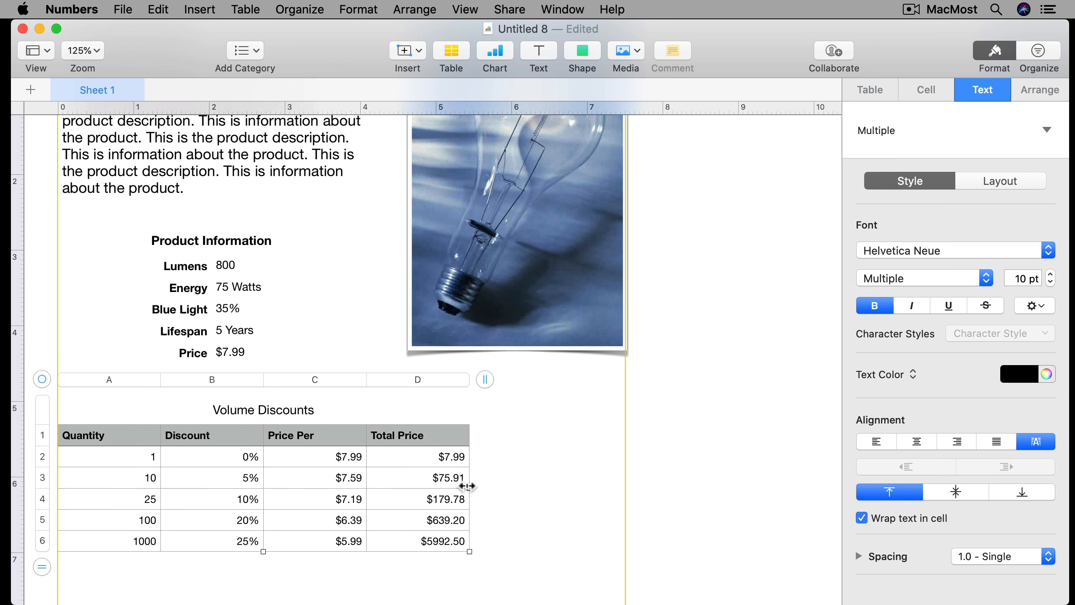
drag(468, 486, 624, 483)
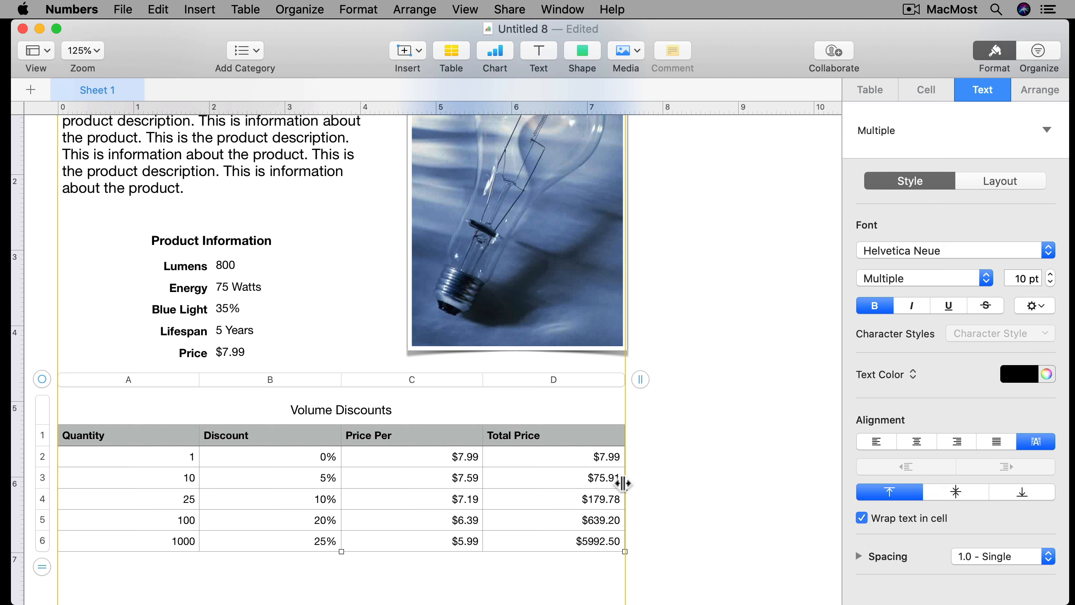
Add a row below the 100 quantity row with quantity 500 and discount 22.5%, and check its Price Per formula
click(52, 519)
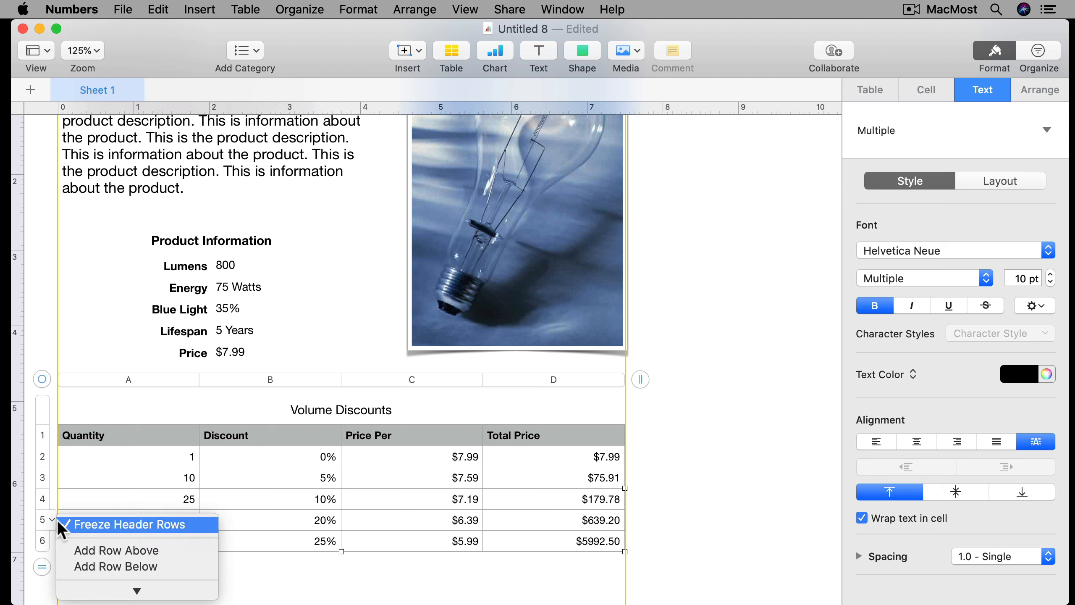
click(91, 566)
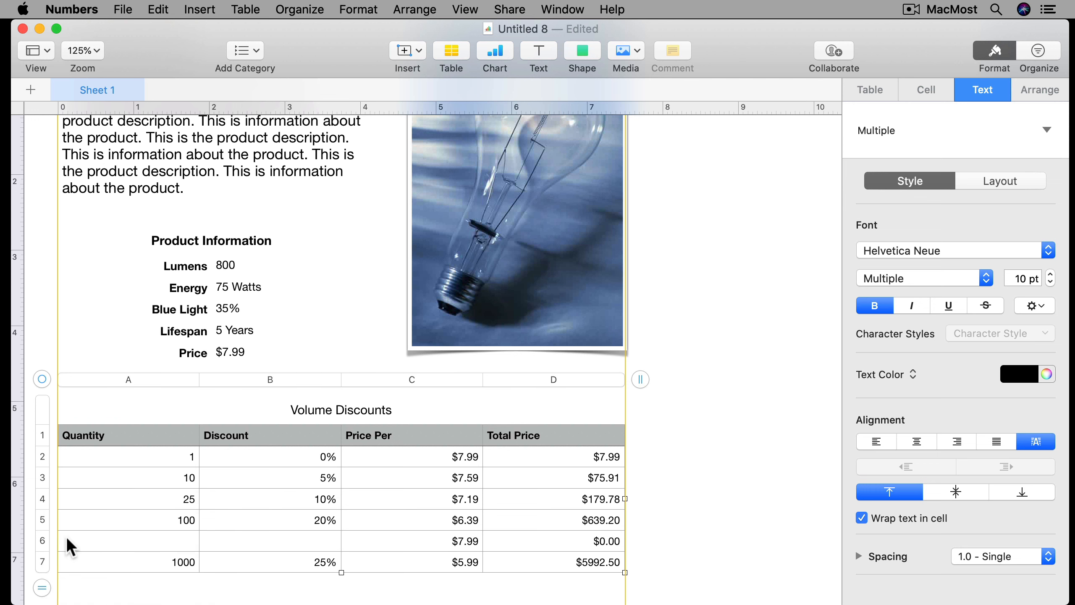
click(157, 540)
text(500)
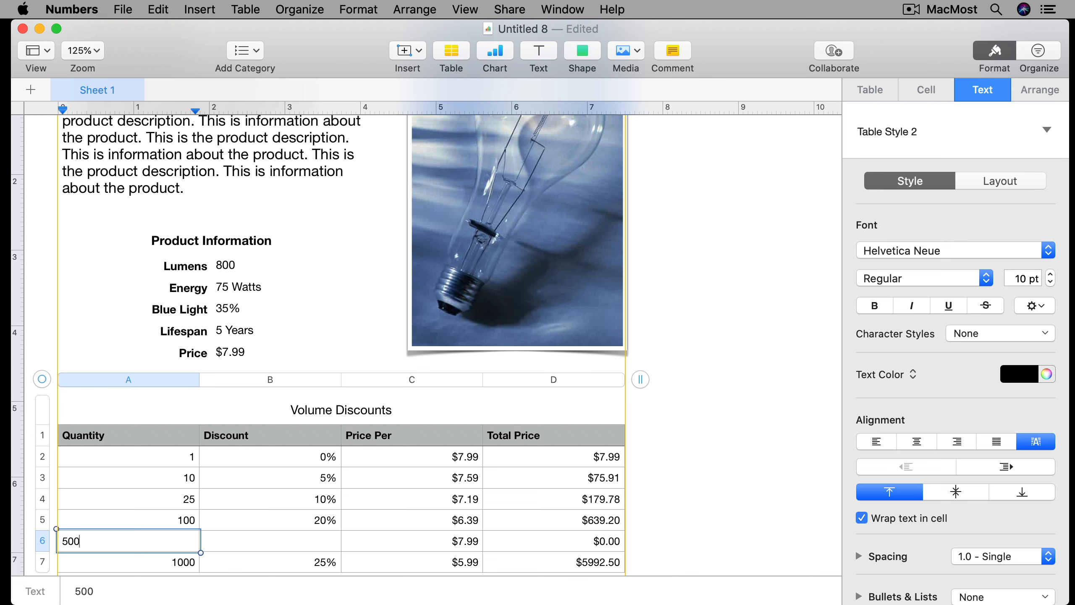
key(Tab)
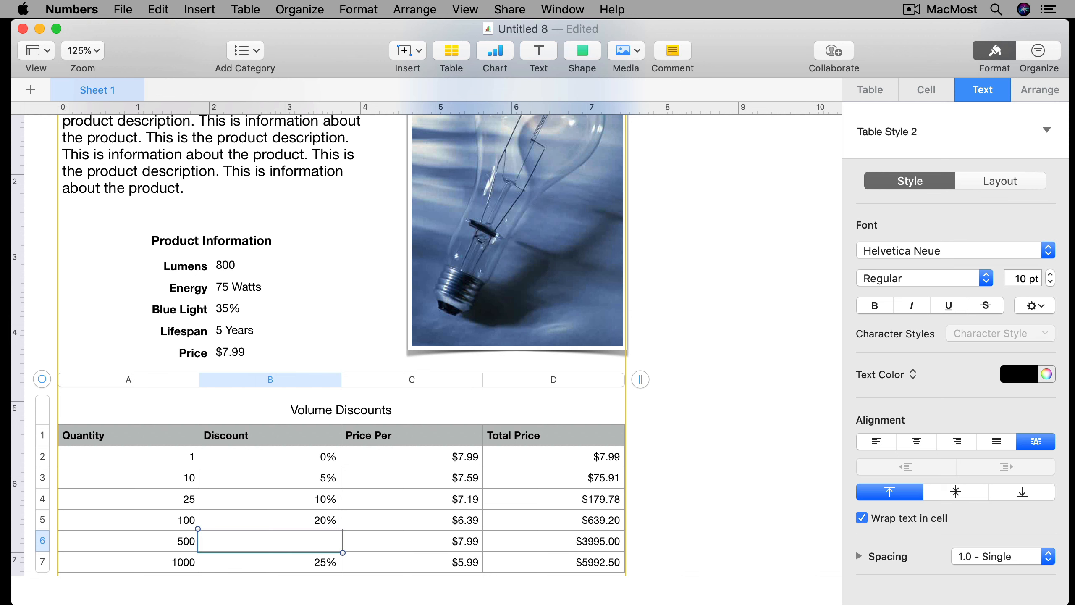
text(22.5%)
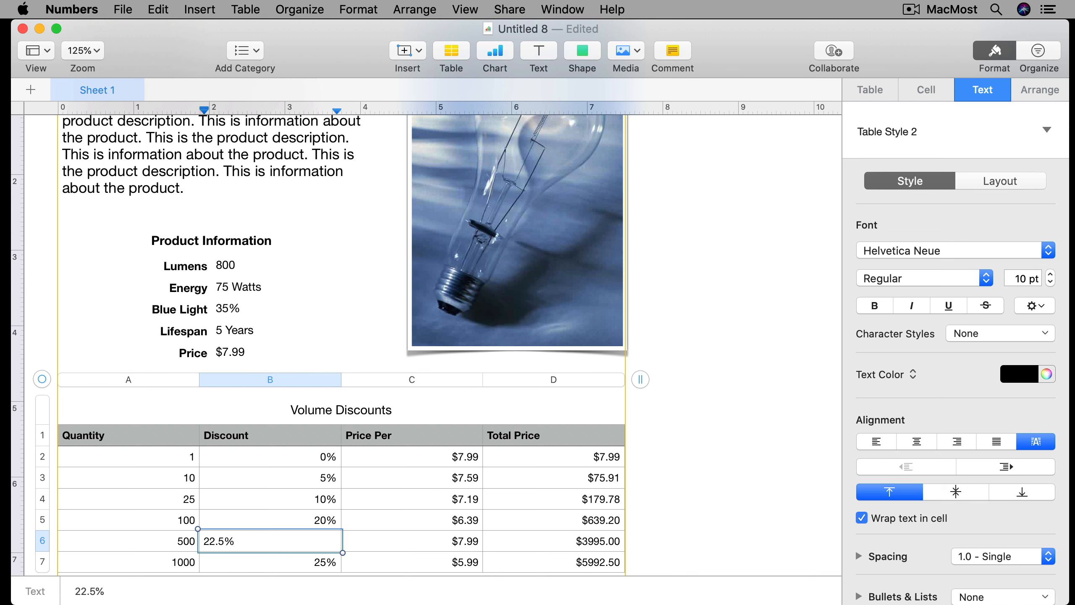
key(Tab)
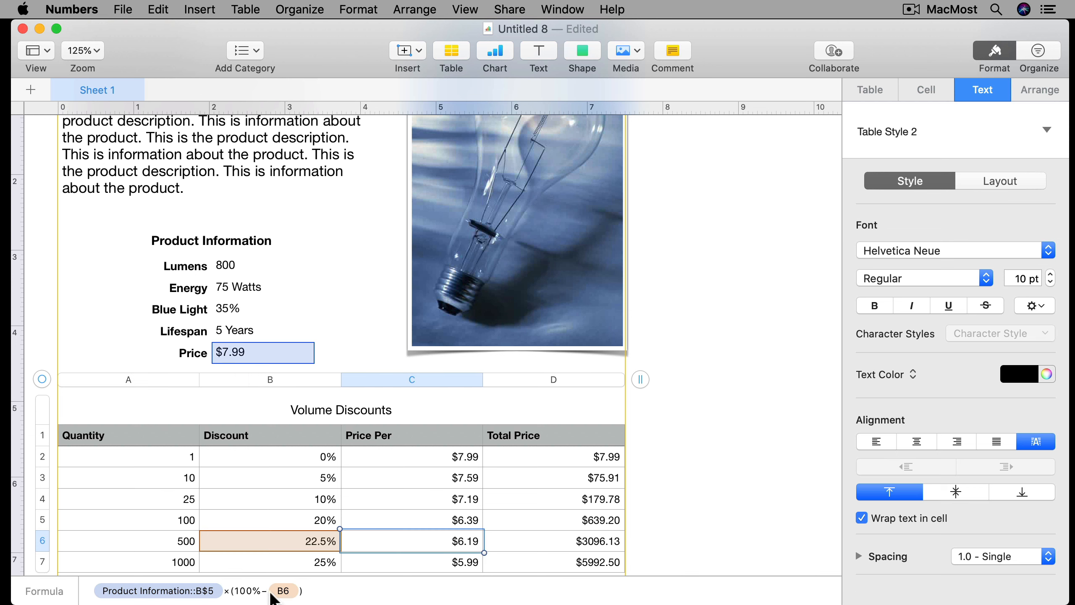
double_click(459, 540)
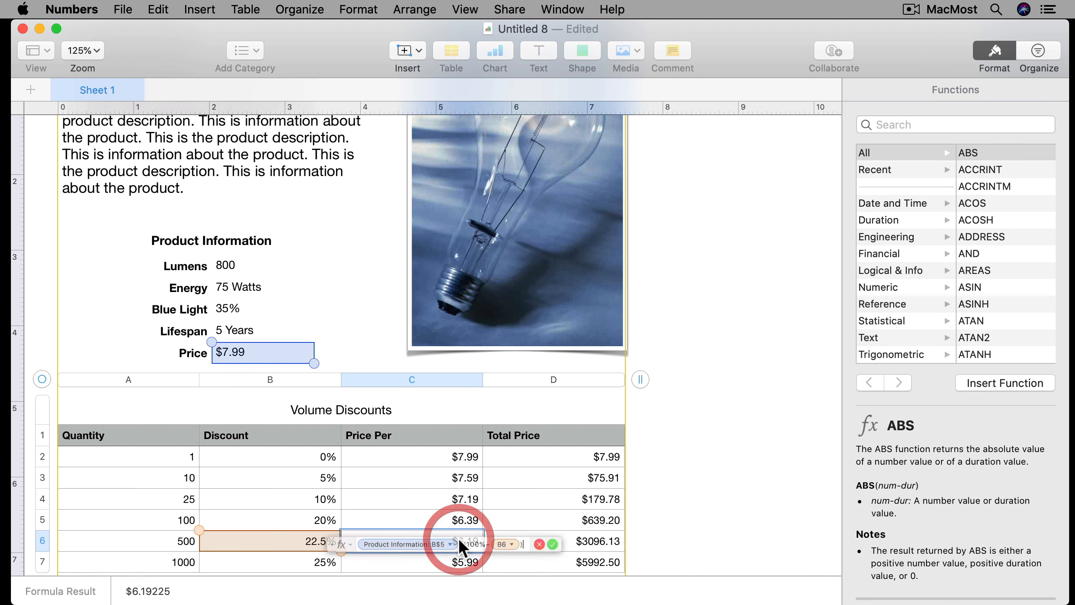
click(592, 540)
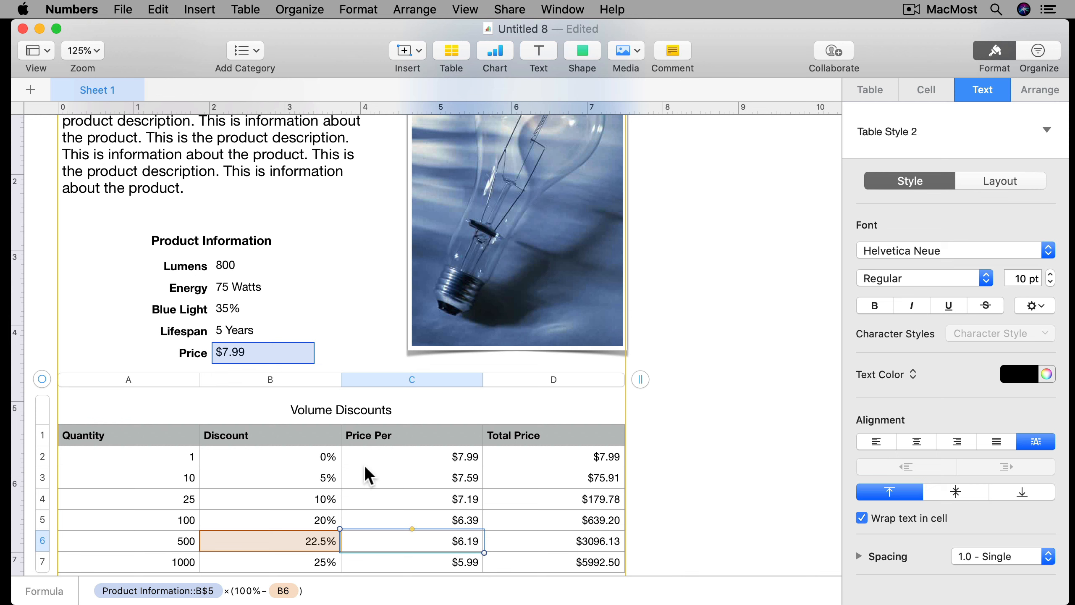
Try a price of $8.99 in the Product Information table and undo the change
click(226, 348)
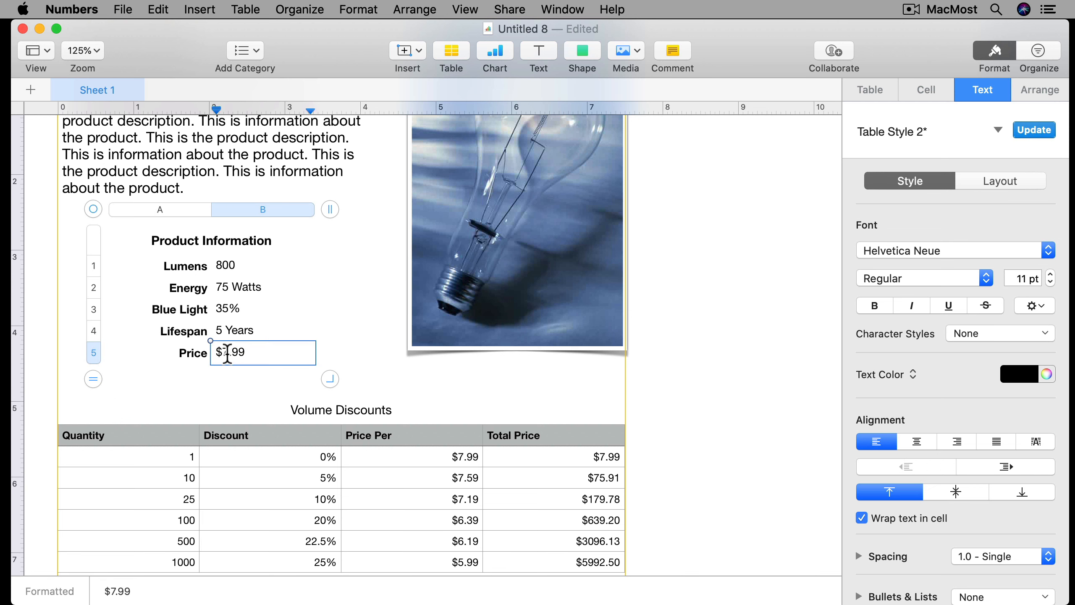
key(BackSpace)
text(8)
key(Return)
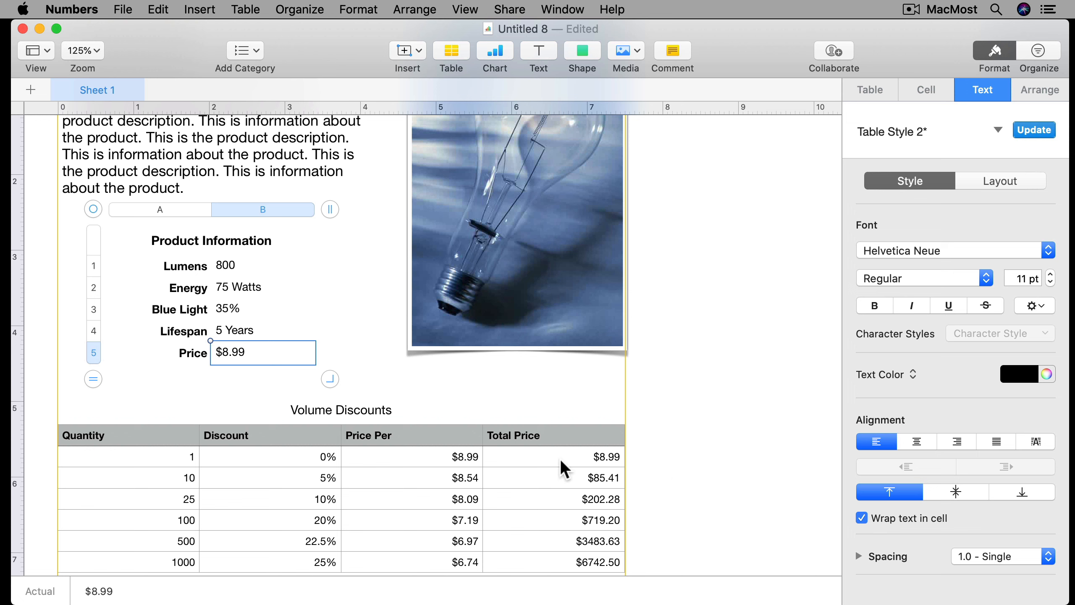
key(super+z)
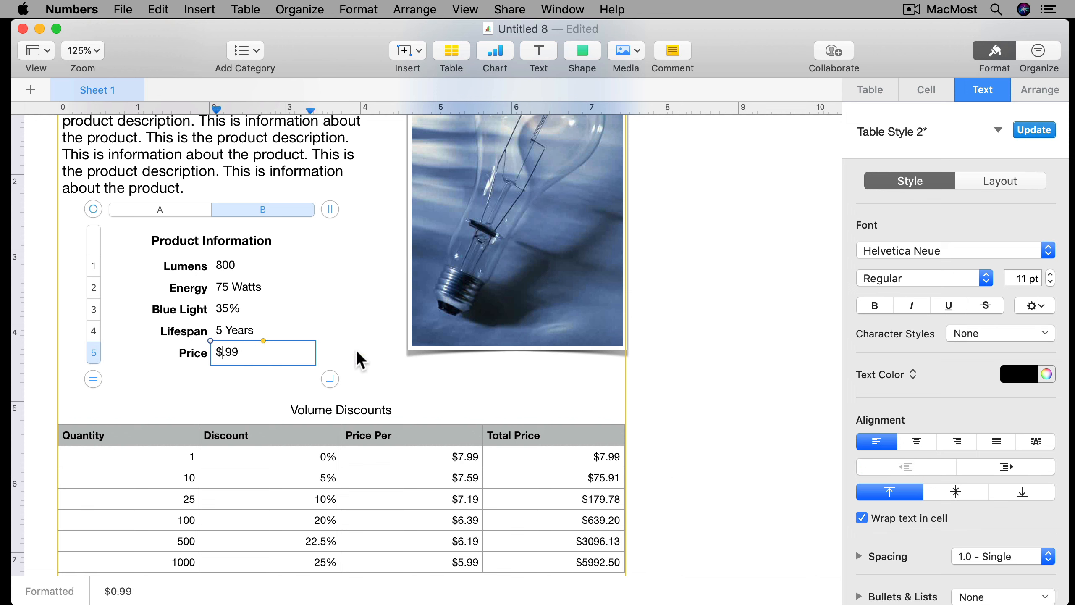
key(super+z)
click(440, 386)
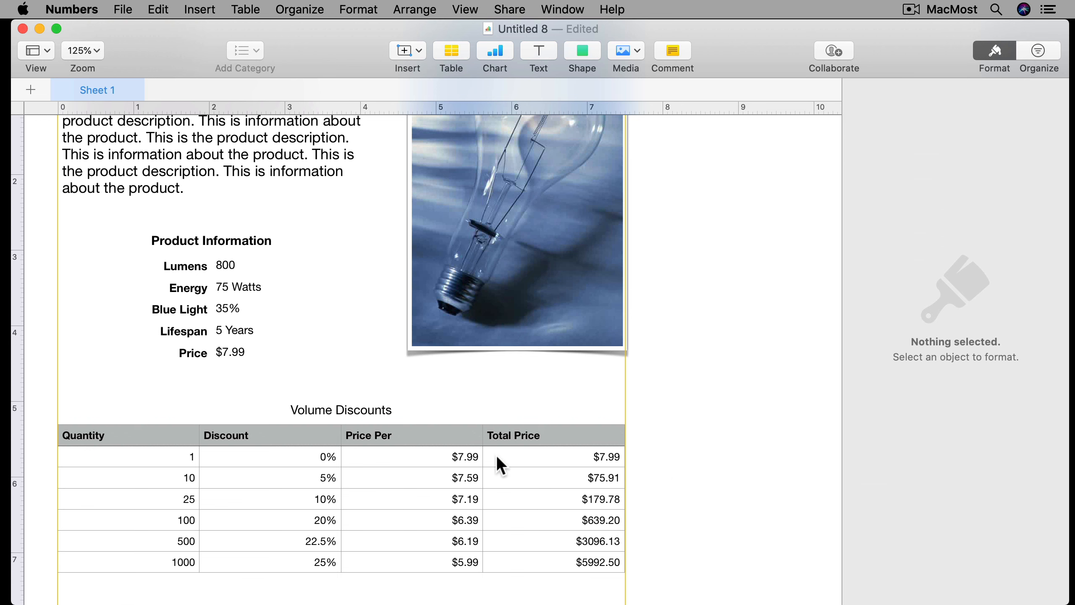
Format the Total Price column as Currency with a thousands separator
click(566, 556)
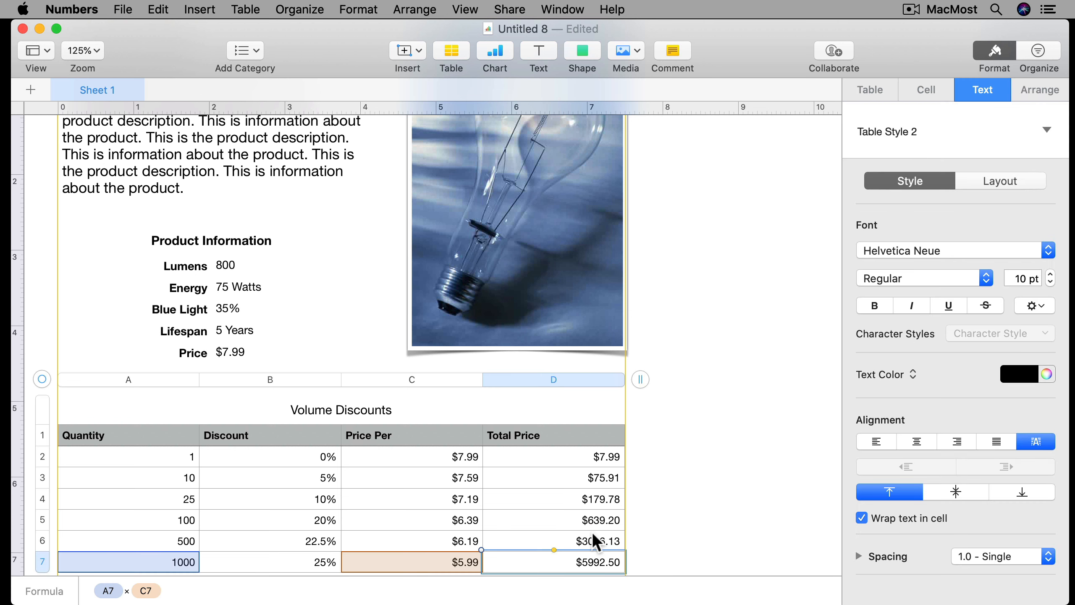
click(561, 380)
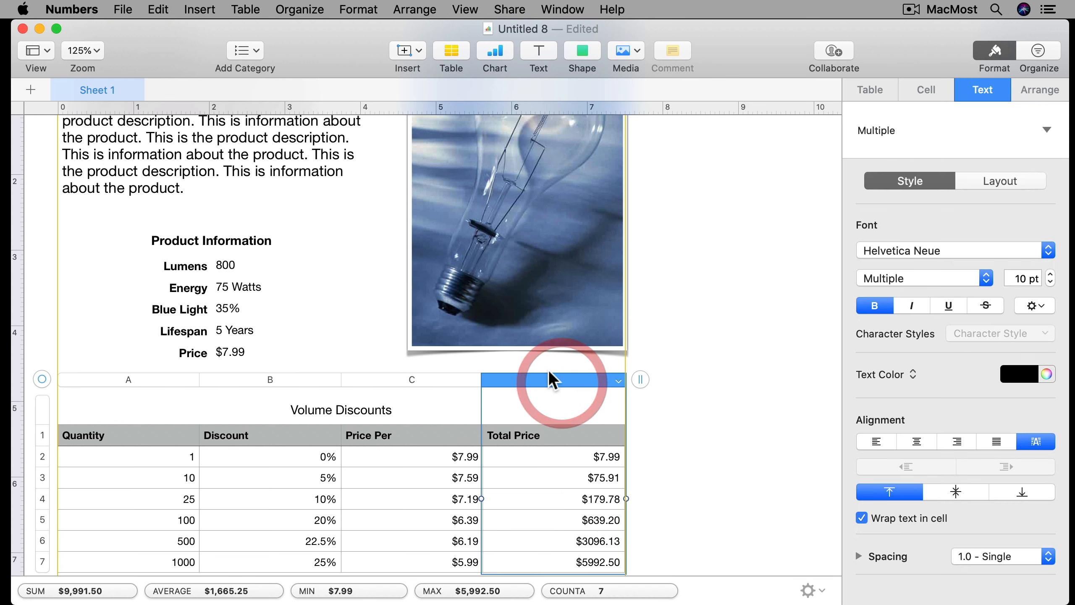
click(926, 91)
click(906, 146)
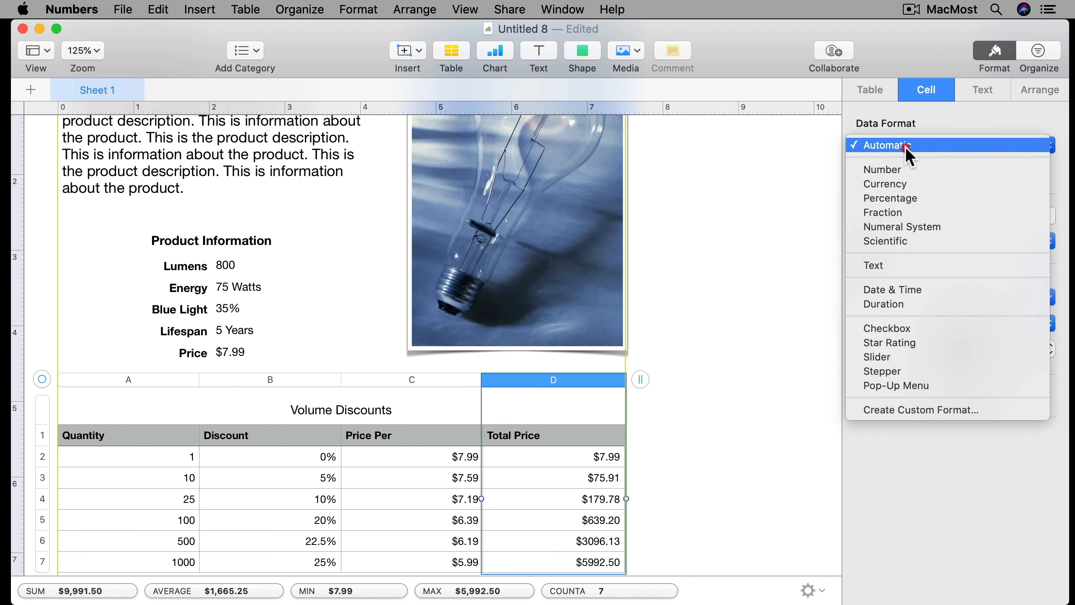
click(905, 184)
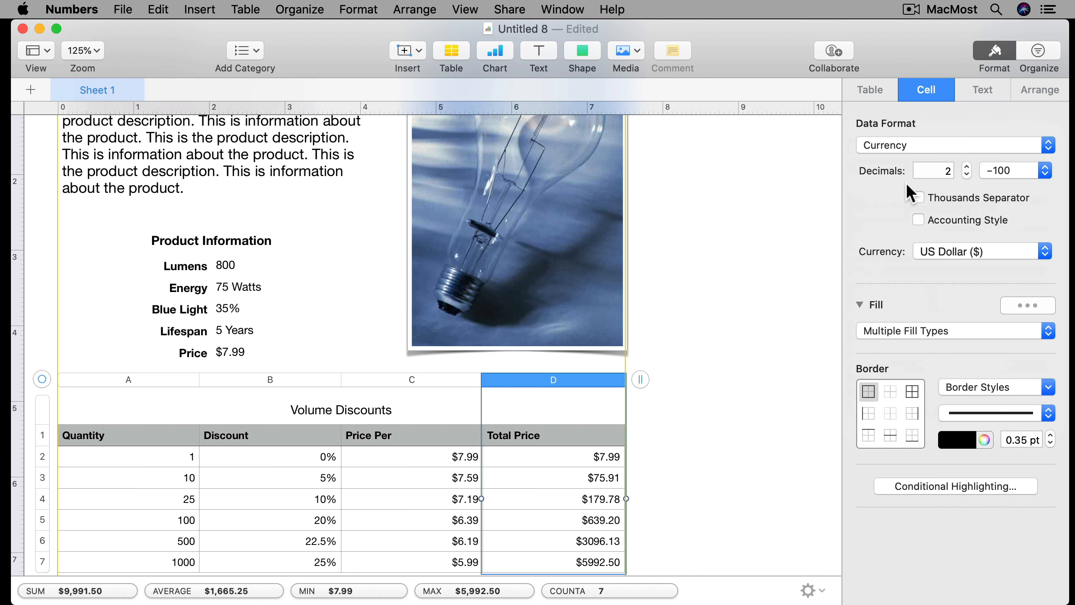
click(917, 196)
Remove the page number from the footer in the print setup
click(123, 9)
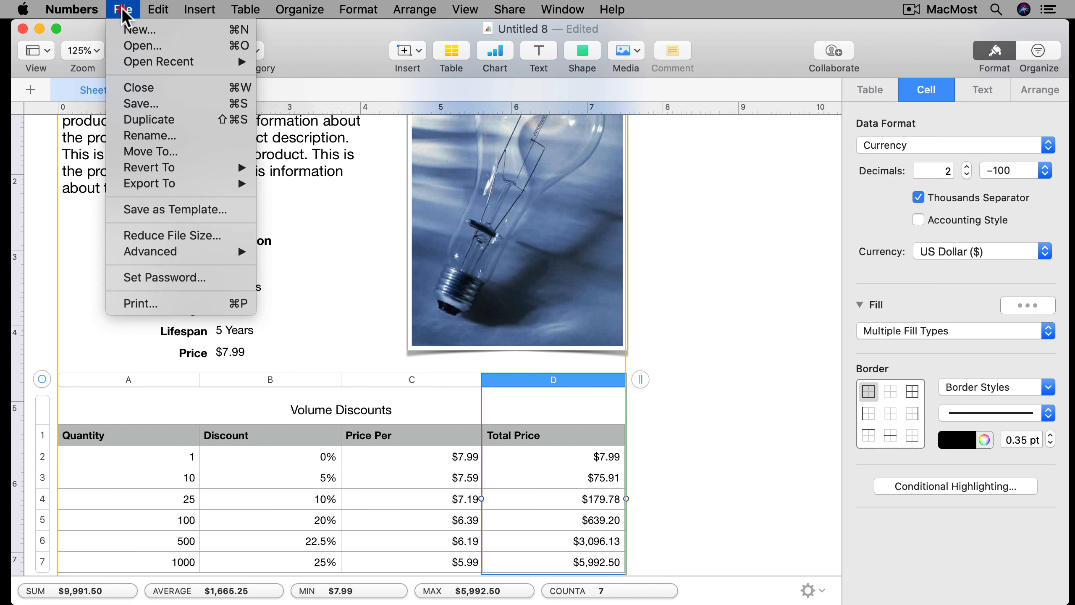
click(159, 302)
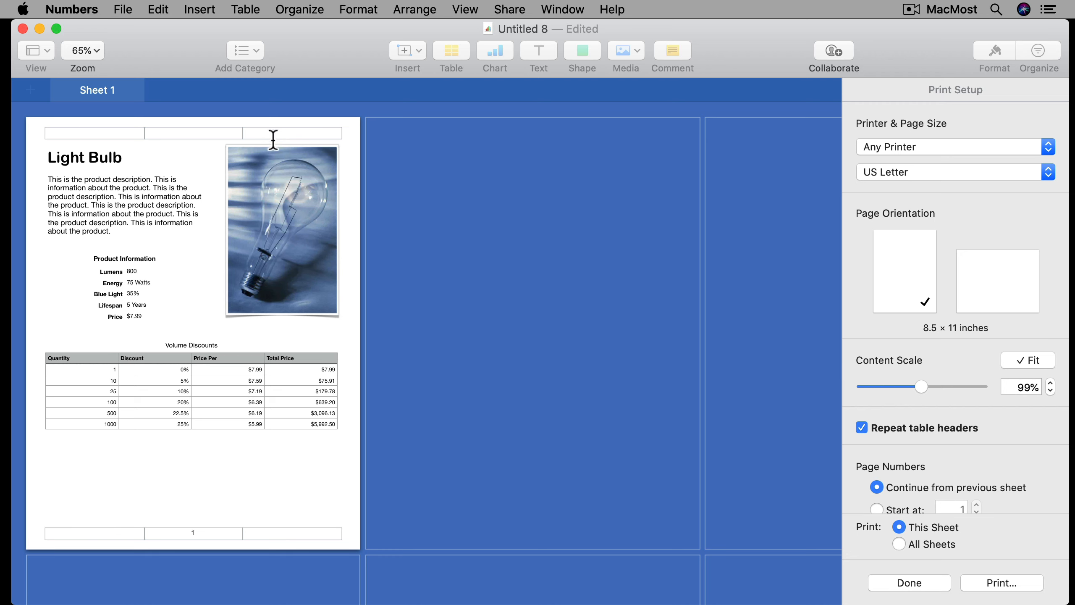
click(210, 536)
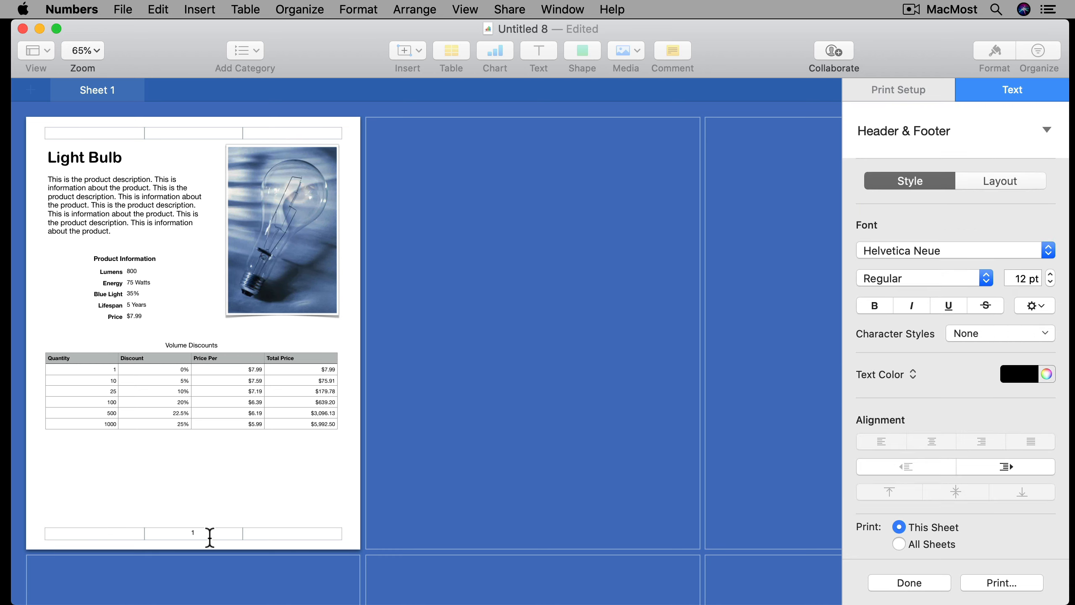
double_click(149, 535)
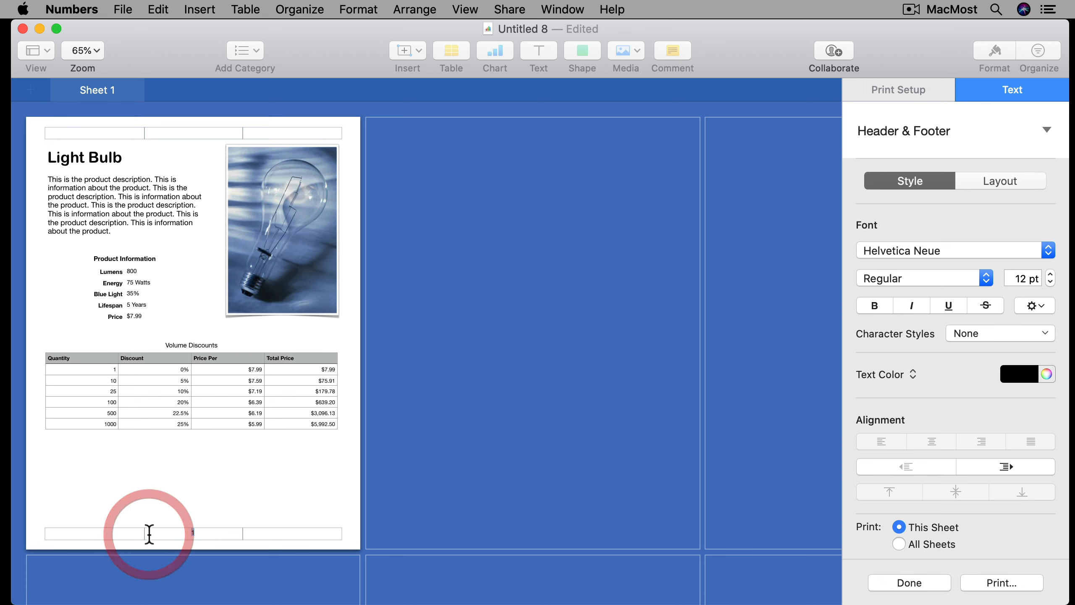
click(230, 516)
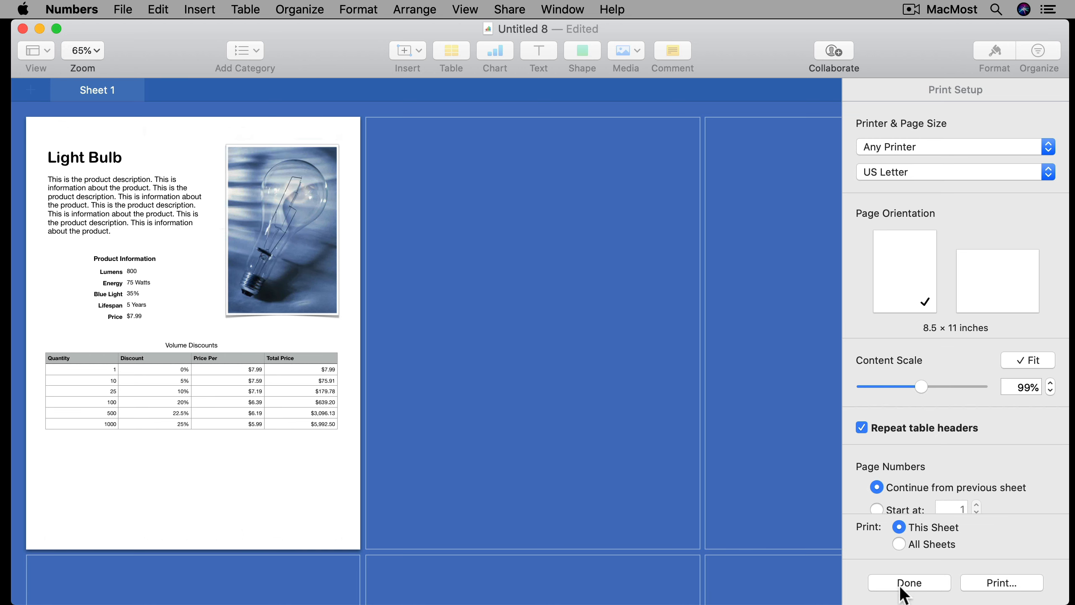
Check the print preview and the PDF output options, cancel printing and leave the print setup
click(976, 584)
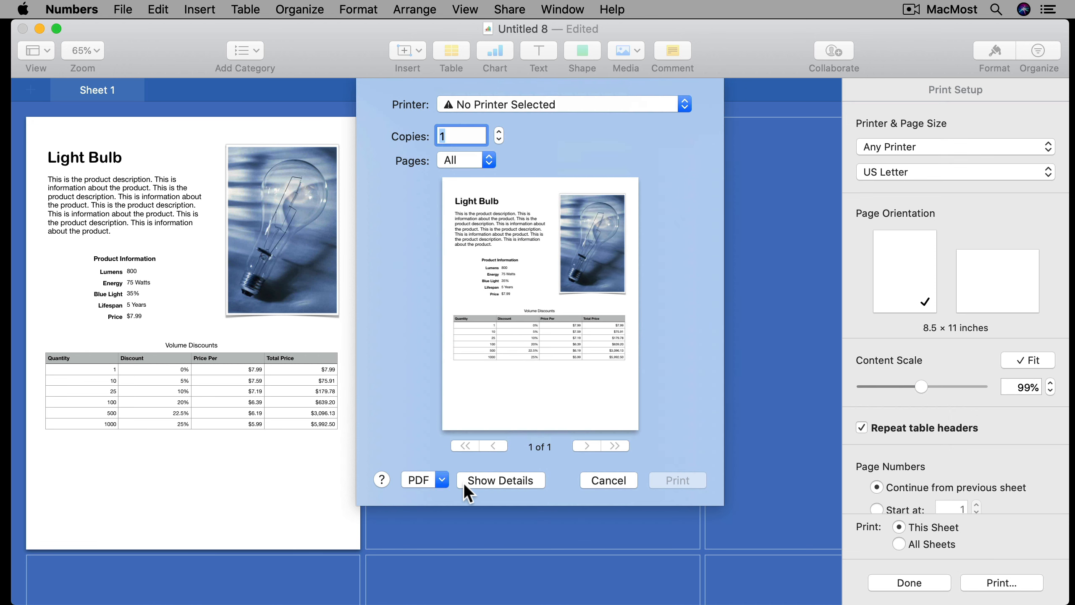
click(440, 478)
click(440, 384)
click(612, 481)
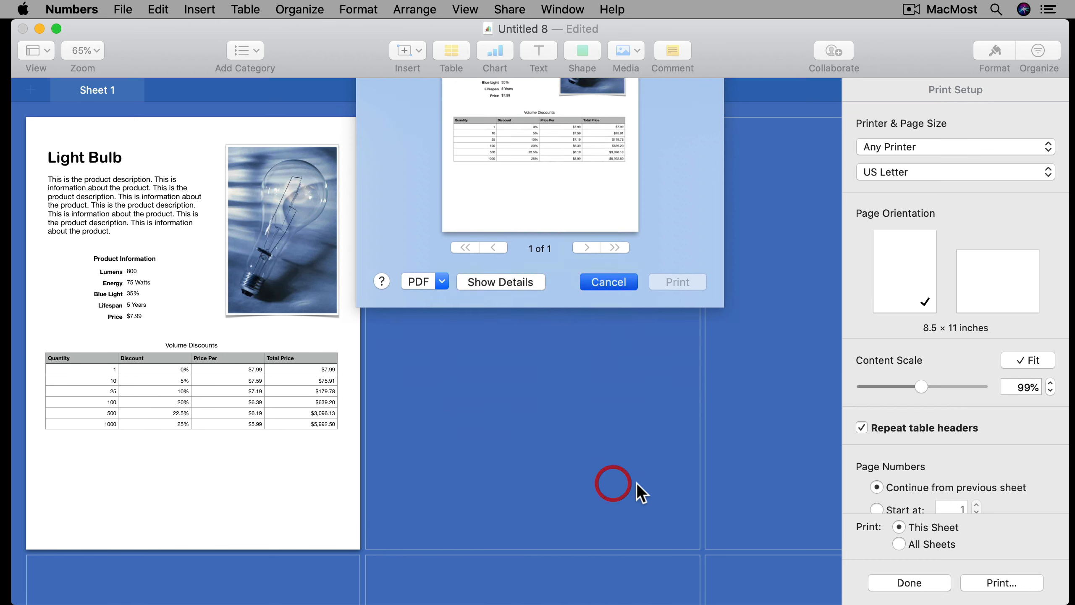
click(902, 577)
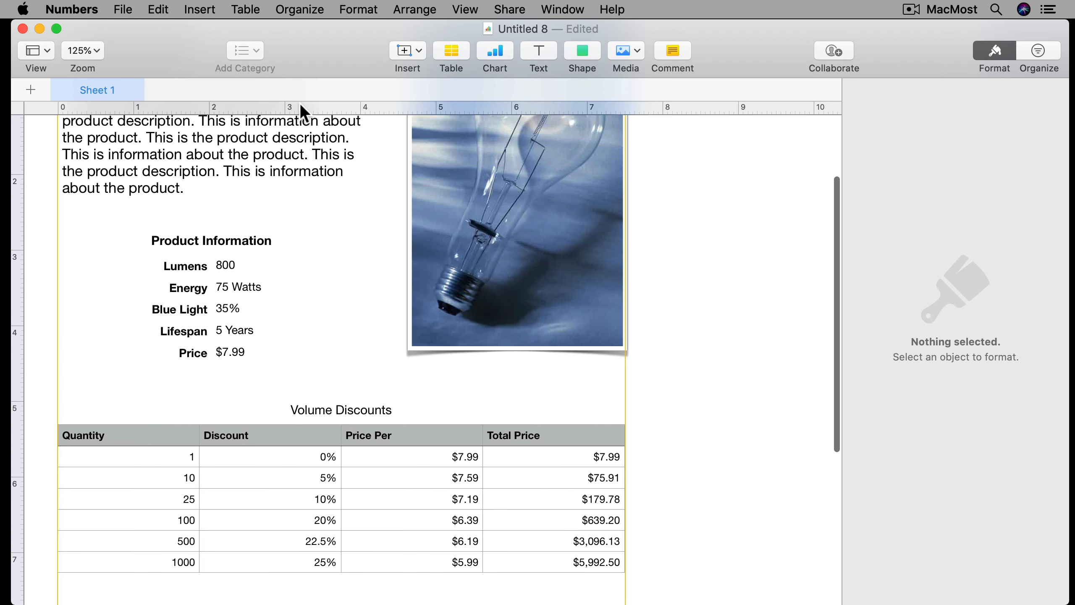
View the export options available for the document
click(123, 9)
mouse_move(156, 186)
click(270, 185)
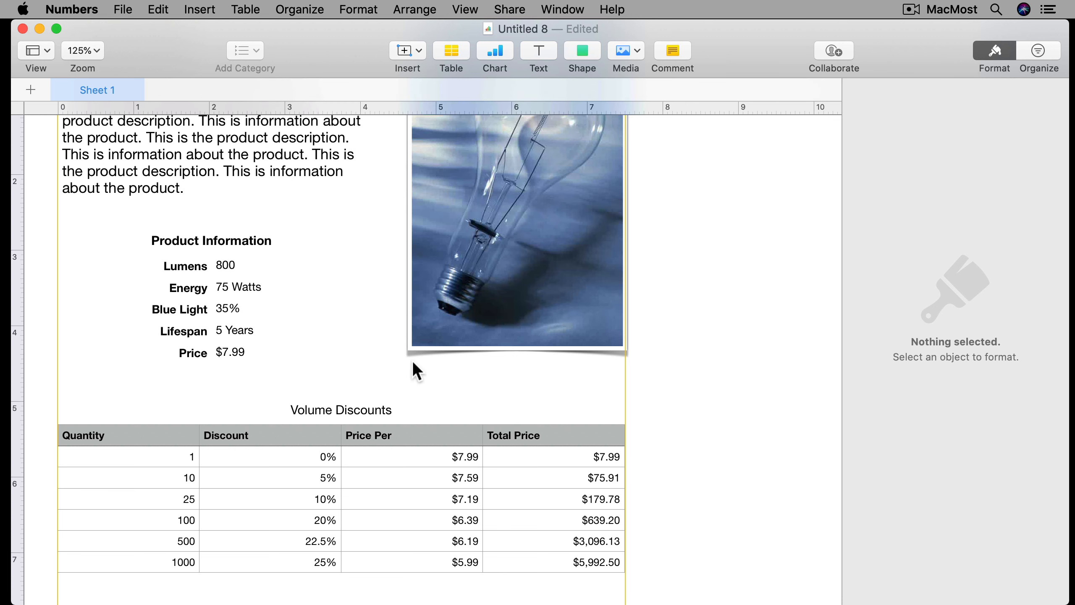
Move the Volume Discounts table down the page to about y 6.62 in, aligned near the left page edge
click(353, 414)
drag(41, 378, 42, 444)
scroll(74, 403, down, 10)
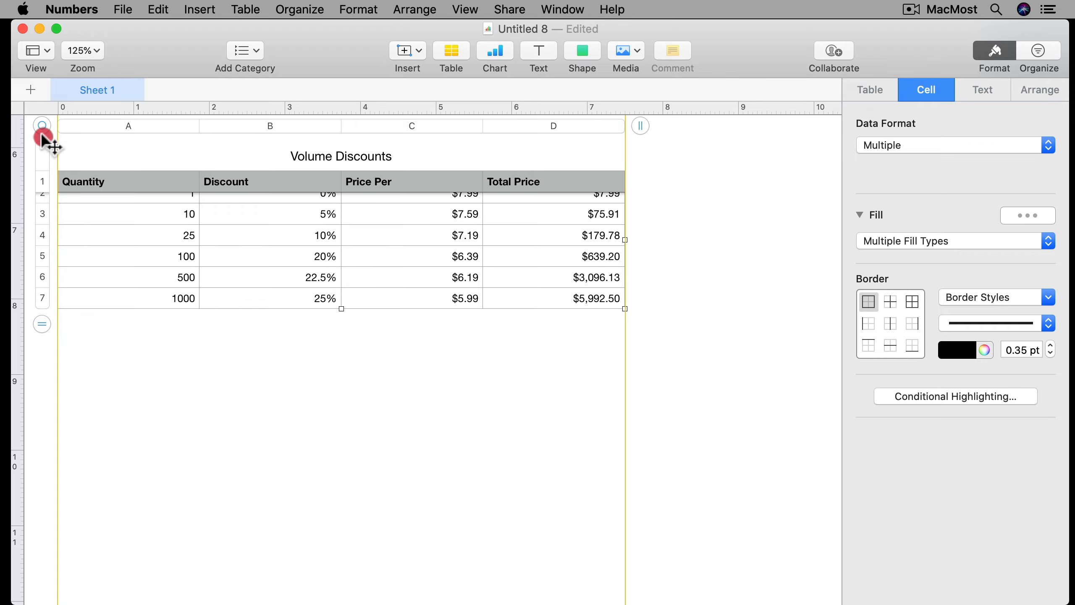
drag(43, 138, 43, 193)
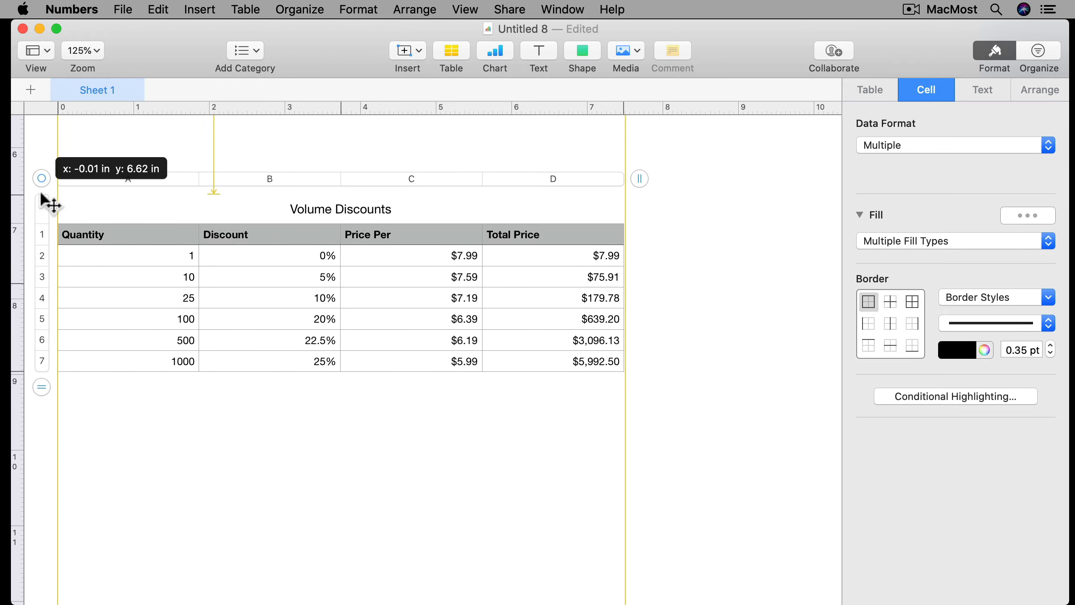